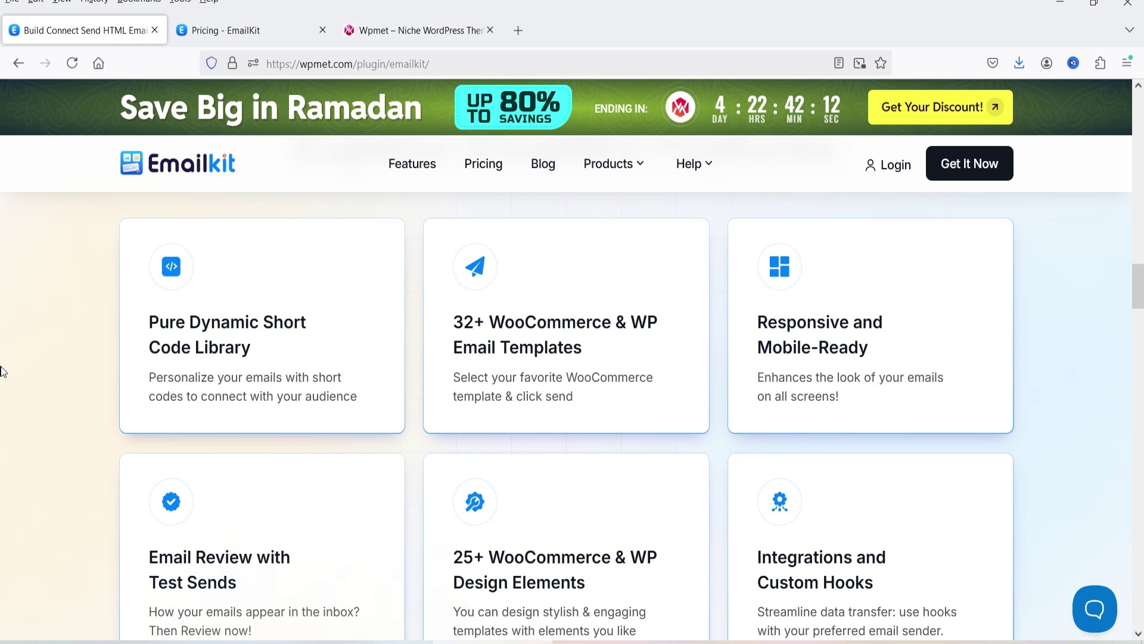
Review the EmailKit feature cards and the number of sites covered by each pricing plan
{"action": "scroll", "coordinate": [1089, 316], "scroll_direction": "down", "scroll_amount": 2}
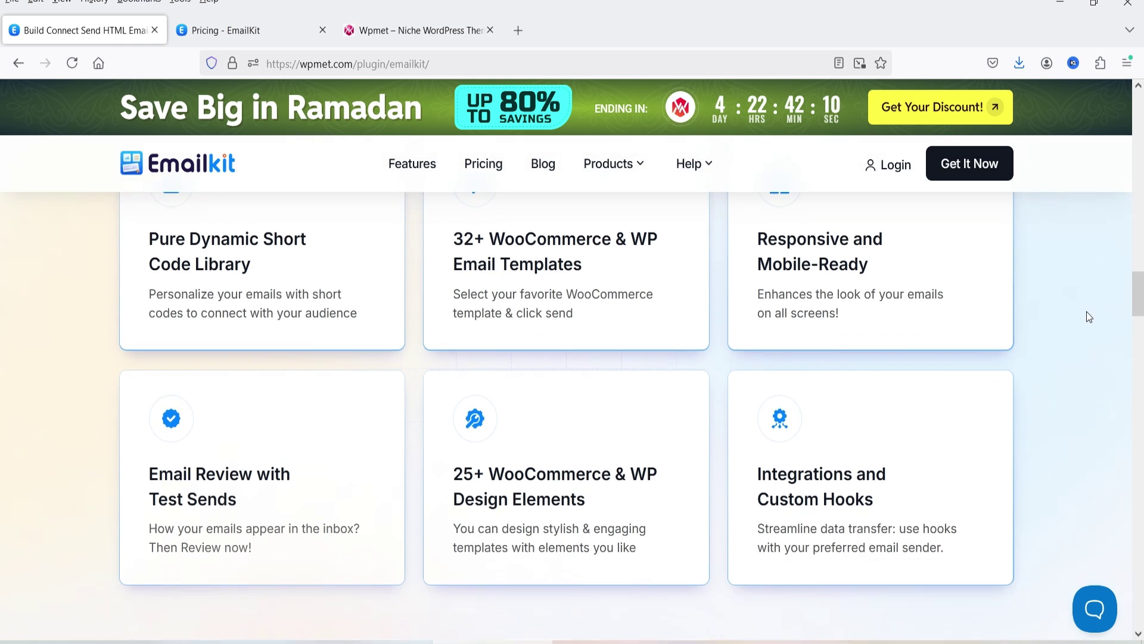
{"action": "scroll", "coordinate": [1088, 307], "scroll_direction": "down", "scroll_amount": 2}
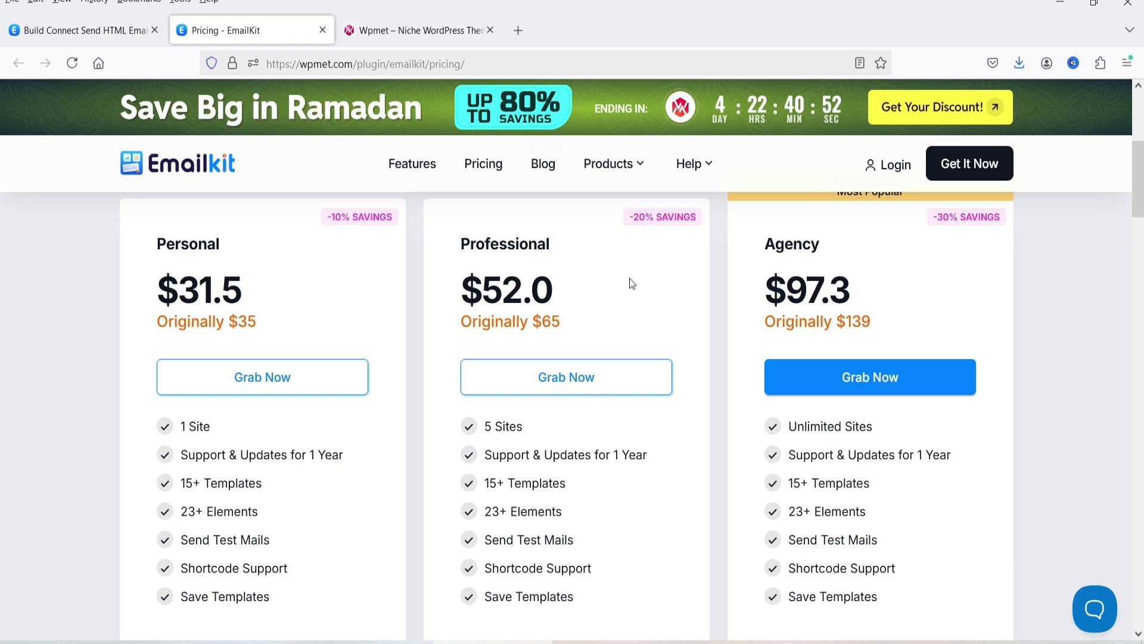
{"action": "left_click_drag", "start_coordinate": [534, 427], "coordinate": [485, 426]}
{"action": "left_click", "coordinate": [549, 429]}
{"action": "scroll", "coordinate": [1070, 290], "scroll_direction": "up", "scroll_amount": 1}
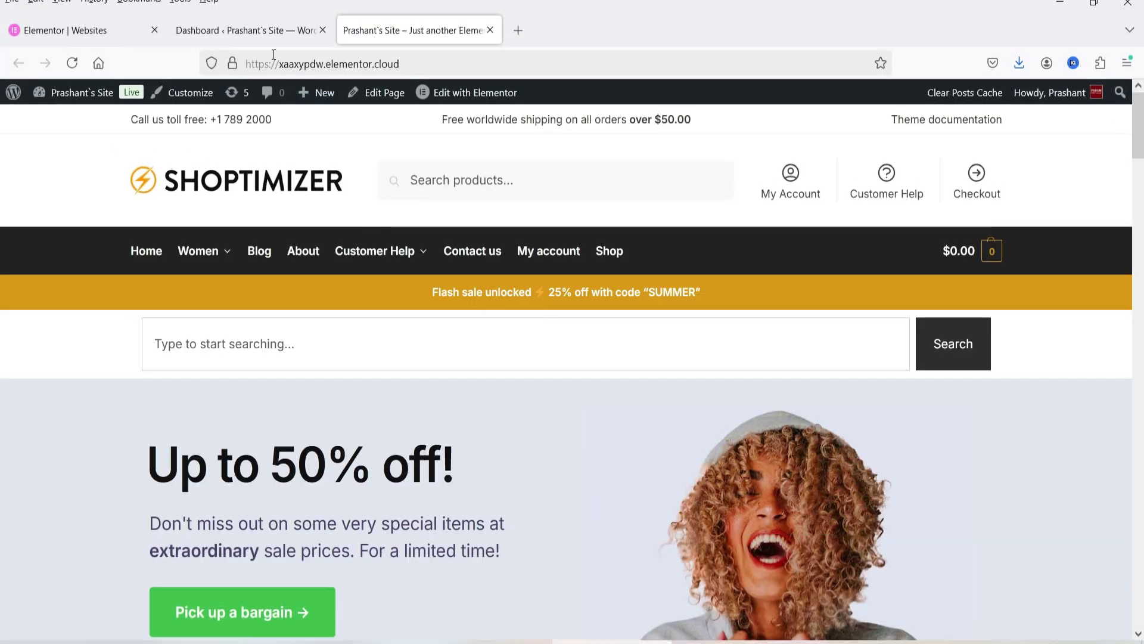
Search the WordPress dashboard's plugin directory for emailkit, and install and activate the EmailKit – Email Customizer for WooCommerce & WP plugin
{"action": "left_click", "coordinate": [262, 31]}
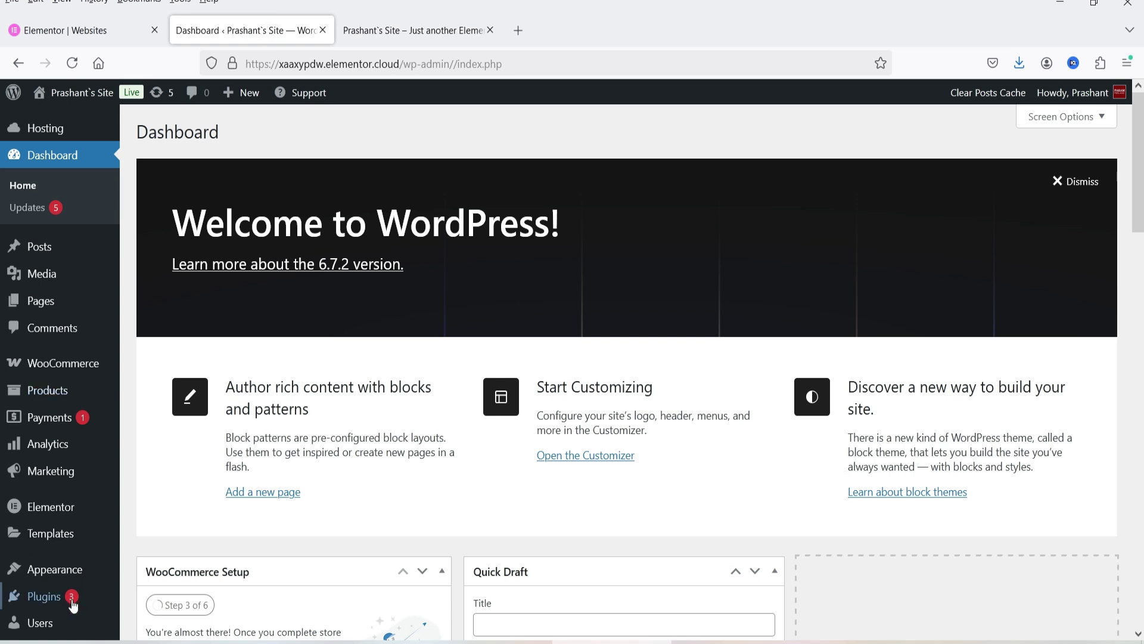
{"action": "mouse_move", "coordinate": [70, 596]}
{"action": "left_click", "coordinate": [168, 595]}
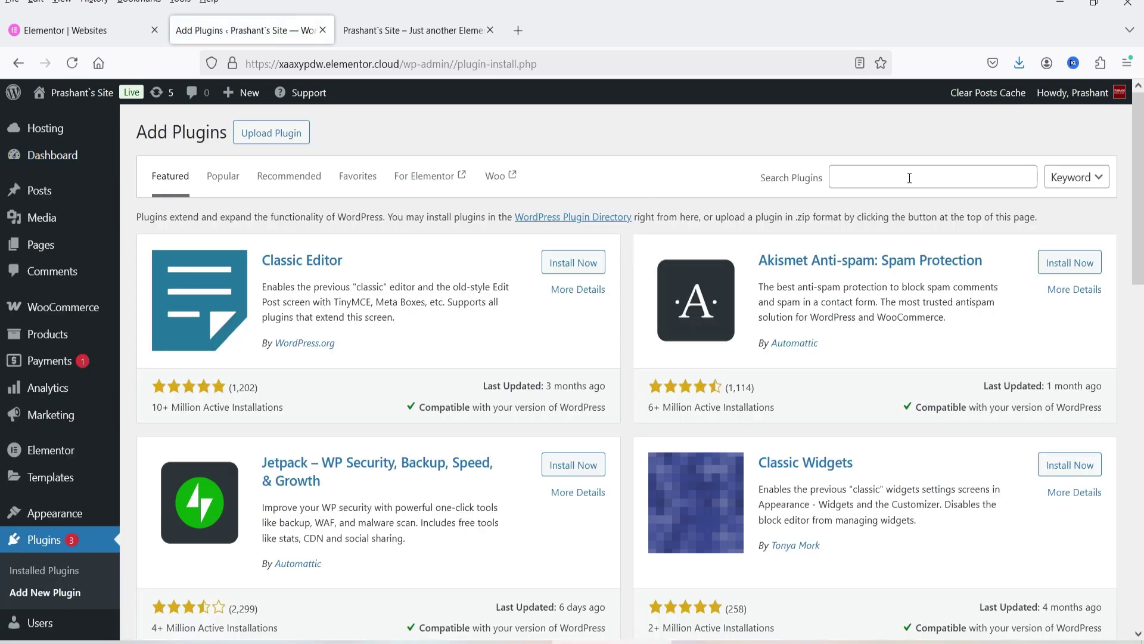
{"action": "left_click", "coordinate": [910, 177]}
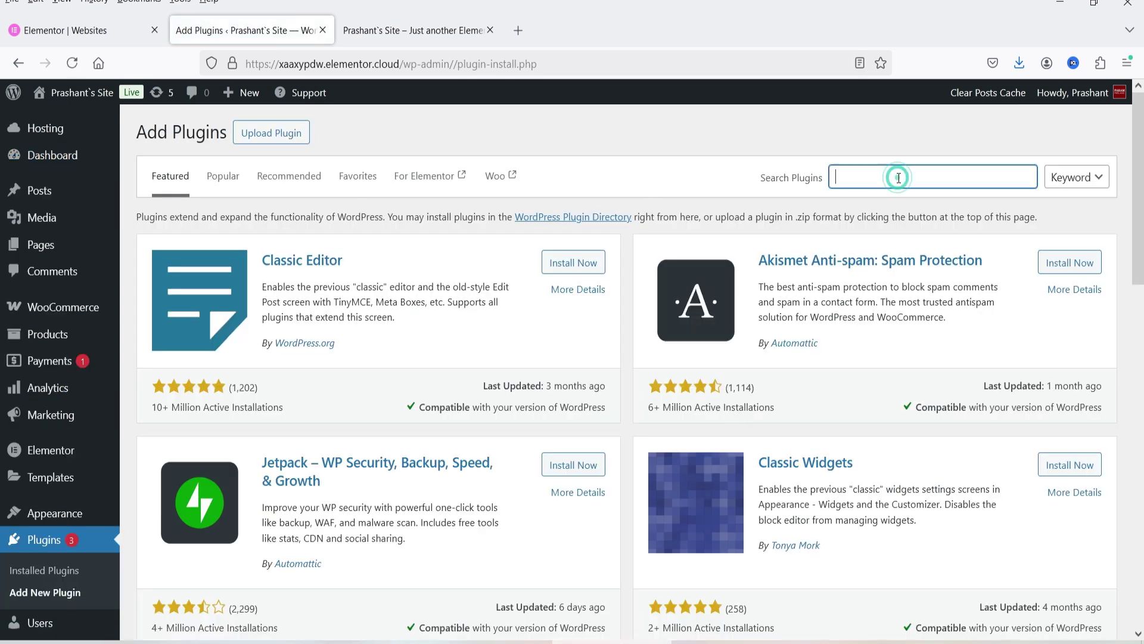
{"action": "type", "text": "emailkit"}
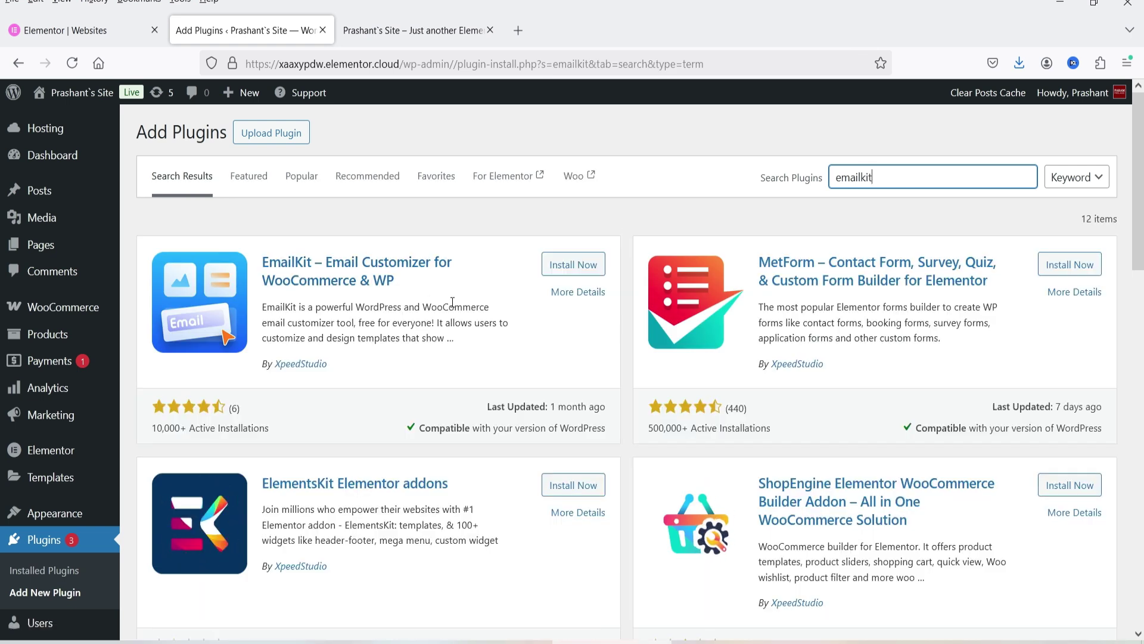
{"action": "left_click", "coordinate": [577, 263]}
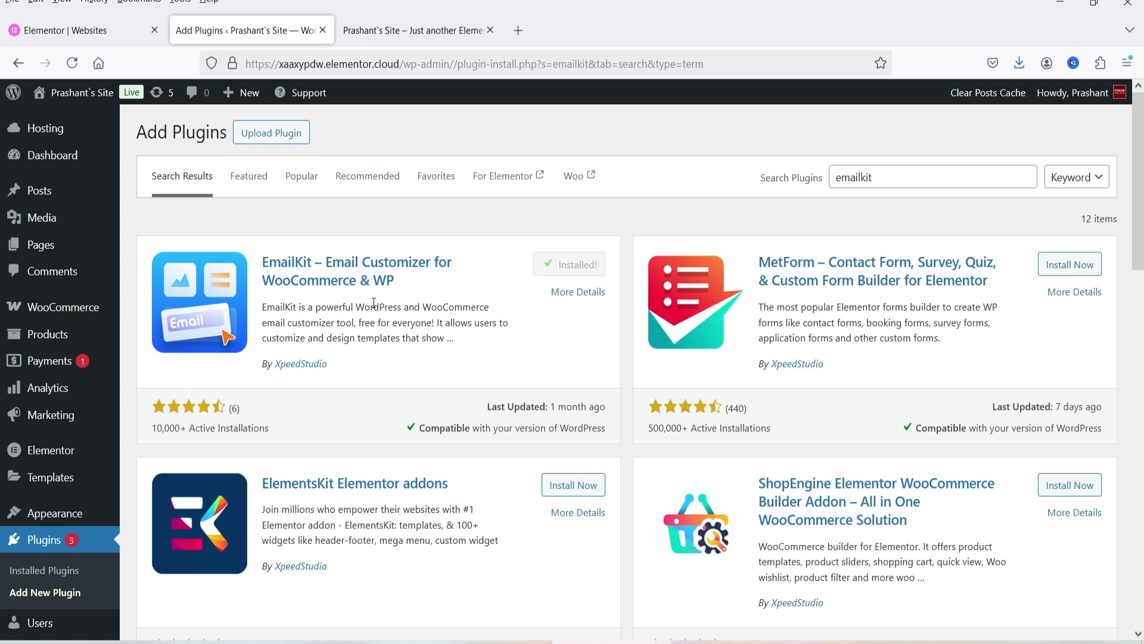
{"action": "left_click", "coordinate": [580, 268]}
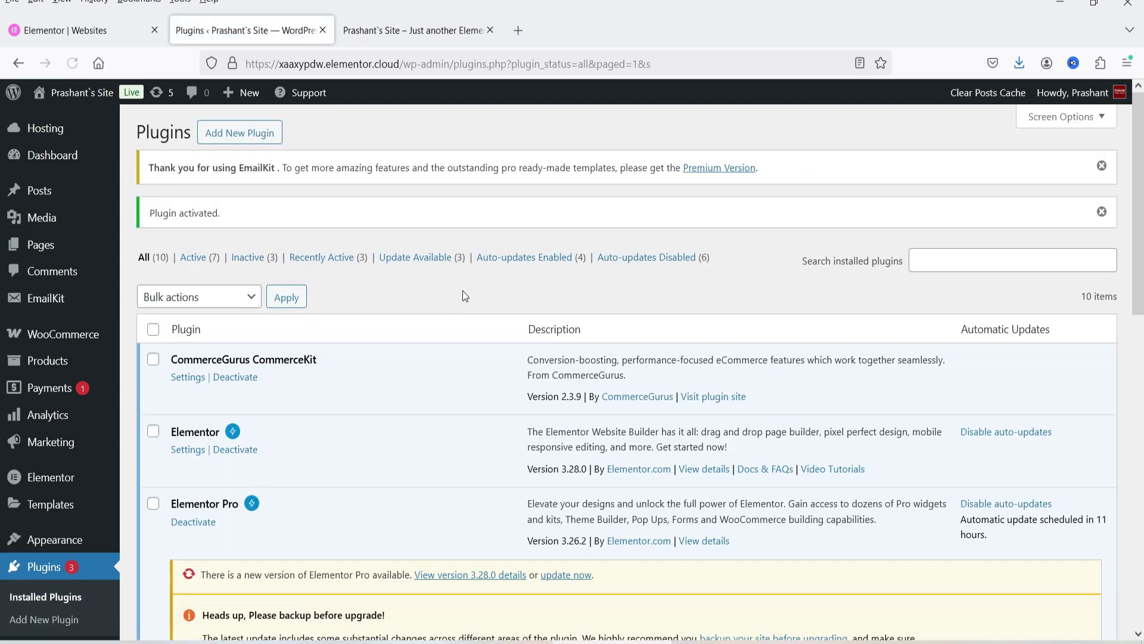
Start a new email template in EmailKit and name it WooCommerce New Order Template 1
{"action": "left_click", "coordinate": [39, 303]}
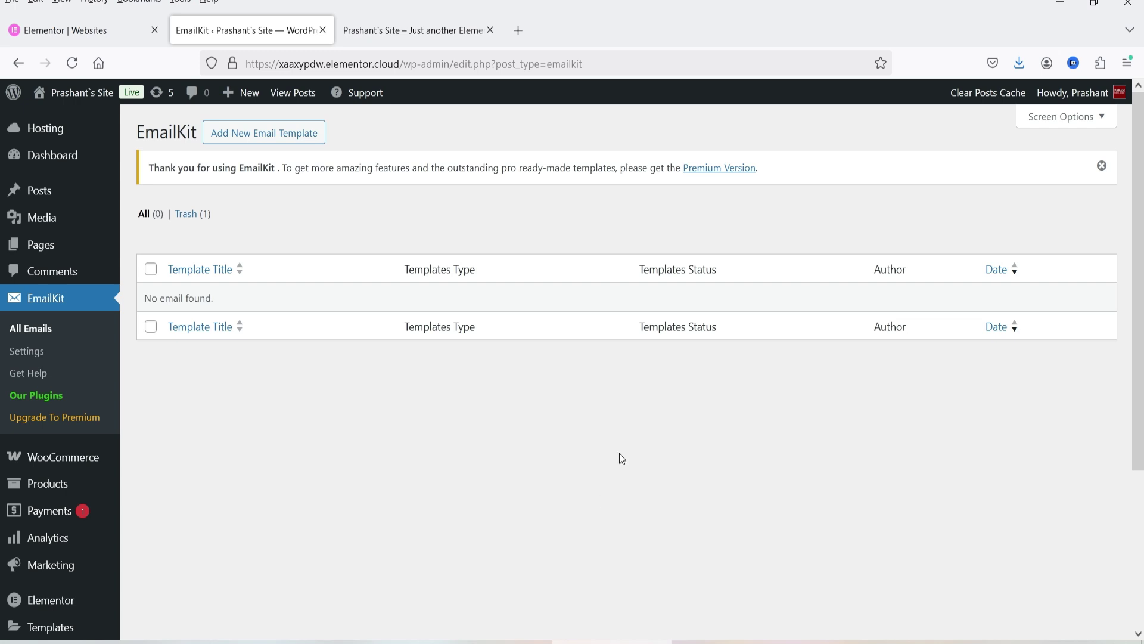
{"action": "left_click", "coordinate": [268, 145]}
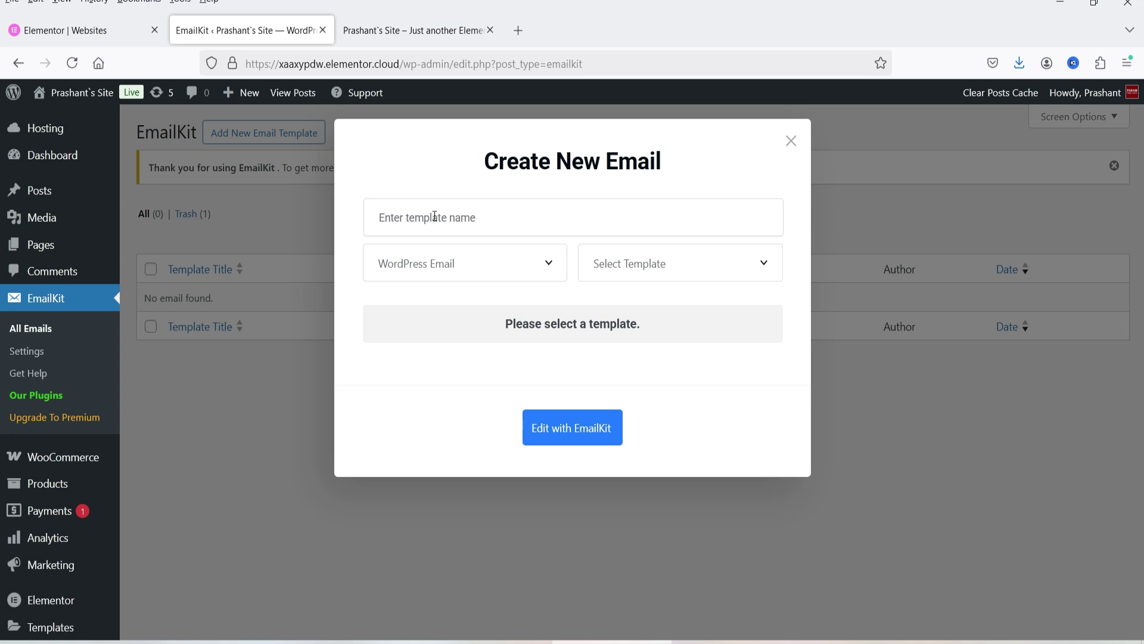
{"action": "left_click", "coordinate": [434, 217]}
{"action": "type", "text": "W"}
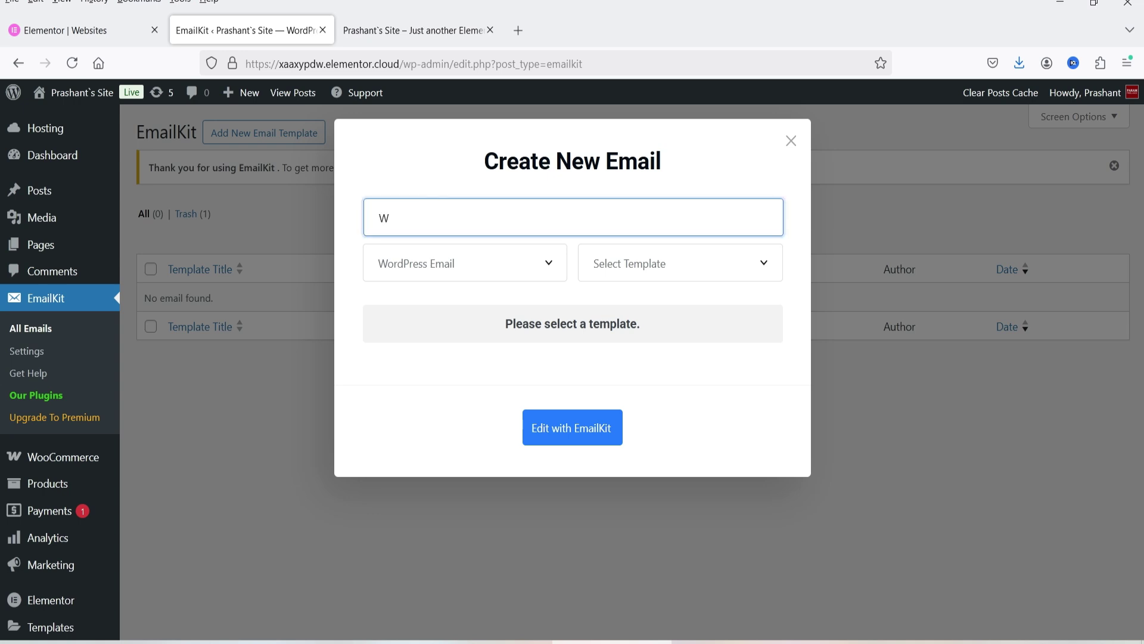
{"action": "type", "text": "ooCommerce New Order Template 1"}
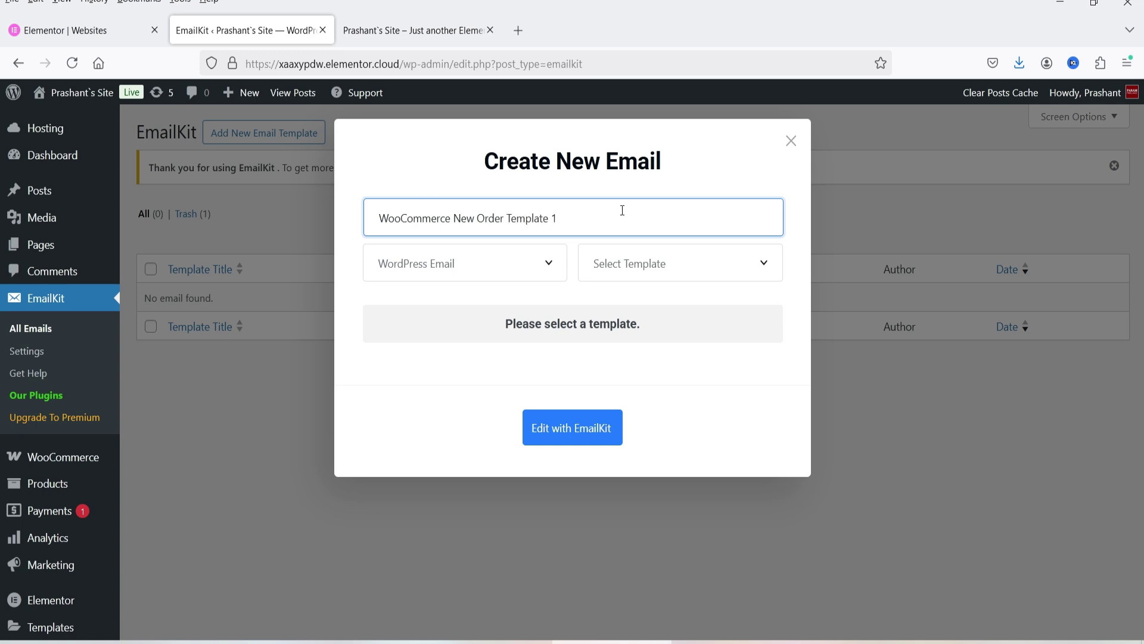
Examine the template choices offered for the WordPress Email, WooCommerce email and Saved Templates types
{"action": "left_click", "coordinate": [444, 277]}
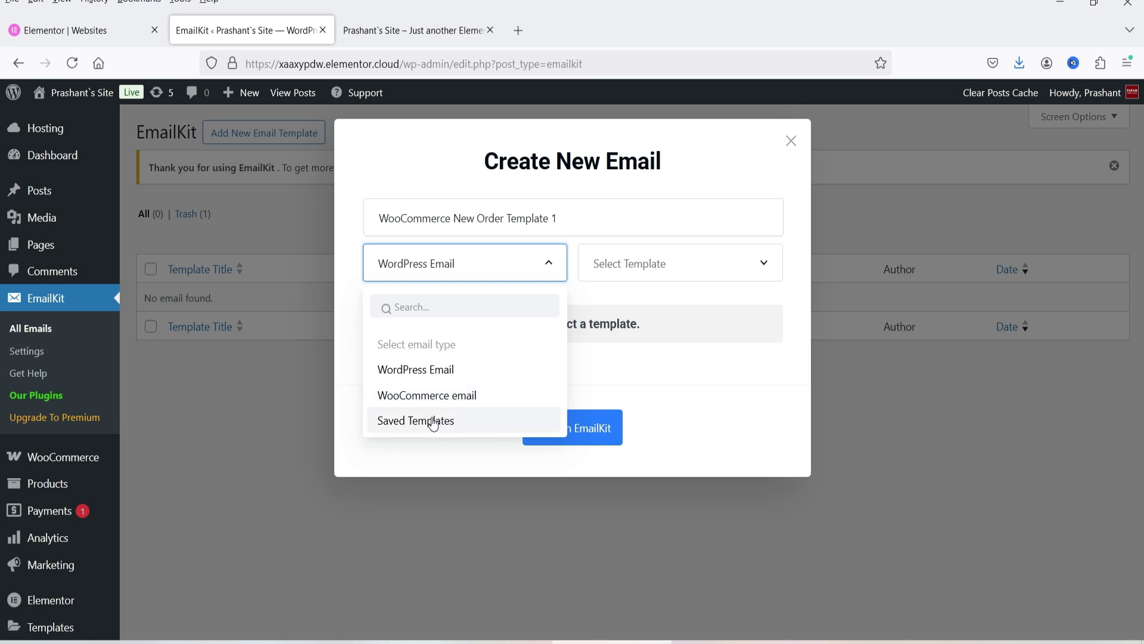
{"action": "left_click", "coordinate": [431, 370]}
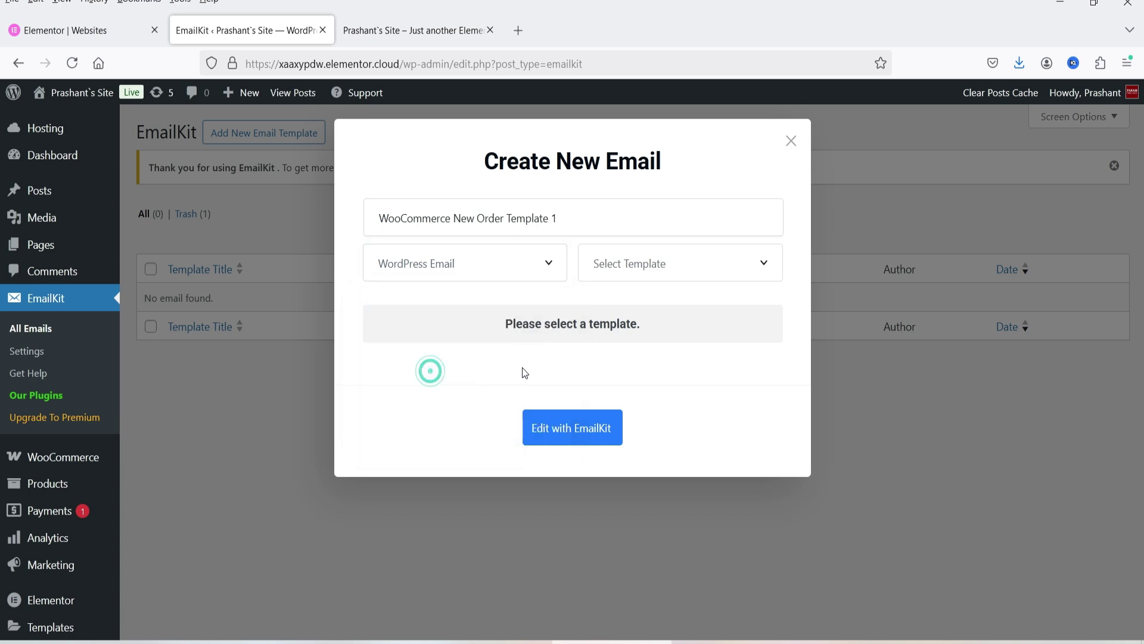
{"action": "left_click", "coordinate": [661, 266]}
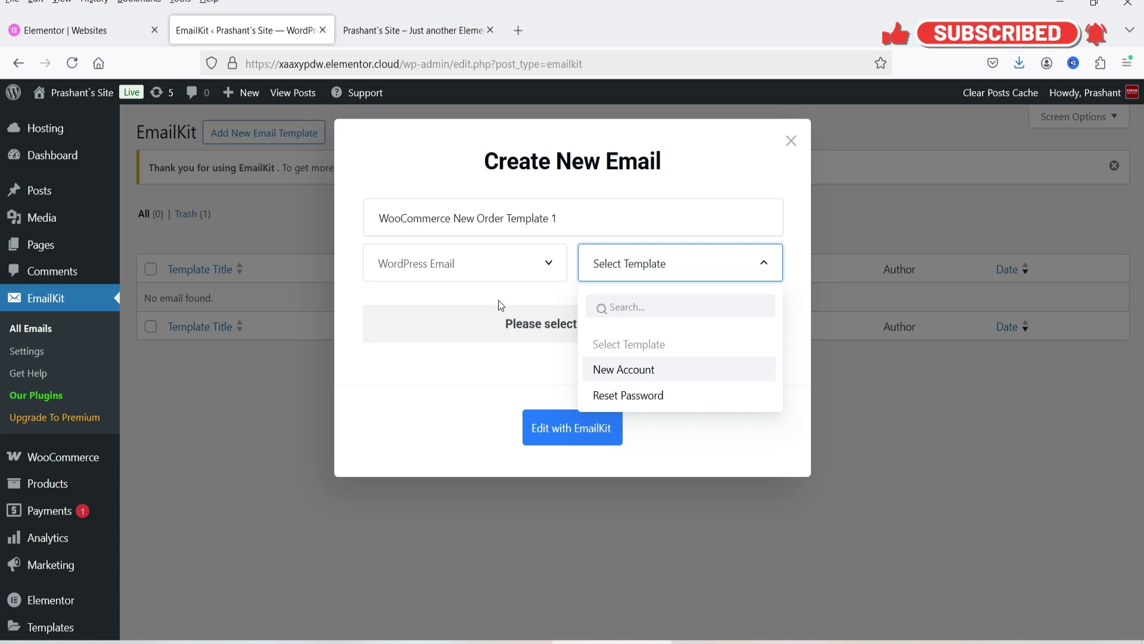
{"action": "left_click", "coordinate": [492, 263]}
{"action": "left_click", "coordinate": [444, 396]}
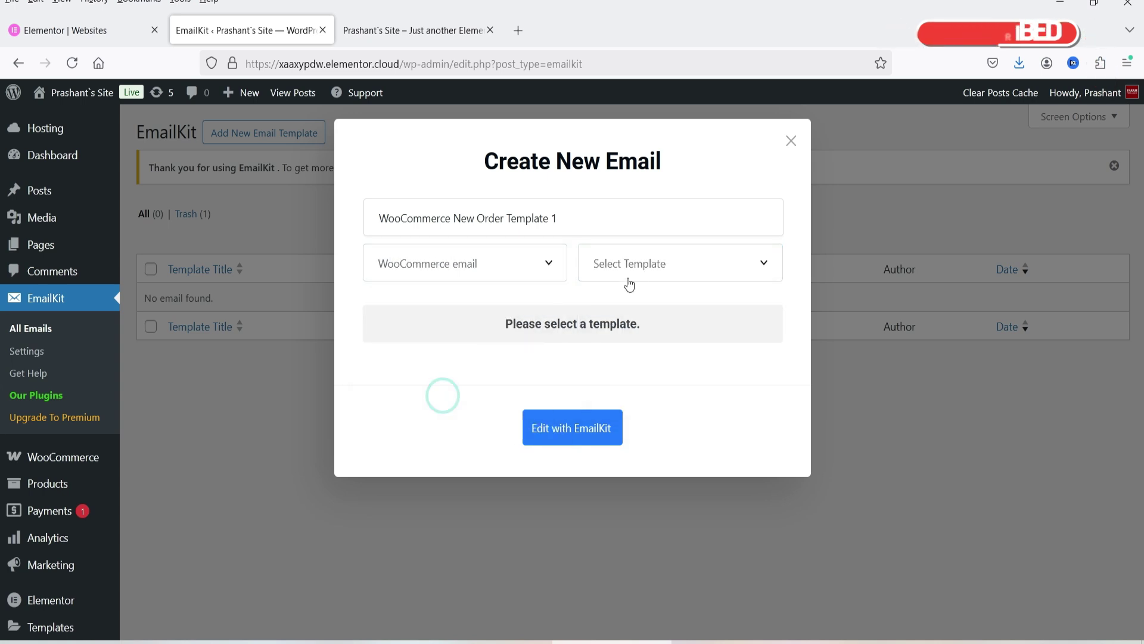
{"action": "left_click", "coordinate": [668, 264]}
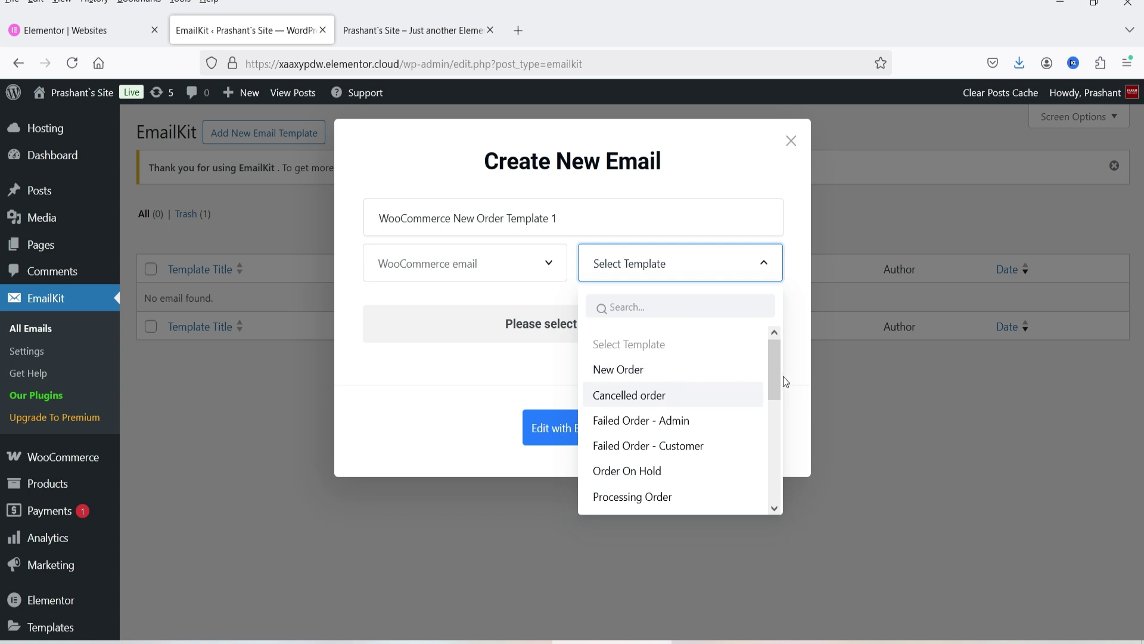
{"action": "left_click_drag", "start_coordinate": [778, 371], "coordinate": [768, 450]}
{"action": "scroll", "coordinate": [687, 429], "scroll_direction": "down", "scroll_amount": 1}
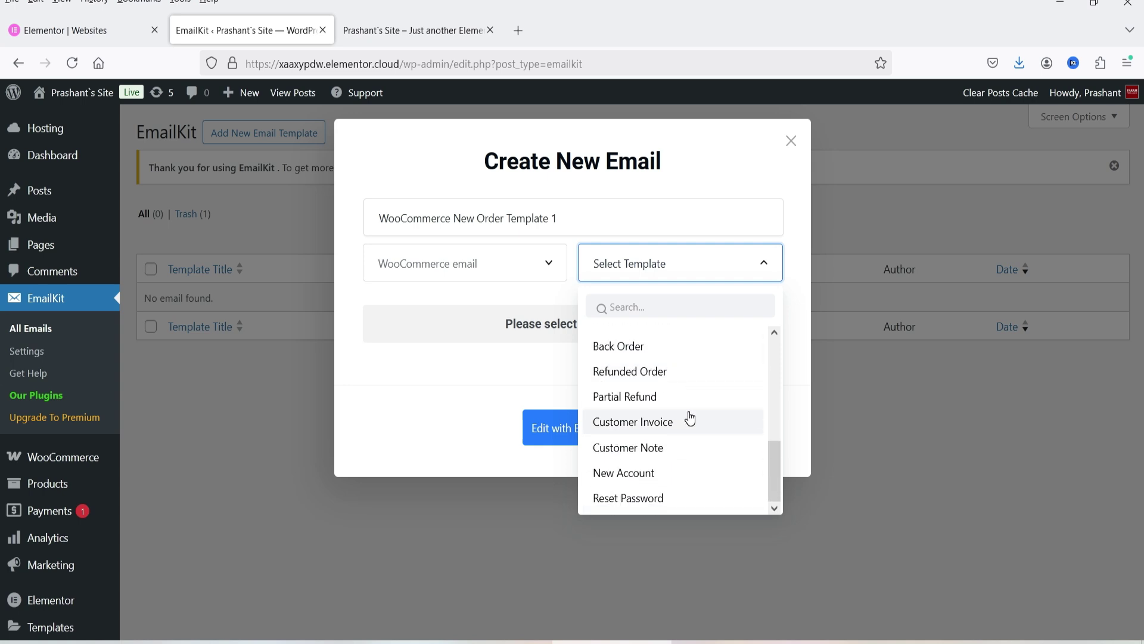
{"action": "left_click", "coordinate": [475, 269]}
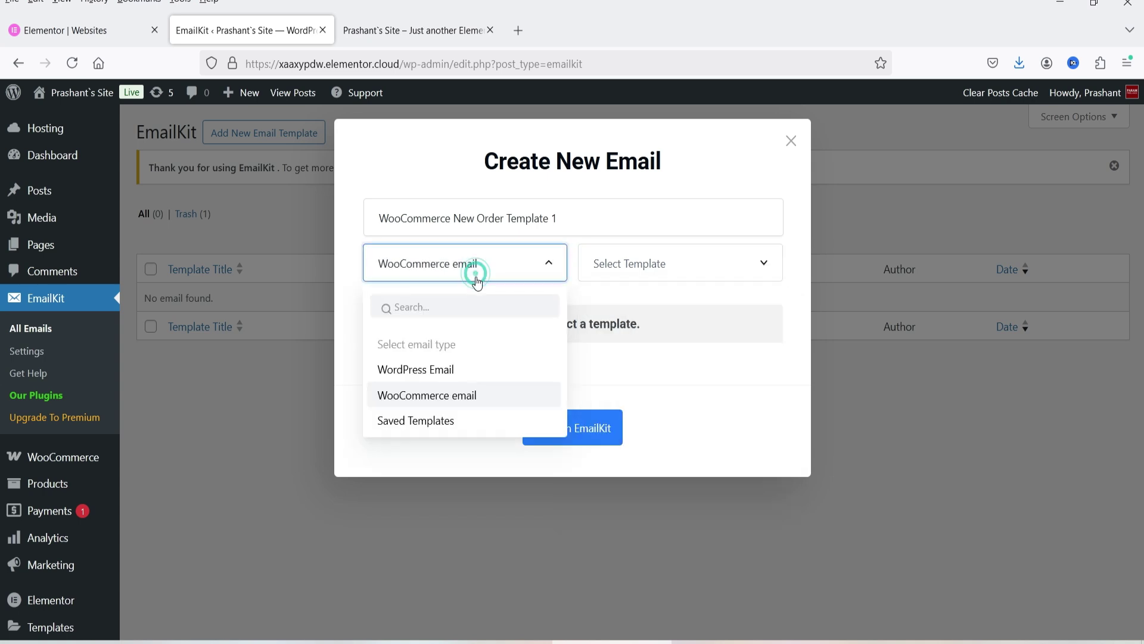
{"action": "left_click", "coordinate": [453, 420]}
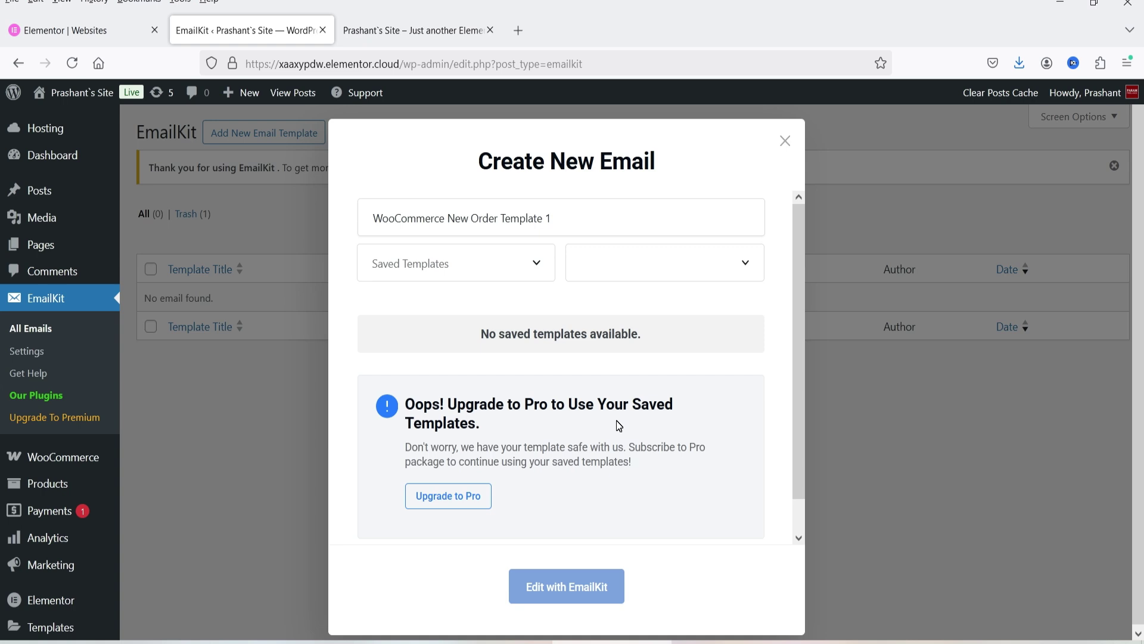
Set the email type to WooCommerce email with the New Order template, and open the ready-made New Order design in the EmailKit editor
{"action": "left_click", "coordinate": [456, 263]}
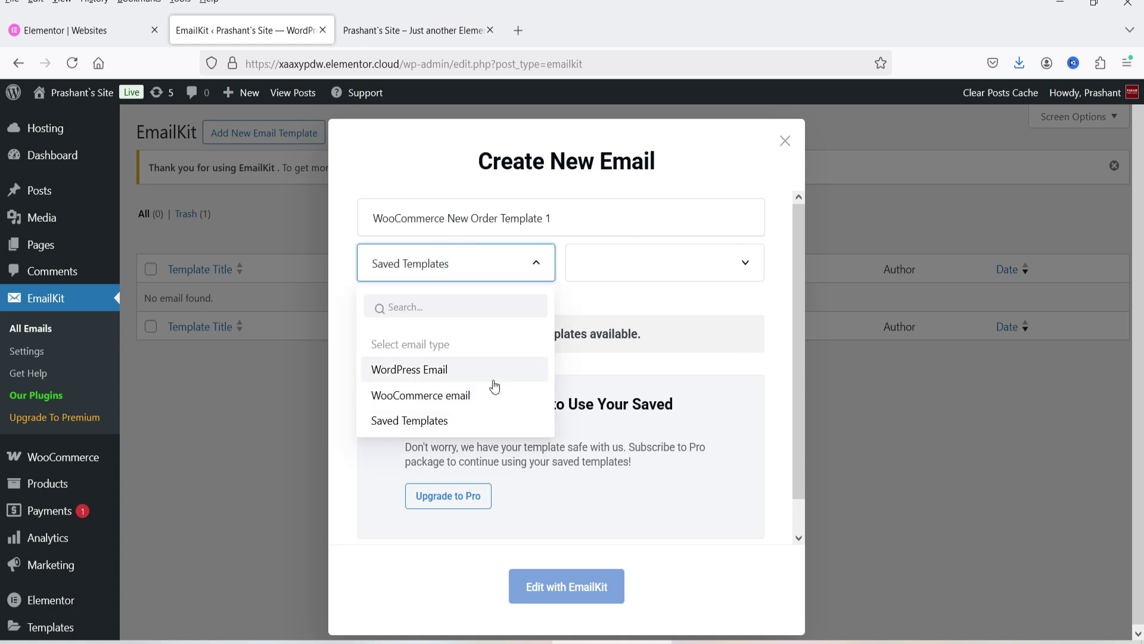
{"action": "left_click", "coordinate": [473, 398]}
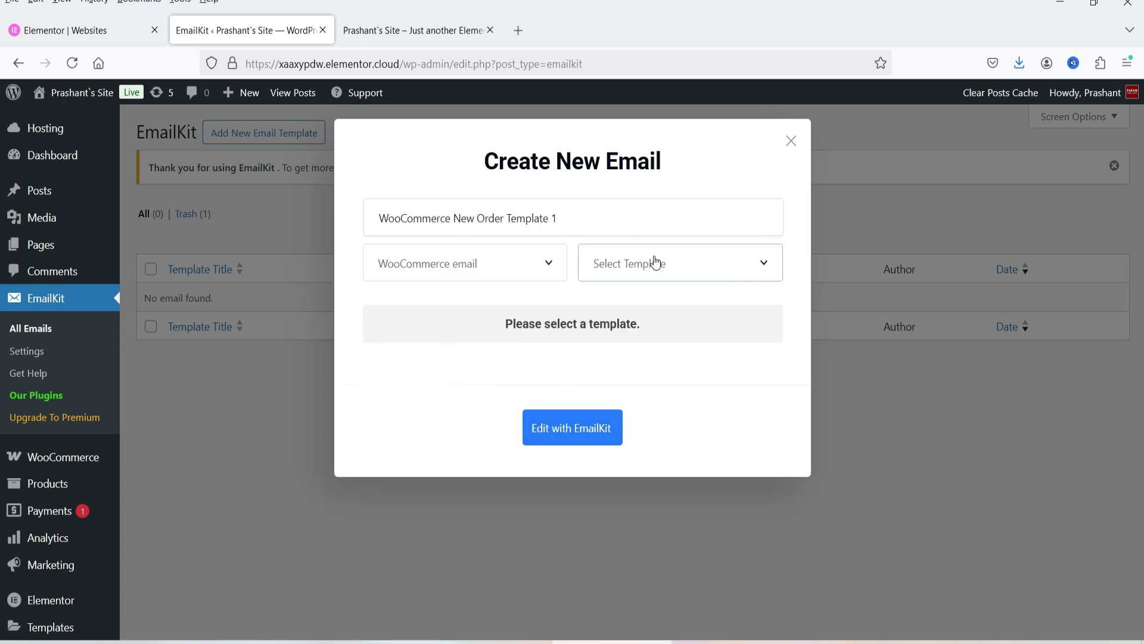
{"action": "left_click", "coordinate": [655, 254]}
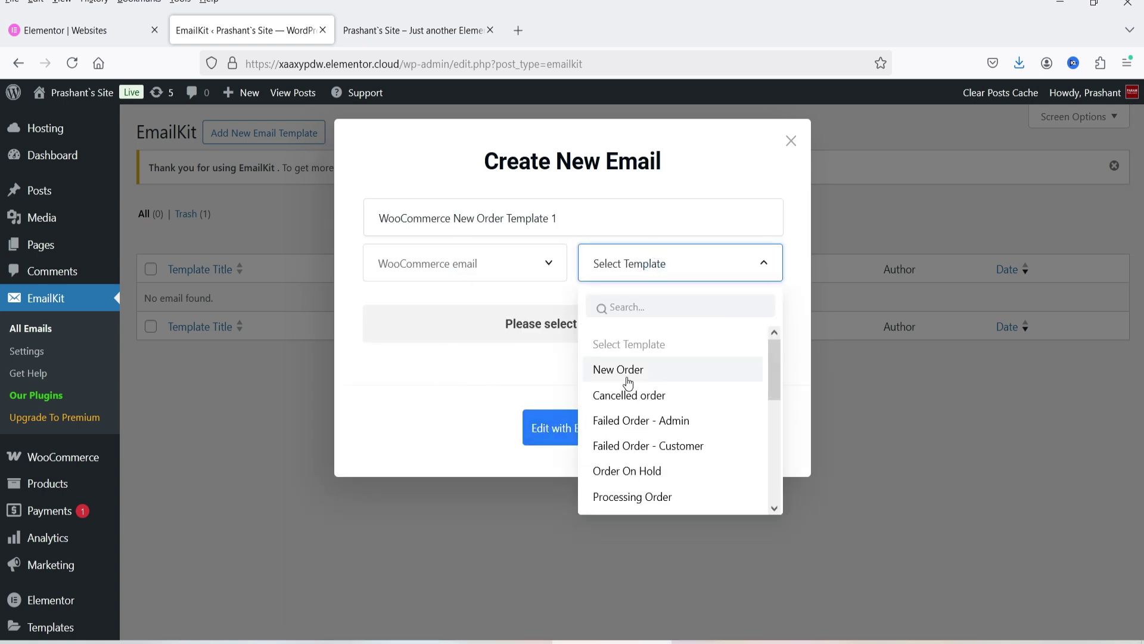
{"action": "left_click", "coordinate": [654, 372]}
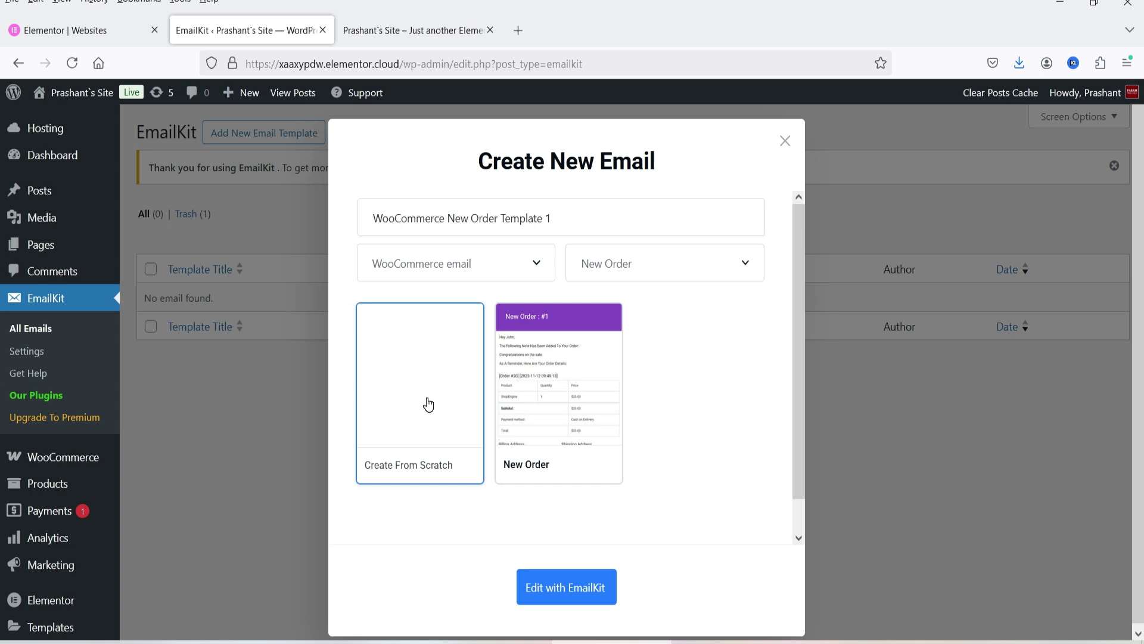
{"action": "left_click", "coordinate": [566, 394]}
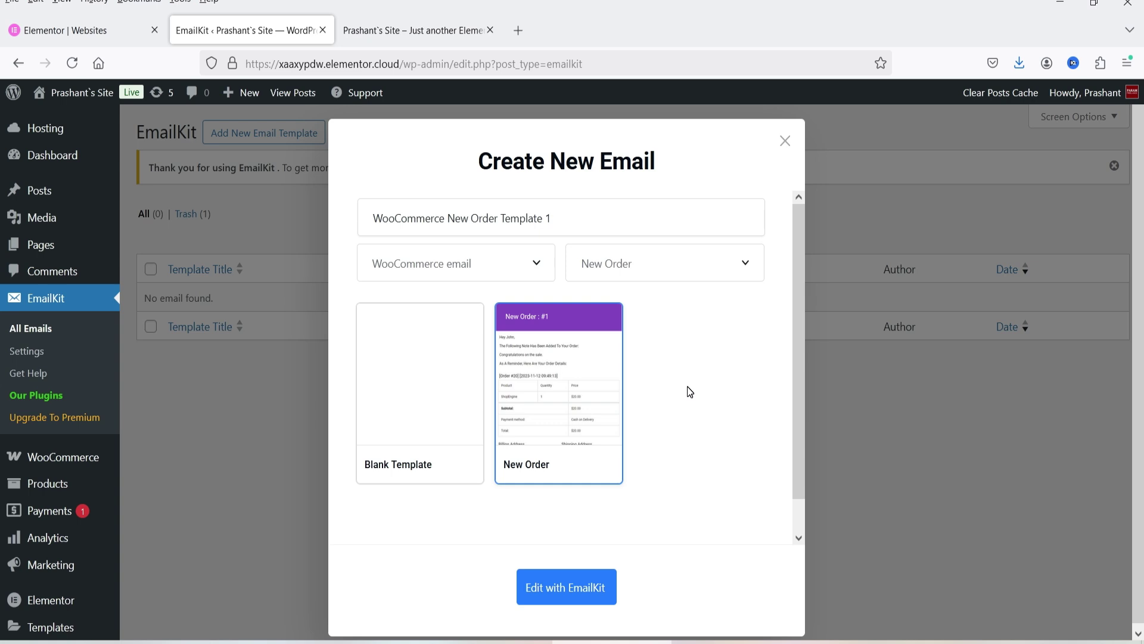
{"action": "mouse_move", "coordinate": [535, 485]}
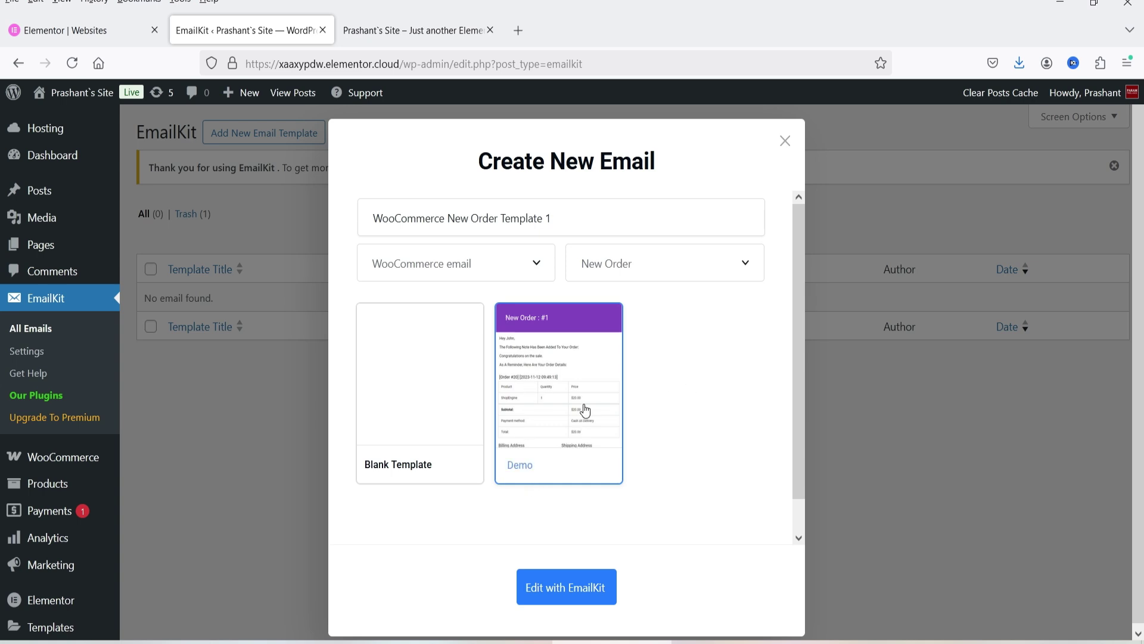
{"action": "left_click", "coordinate": [566, 599]}
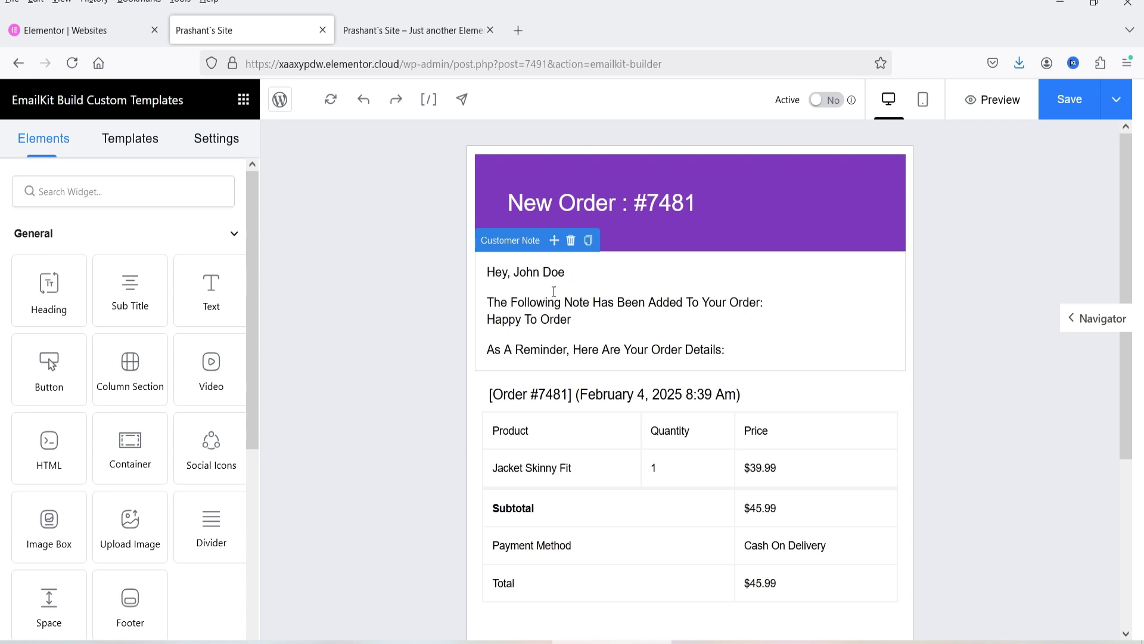
Examine the New Order email's content blocks and the General and WooCommerce elements available in the builder
{"action": "scroll", "coordinate": [554, 291], "scroll_direction": "down", "scroll_amount": 2}
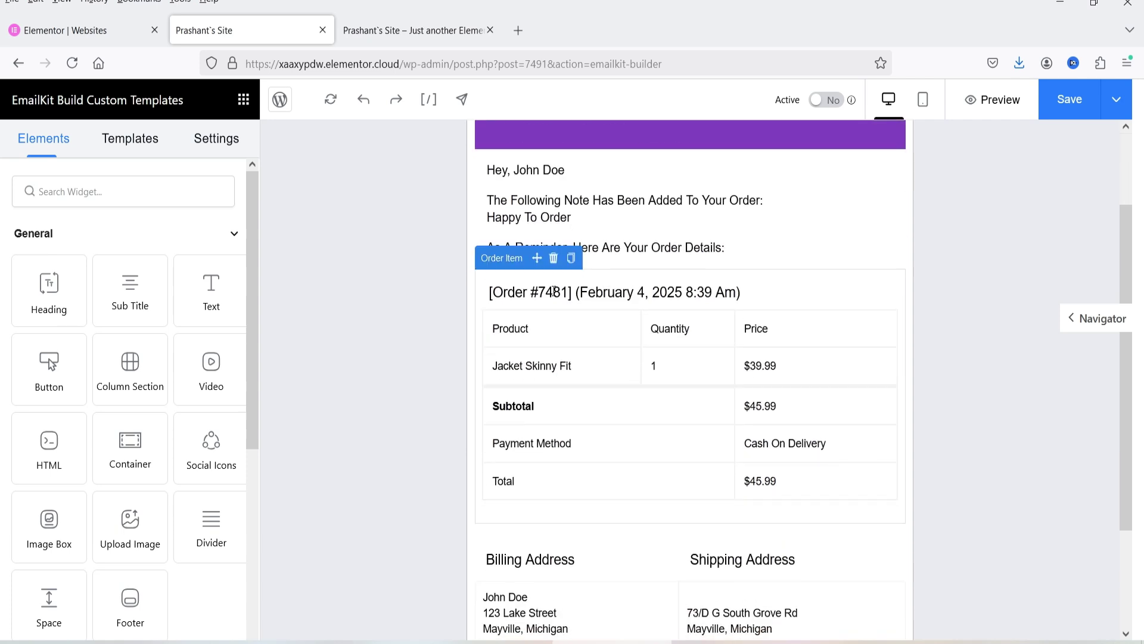
{"action": "scroll", "coordinate": [554, 291], "scroll_direction": "down", "scroll_amount": 3}
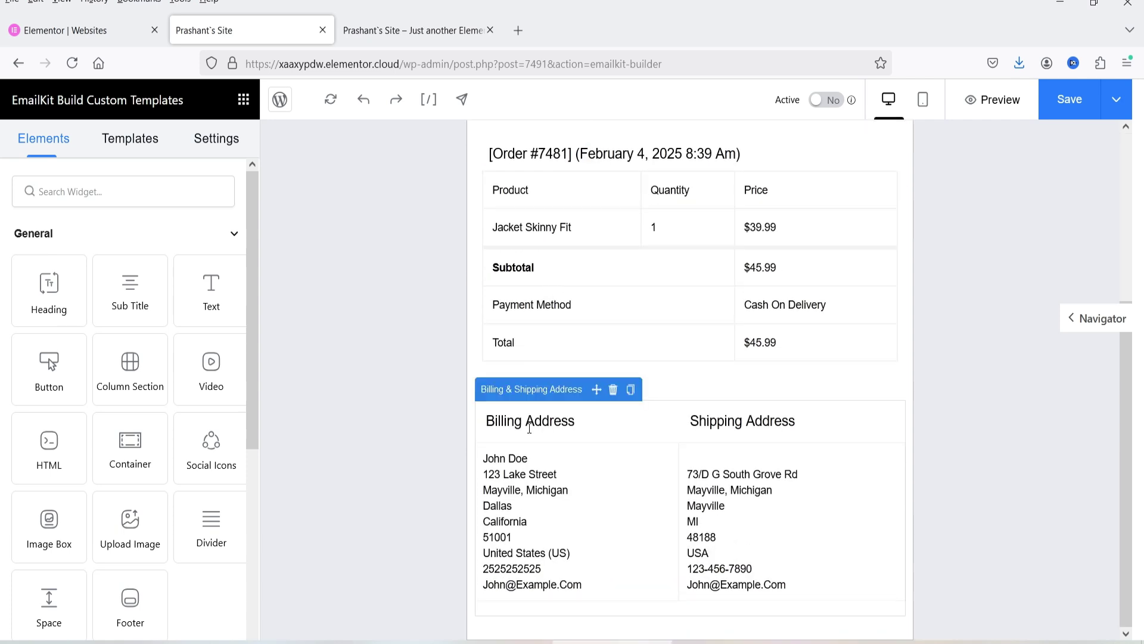
{"action": "scroll", "coordinate": [936, 303], "scroll_direction": "up", "scroll_amount": 5}
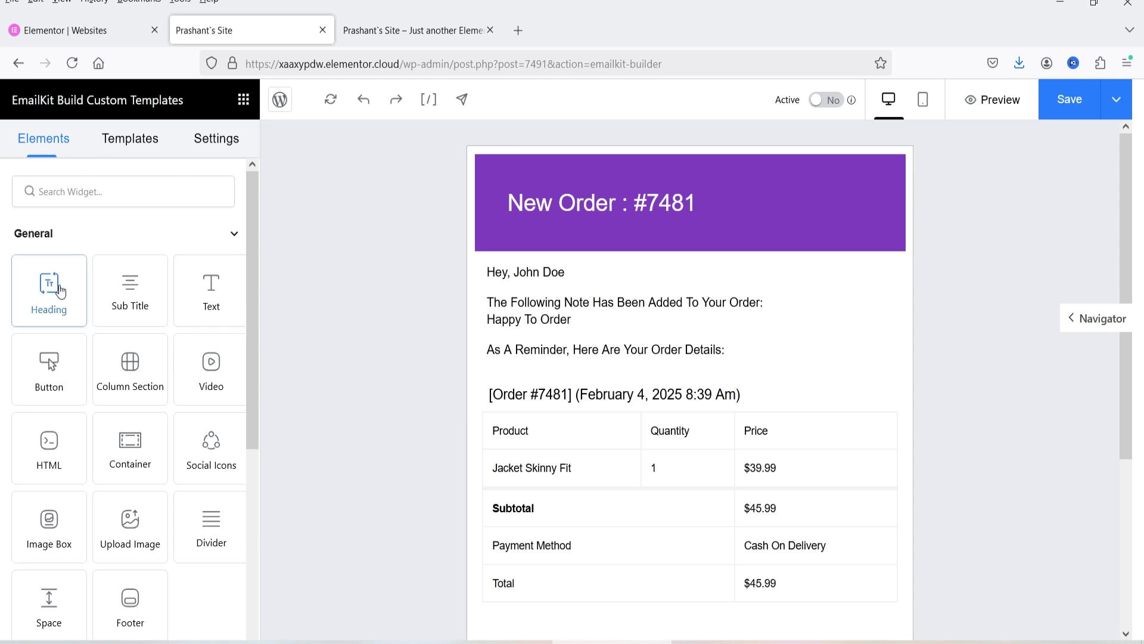
{"action": "scroll", "coordinate": [67, 276], "scroll_direction": "down", "scroll_amount": 7}
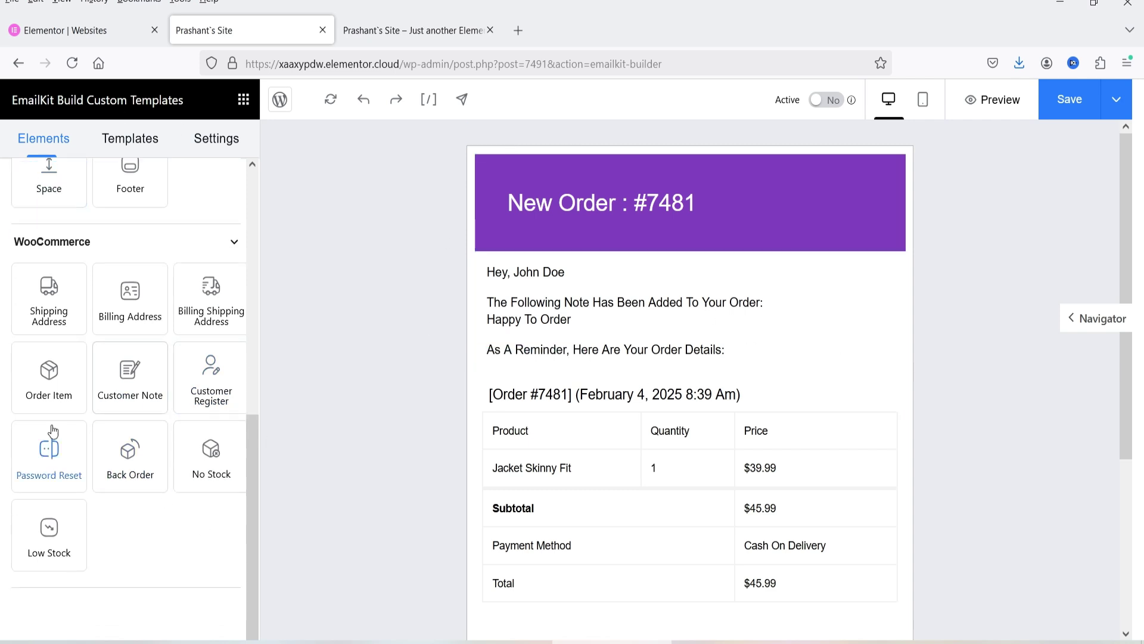
{"action": "scroll", "coordinate": [191, 246], "scroll_direction": "up", "scroll_amount": 6}
{"action": "scroll", "coordinate": [86, 229], "scroll_direction": "down", "scroll_amount": 3}
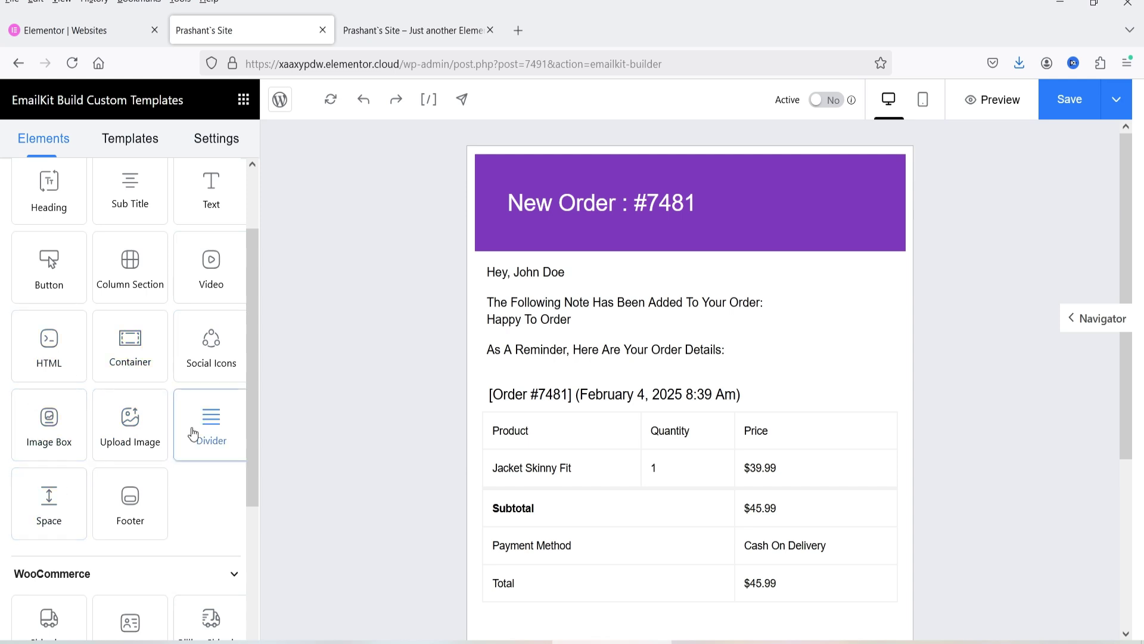
{"action": "scroll", "coordinate": [170, 551], "scroll_direction": "down", "scroll_amount": 2}
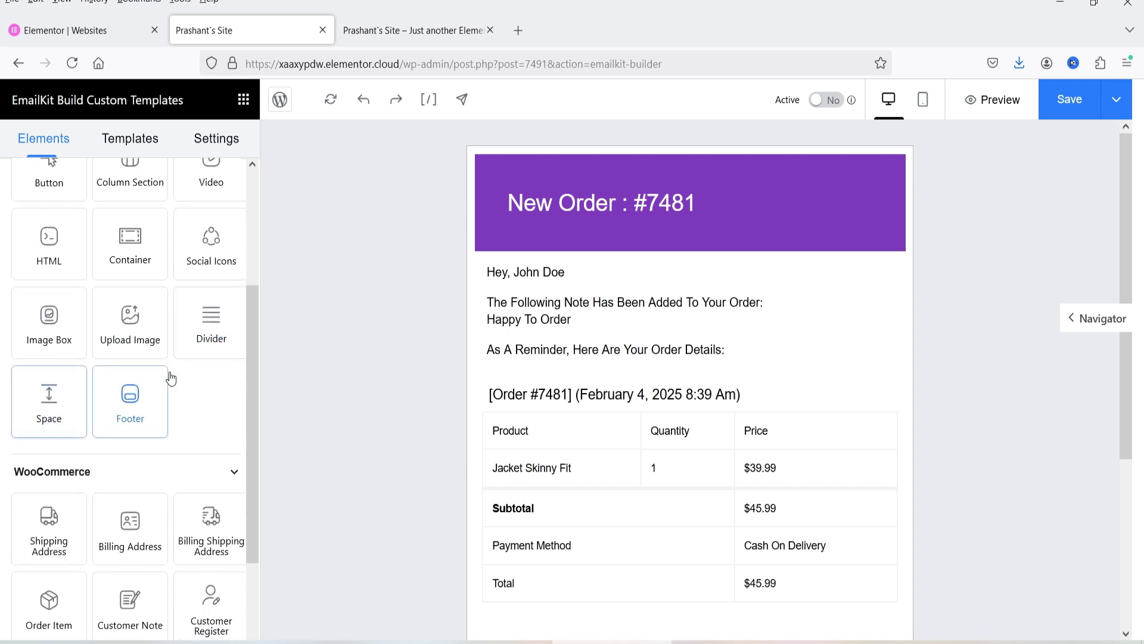
{"action": "scroll", "coordinate": [199, 365], "scroll_direction": "down", "scroll_amount": 4}
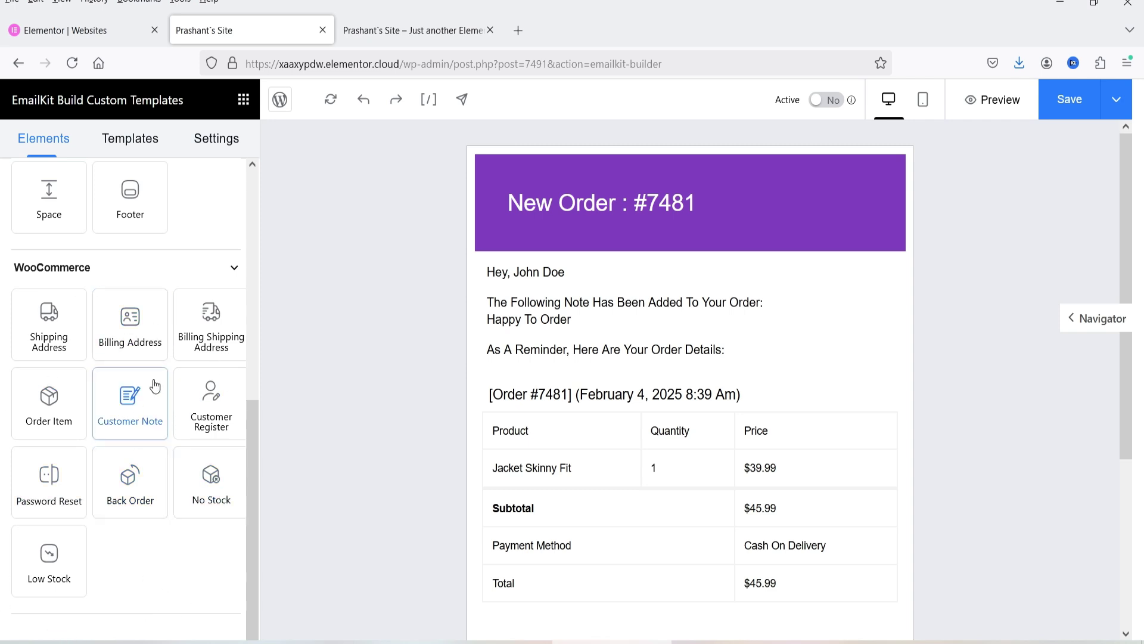
Examine the ready-made New Order template and the Email Subject and Email Pre-Header settings
{"action": "left_click", "coordinate": [134, 142]}
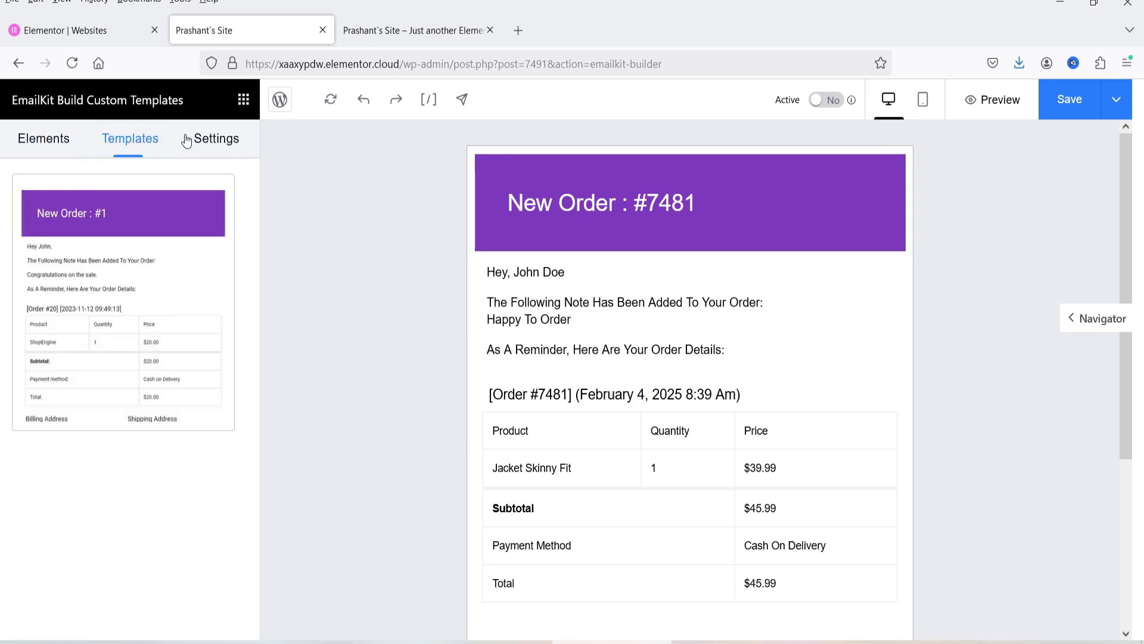
{"action": "left_click", "coordinate": [216, 138]}
{"action": "left_click", "coordinate": [233, 176]}
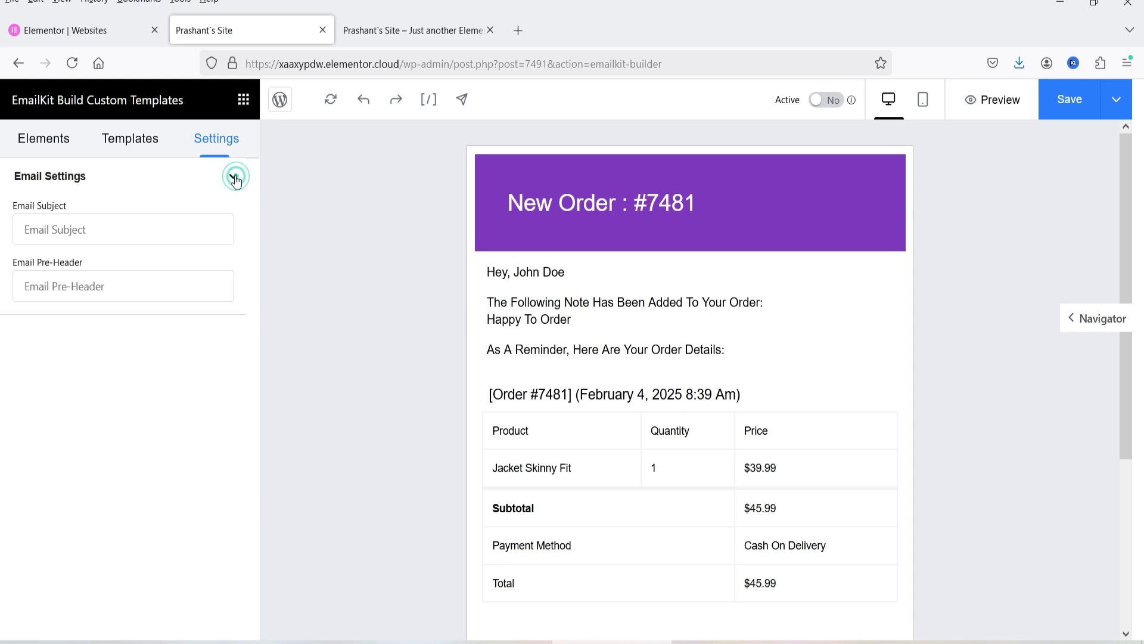
{"action": "left_click", "coordinate": [105, 231]}
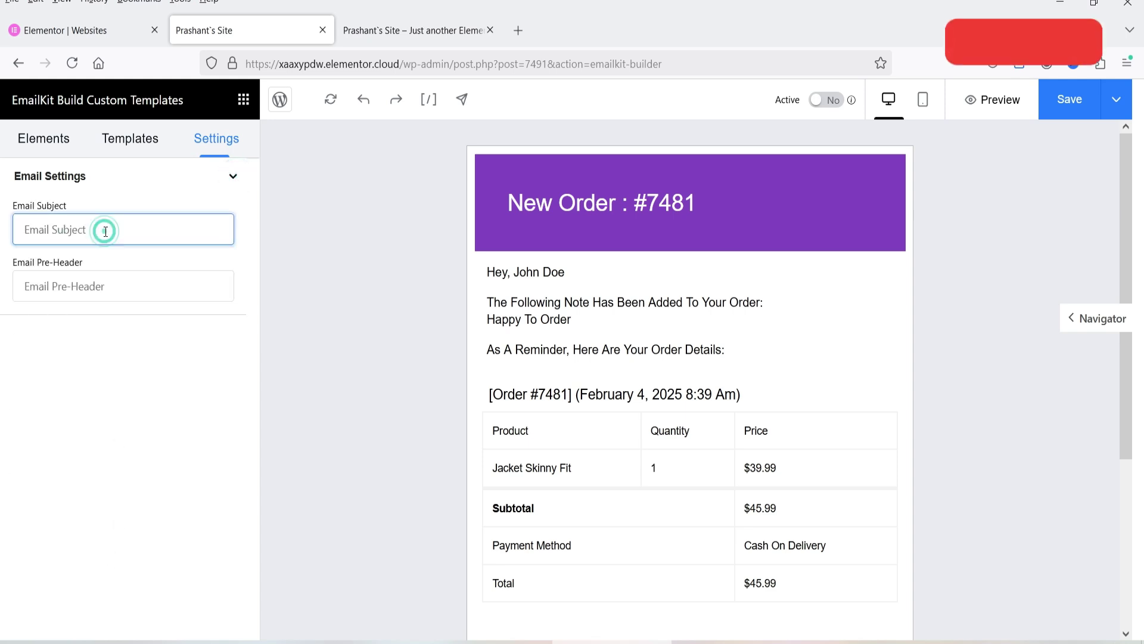
{"action": "left_click", "coordinate": [100, 279]}
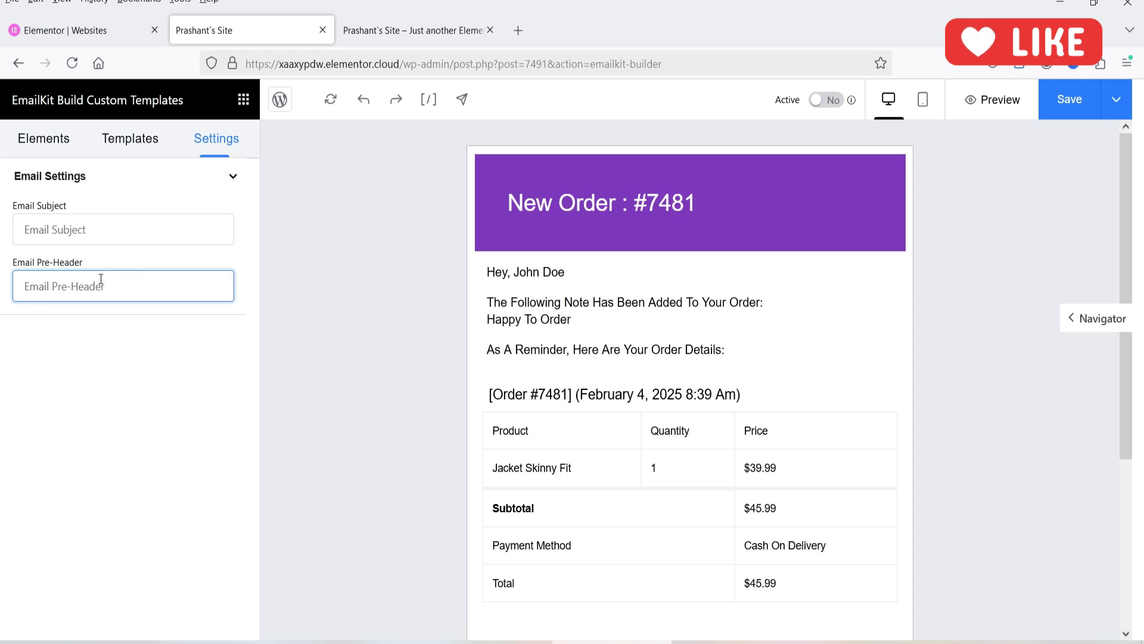
{"action": "left_click", "coordinate": [43, 138]}
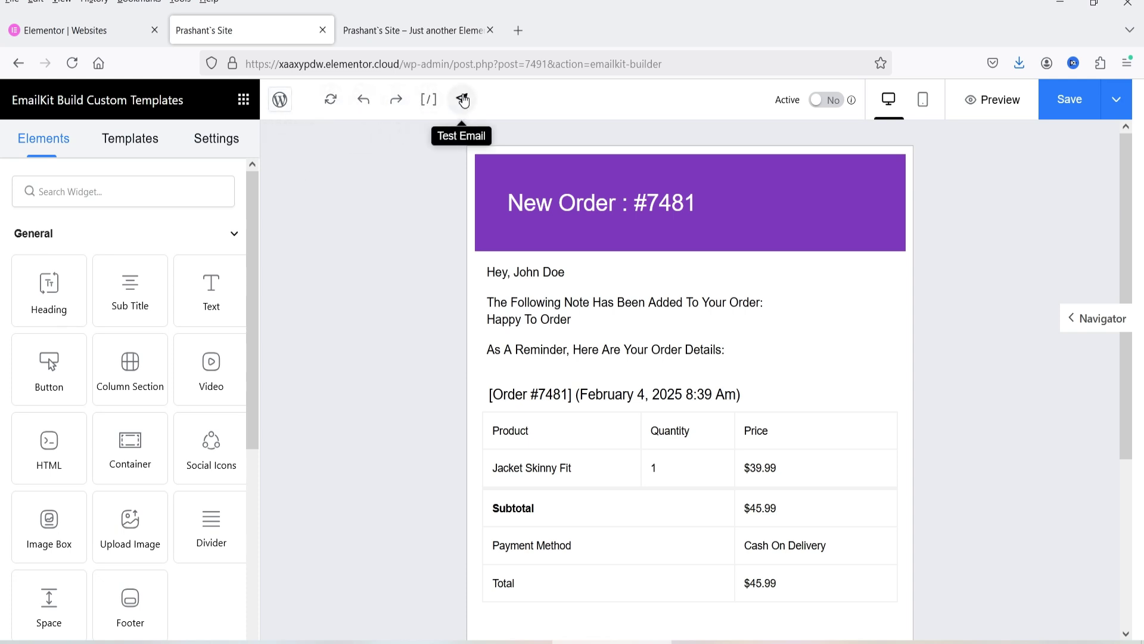
Examine the General and WooCommerce shortcodes available for the email, and the additional save options
{"action": "left_click", "coordinate": [430, 107]}
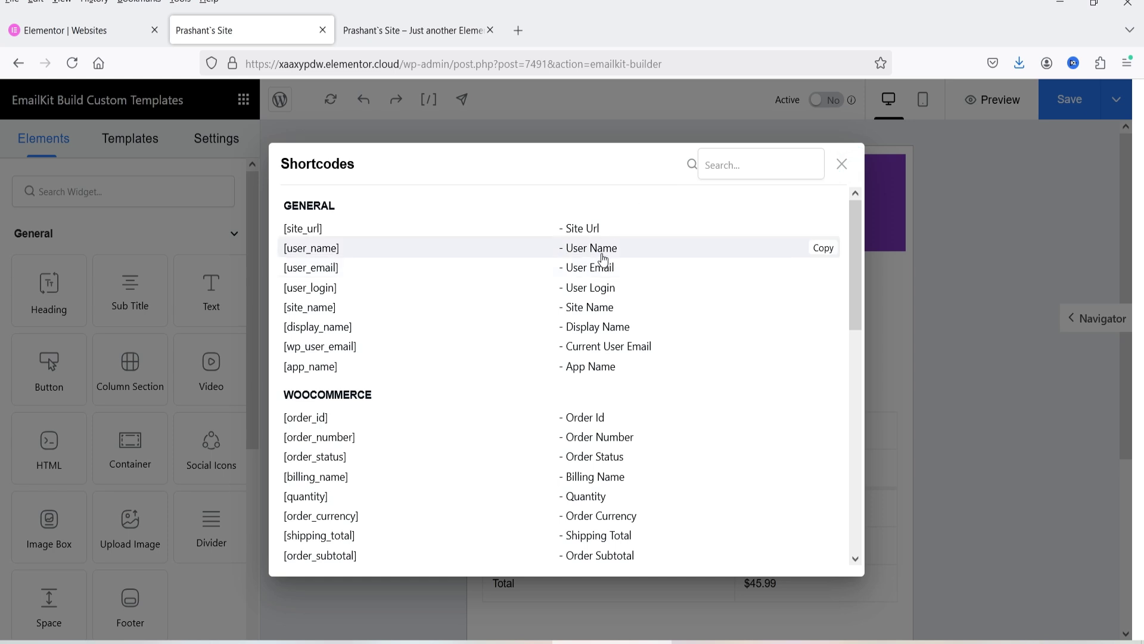
{"action": "left_click", "coordinate": [841, 164]}
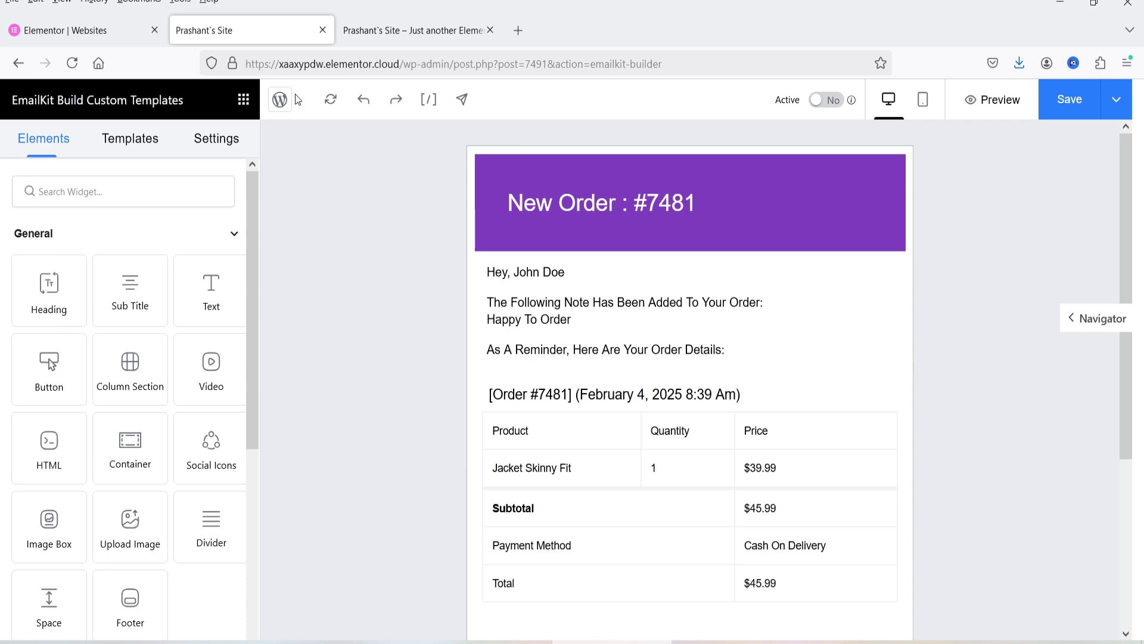
{"action": "left_click", "coordinate": [431, 100]}
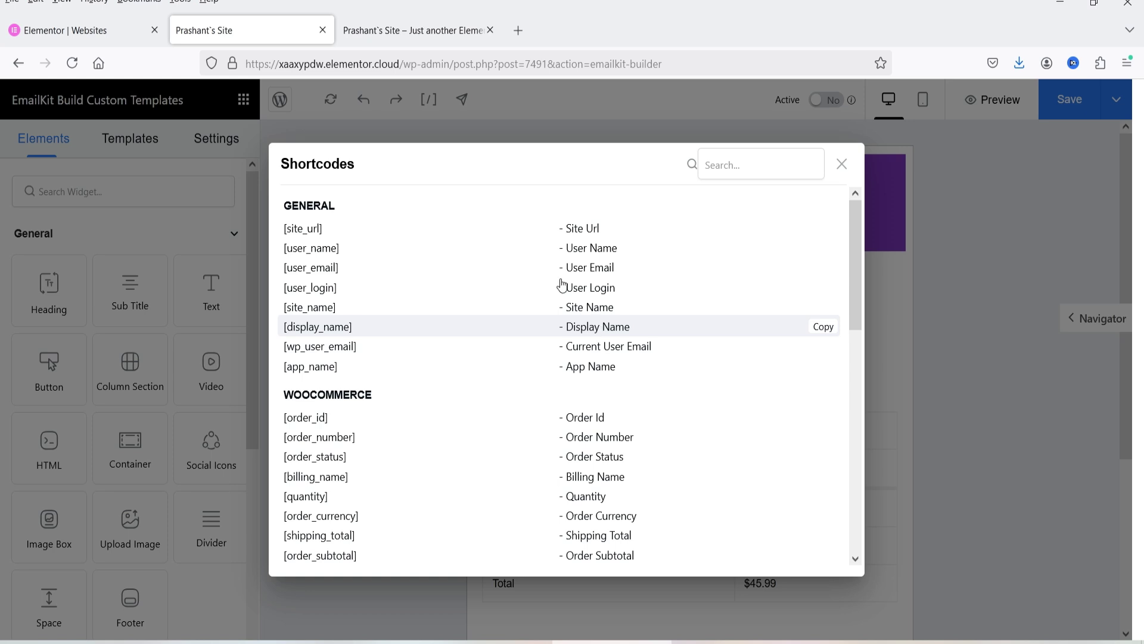
{"action": "left_click", "coordinate": [842, 164]}
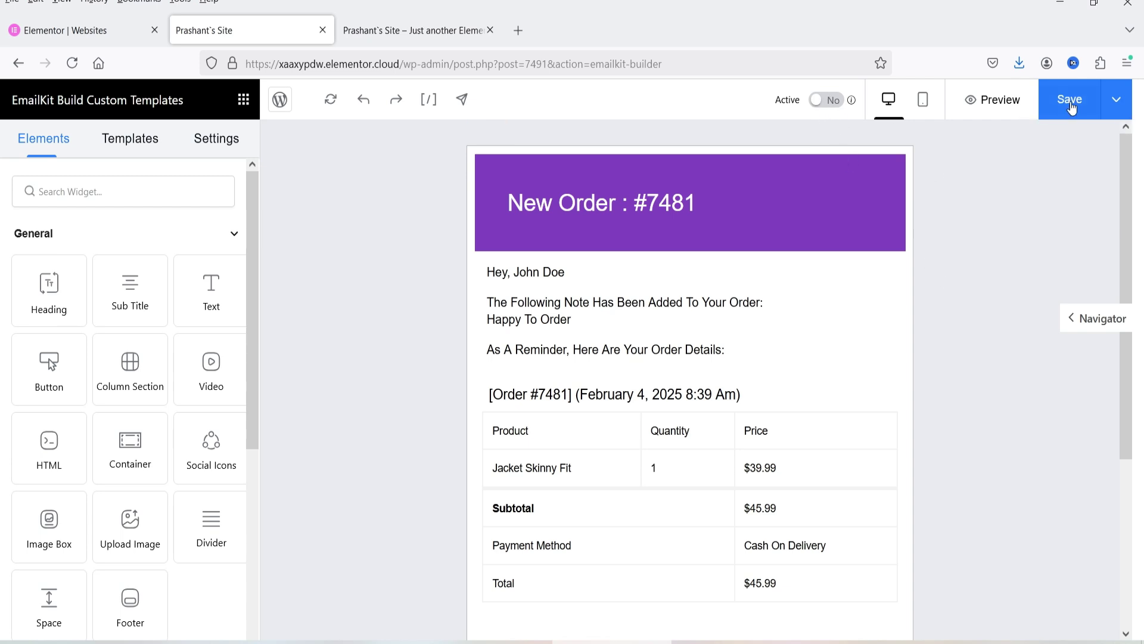
{"action": "left_click", "coordinate": [1117, 100]}
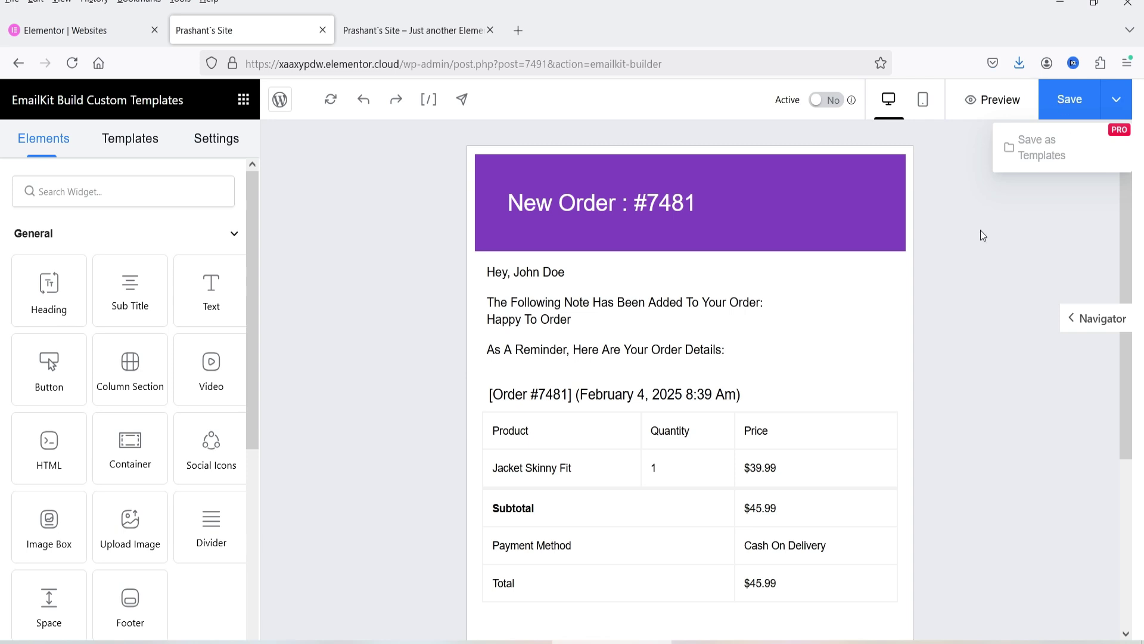
Try a light pink background on the email body, look at its text colour options, and reset the background
{"action": "left_click", "coordinate": [1094, 325]}
{"action": "left_click", "coordinate": [1012, 329]}
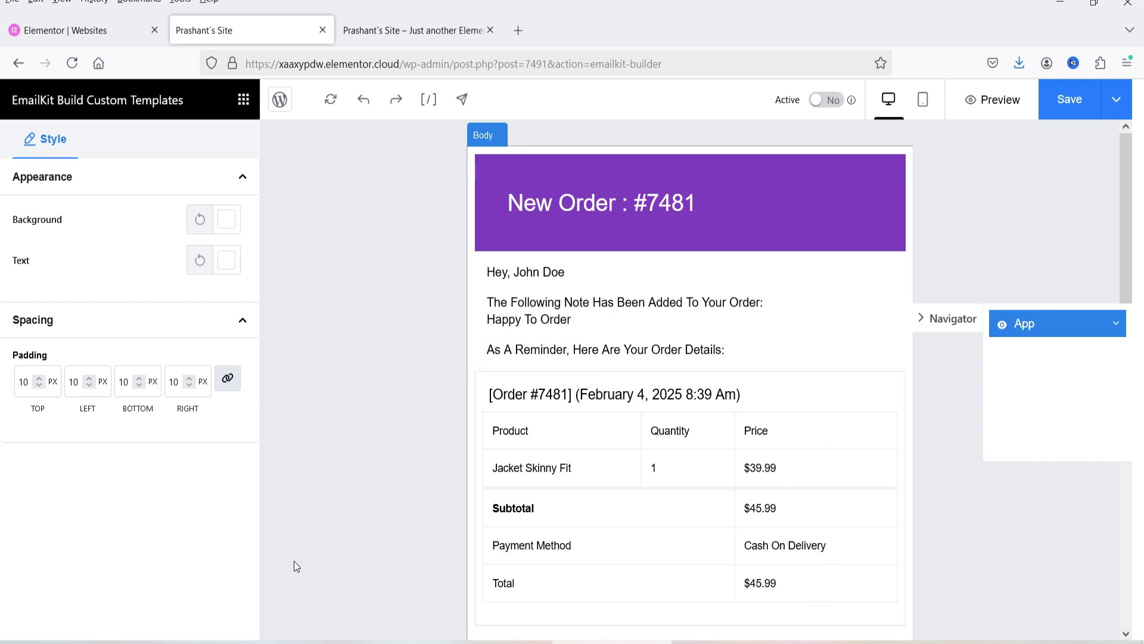
{"action": "left_click", "coordinate": [226, 220]}
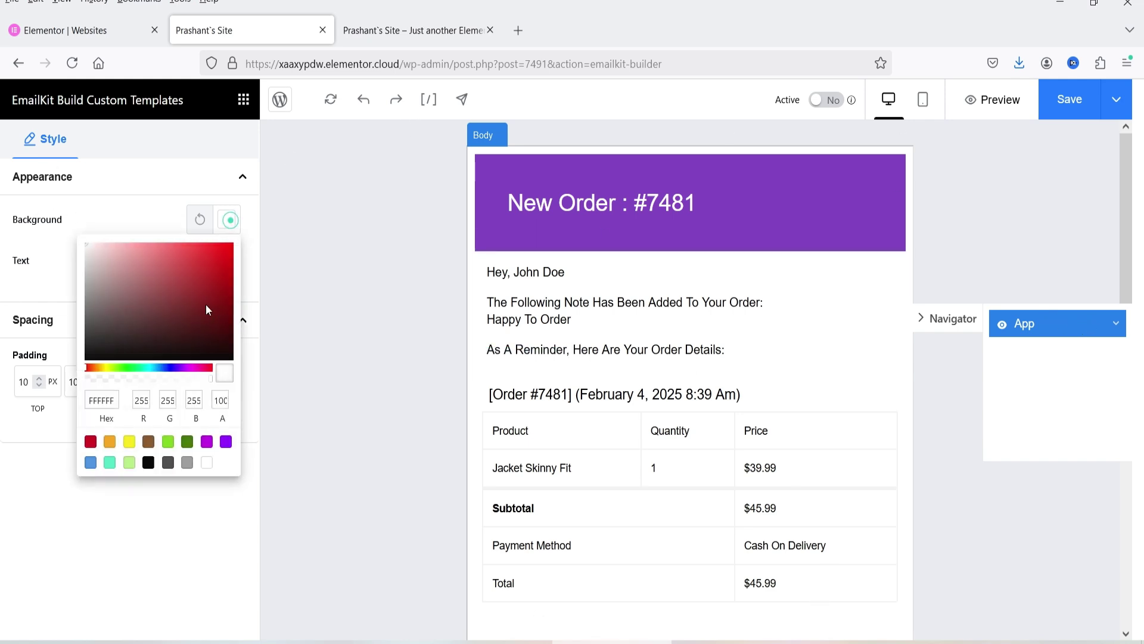
{"action": "left_click_drag", "start_coordinate": [160, 288], "coordinate": [103, 246]}
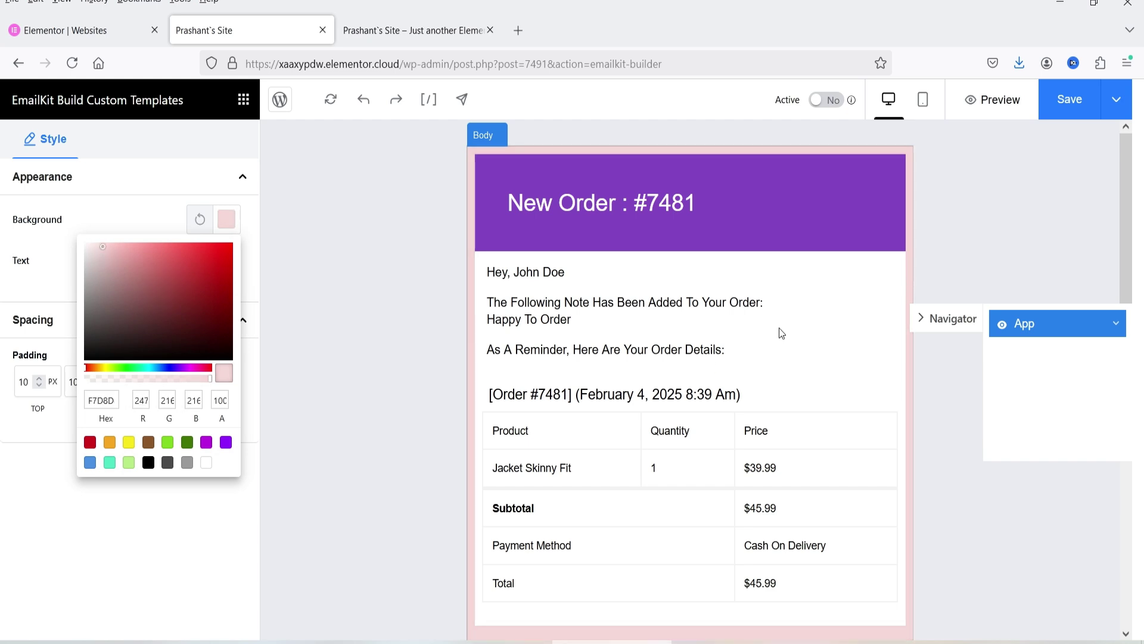
{"action": "left_click", "coordinate": [27, 261]}
{"action": "left_click", "coordinate": [198, 266]}
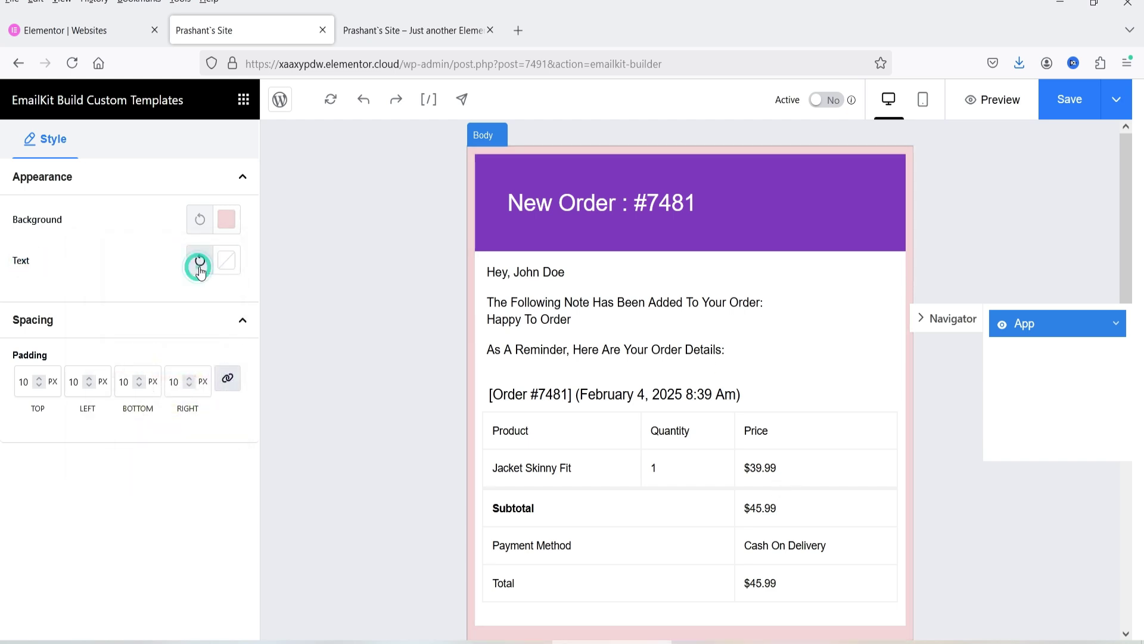
{"action": "left_click", "coordinate": [226, 262]}
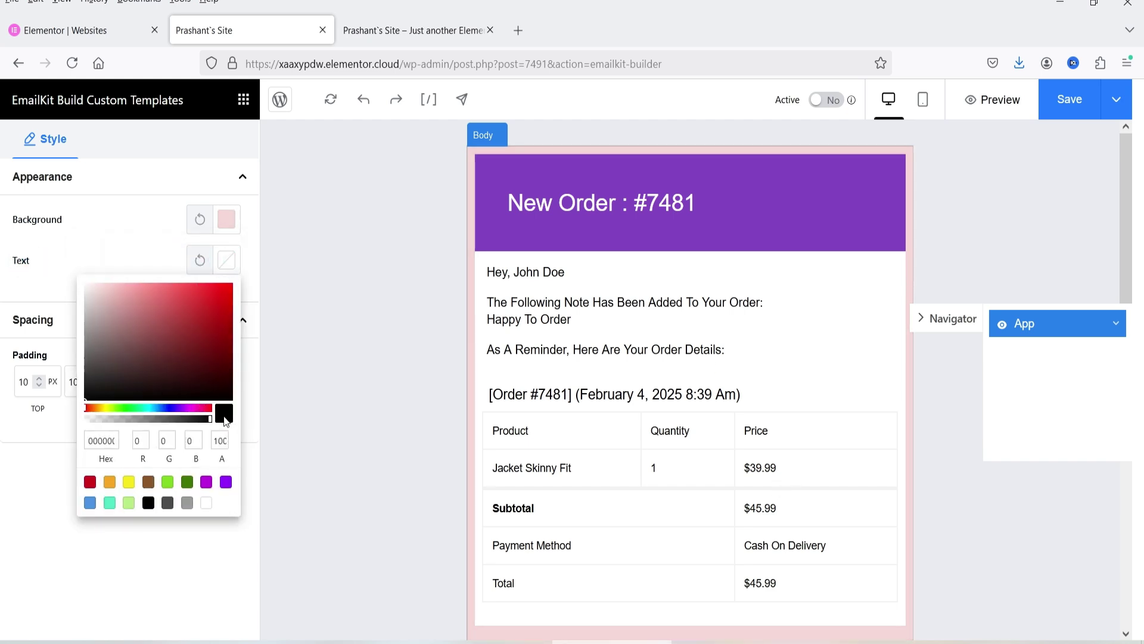
{"action": "left_click", "coordinate": [64, 326]}
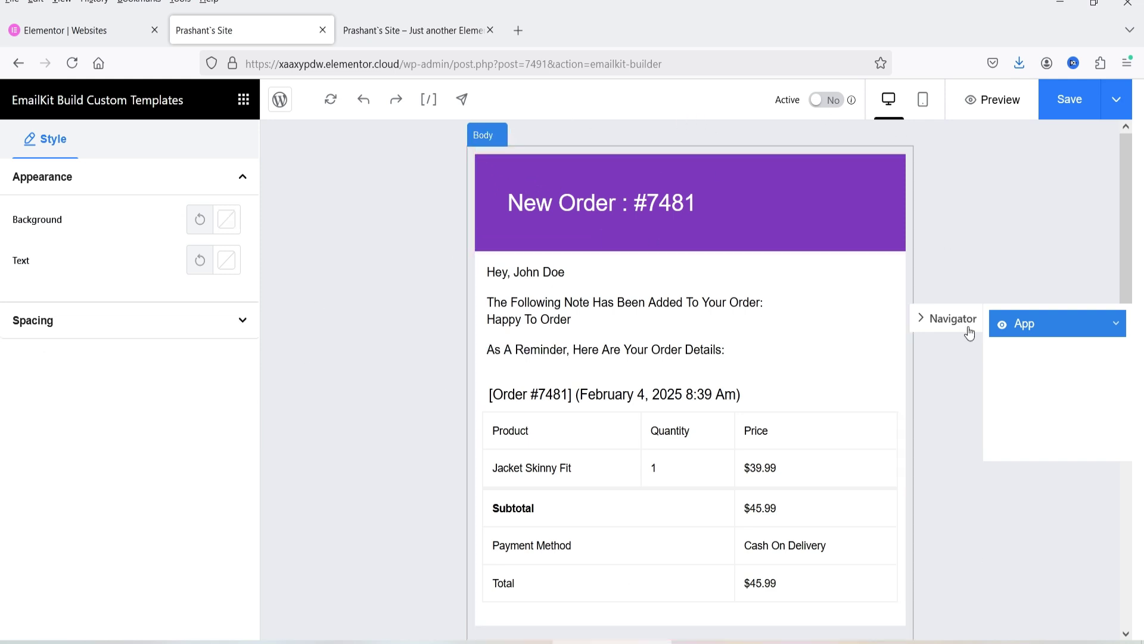
{"action": "left_click", "coordinate": [969, 330]}
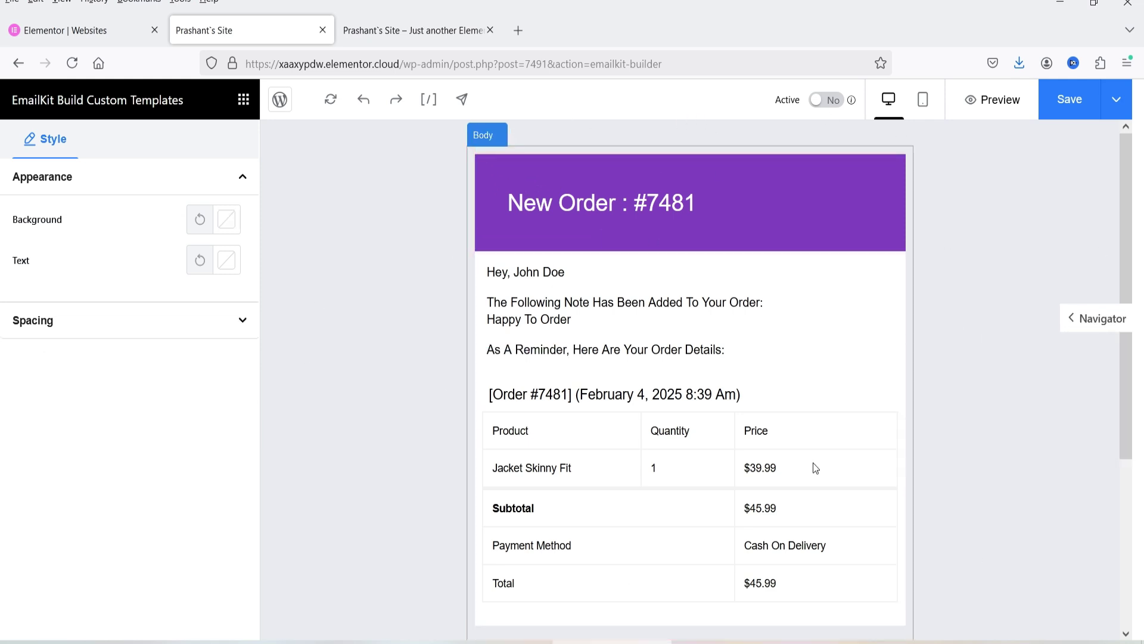
Change the email's heading text to "The New Order : #[order_id]", keeping the order ID shortcode
{"action": "left_click", "coordinate": [586, 181]}
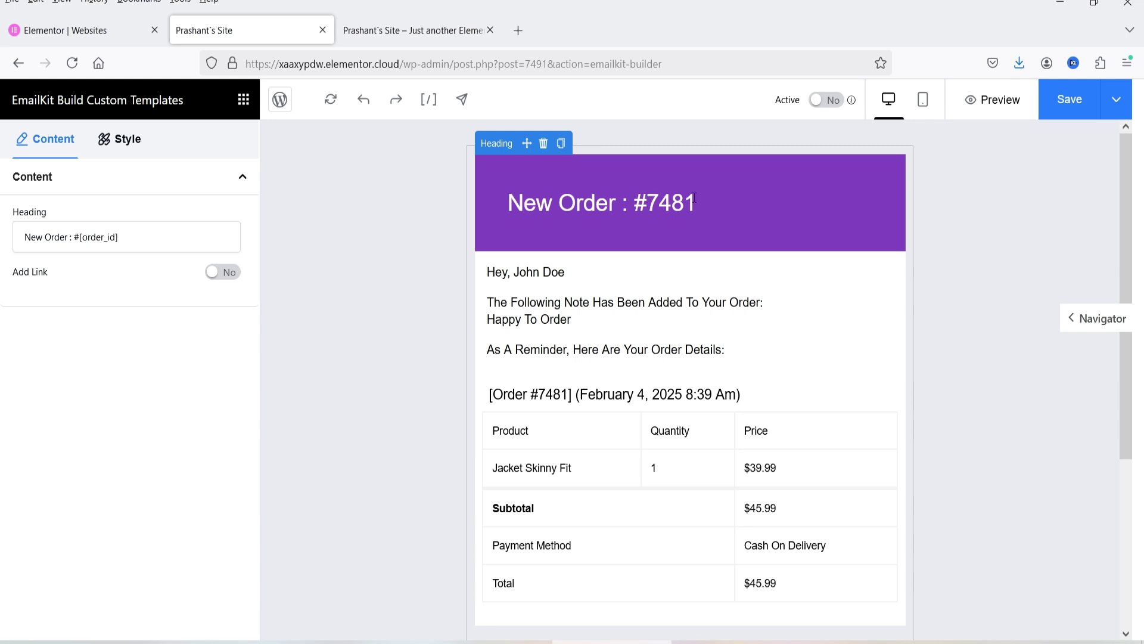
{"action": "left_click_drag", "start_coordinate": [130, 236], "coordinate": [82, 238]}
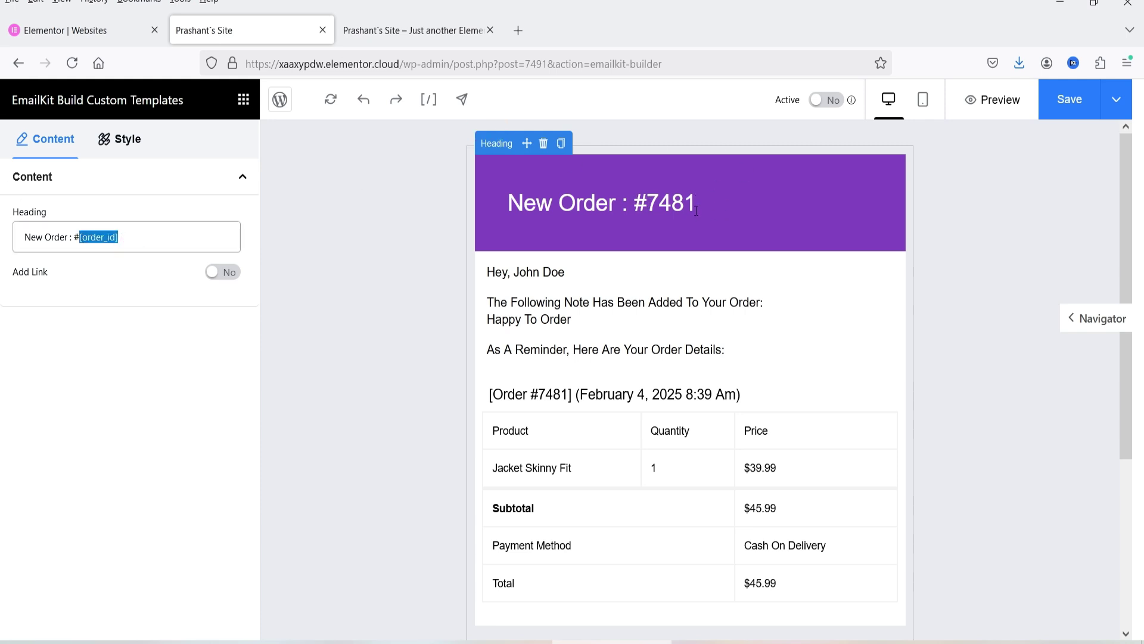
{"action": "left_click", "coordinate": [23, 278]}
{"action": "type", "text": "The"}
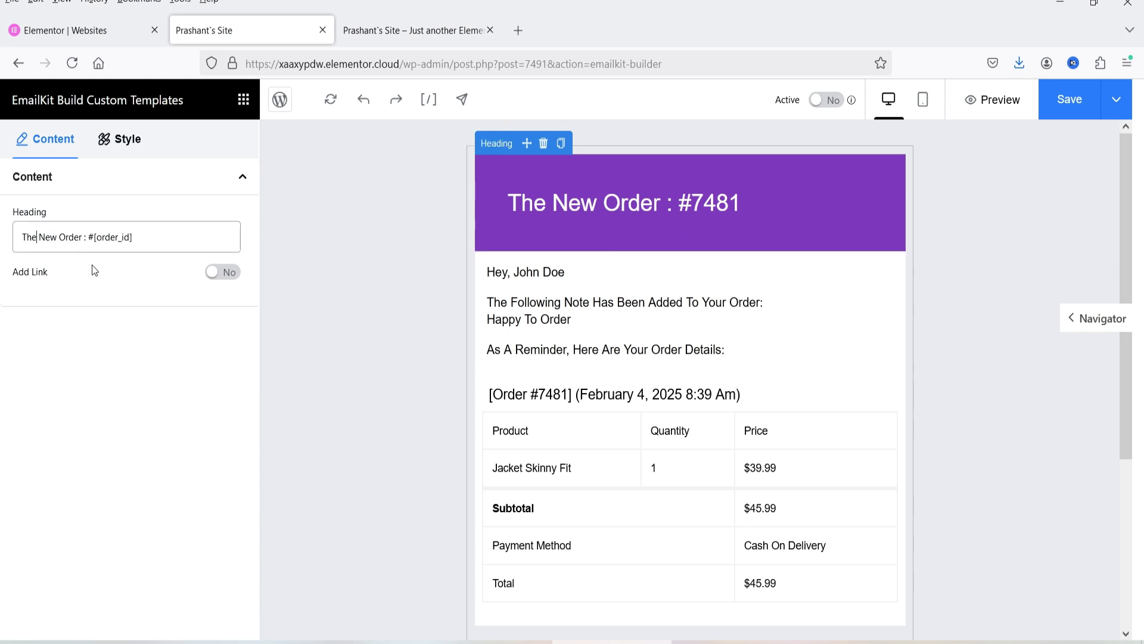
Try the heading's Add Link option and turn it off again
{"action": "left_click", "coordinate": [222, 273]}
{"action": "left_click", "coordinate": [94, 321]}
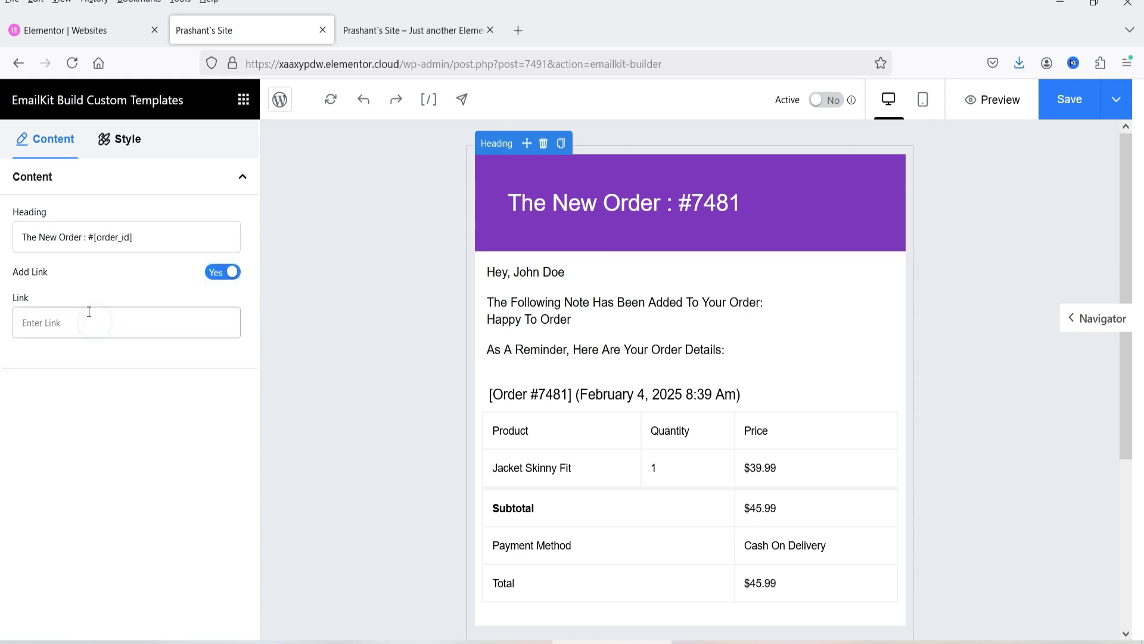
{"action": "left_click", "coordinate": [213, 273]}
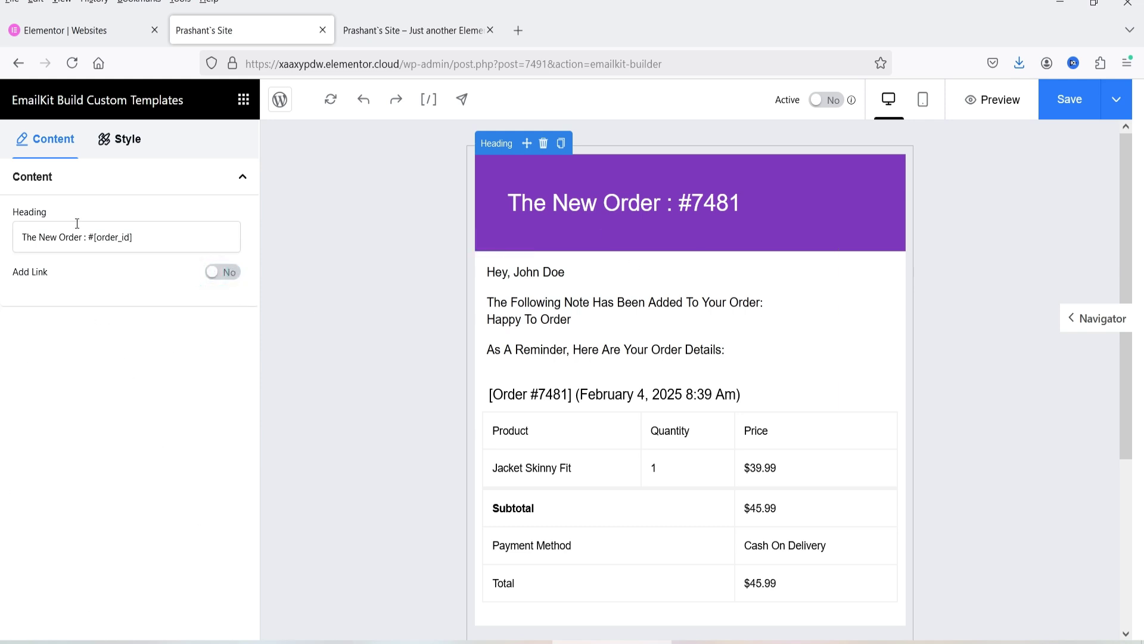
Set the heading's background colour to the preset orange (RGB 245, 166, 35), checking the storefront's colours for reference
{"action": "left_click", "coordinate": [116, 142]}
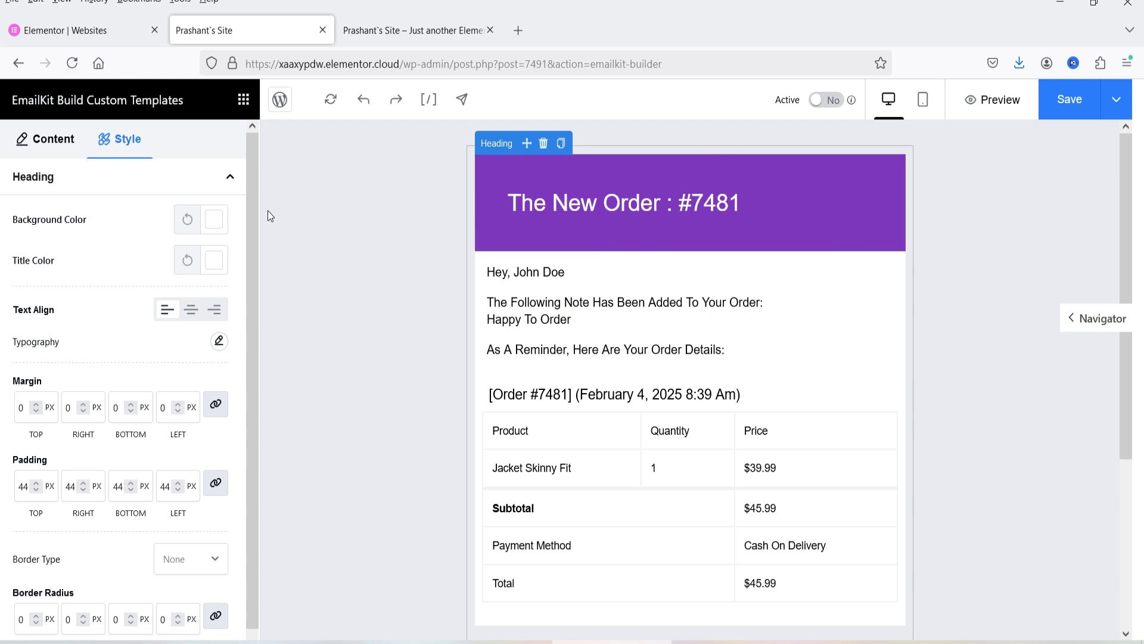
{"action": "left_click", "coordinate": [215, 219]}
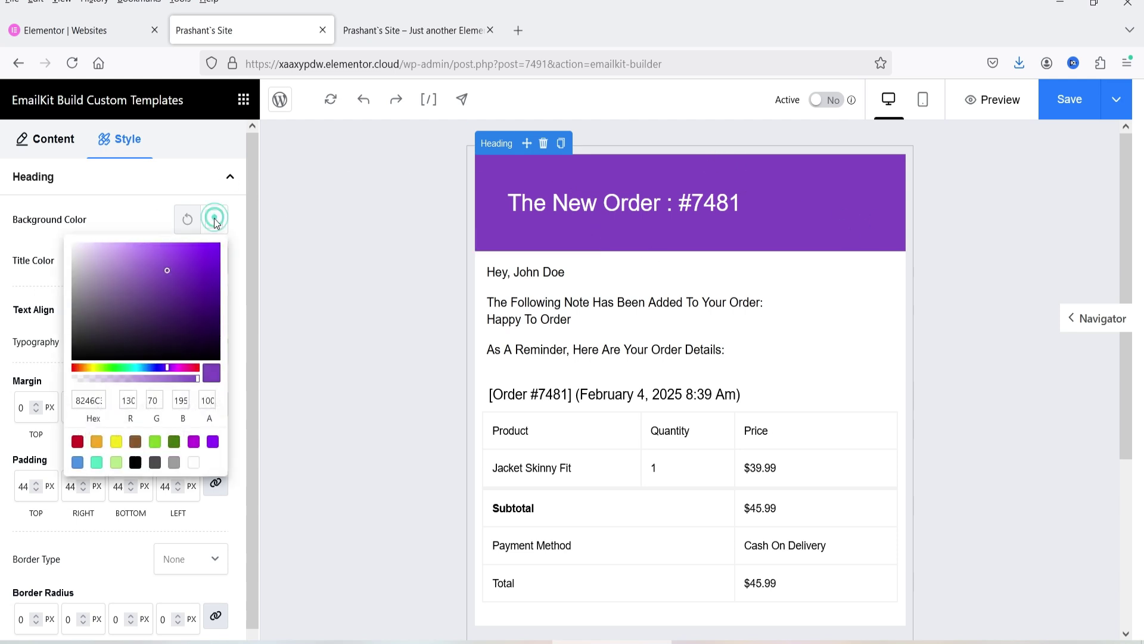
{"action": "left_click_drag", "start_coordinate": [164, 263], "coordinate": [209, 284]}
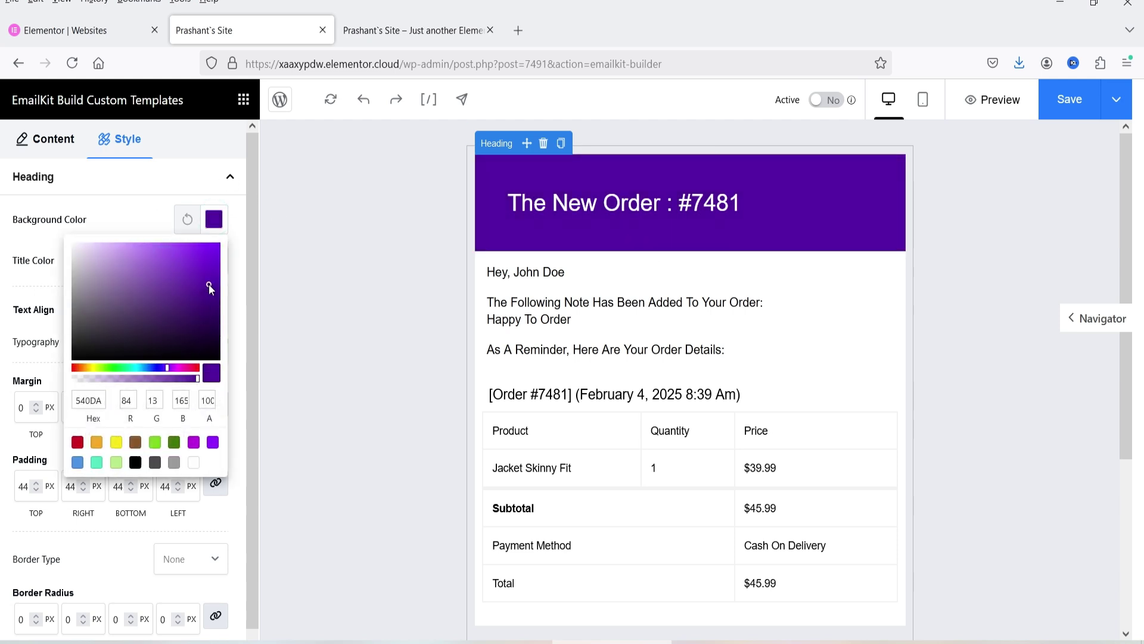
{"action": "left_click", "coordinate": [400, 29]}
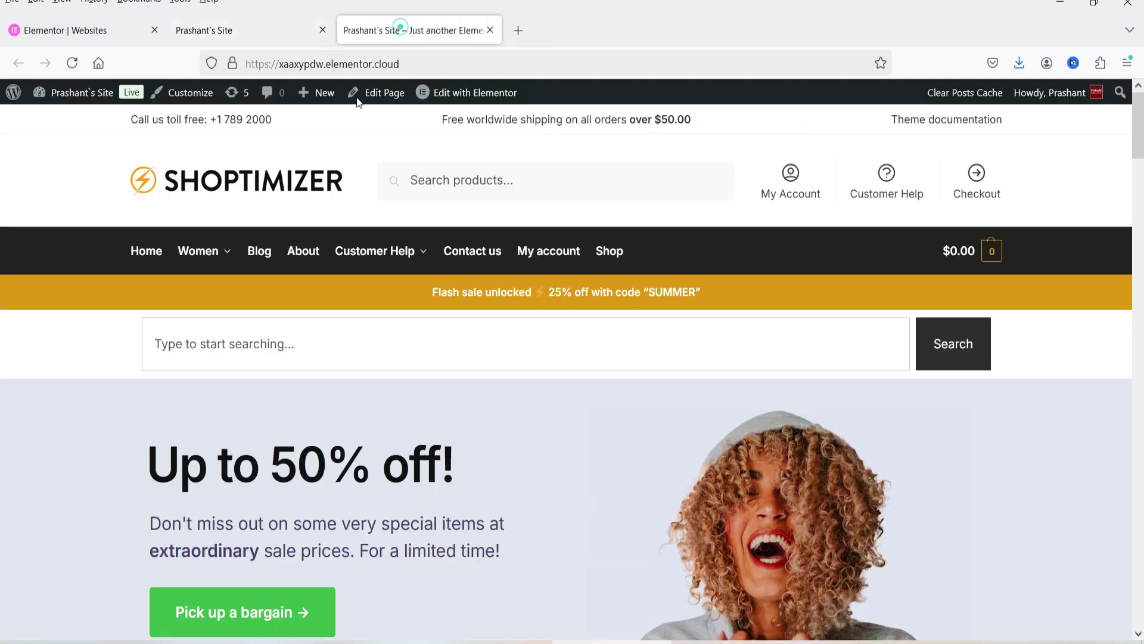
{"action": "left_click", "coordinate": [238, 24]}
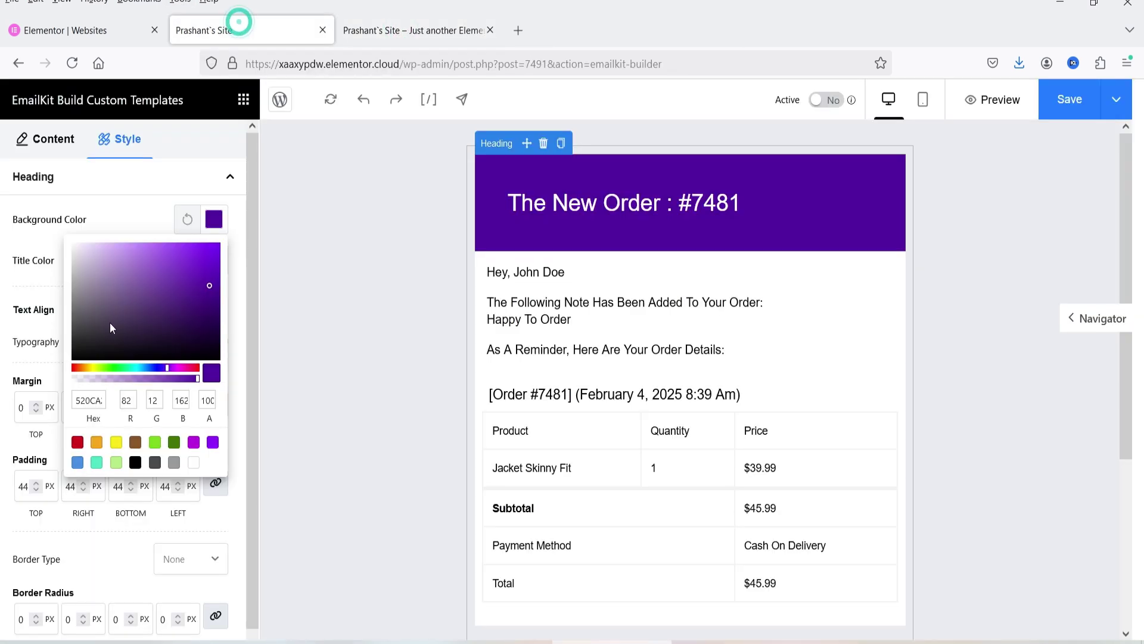
{"action": "left_click", "coordinate": [96, 441]}
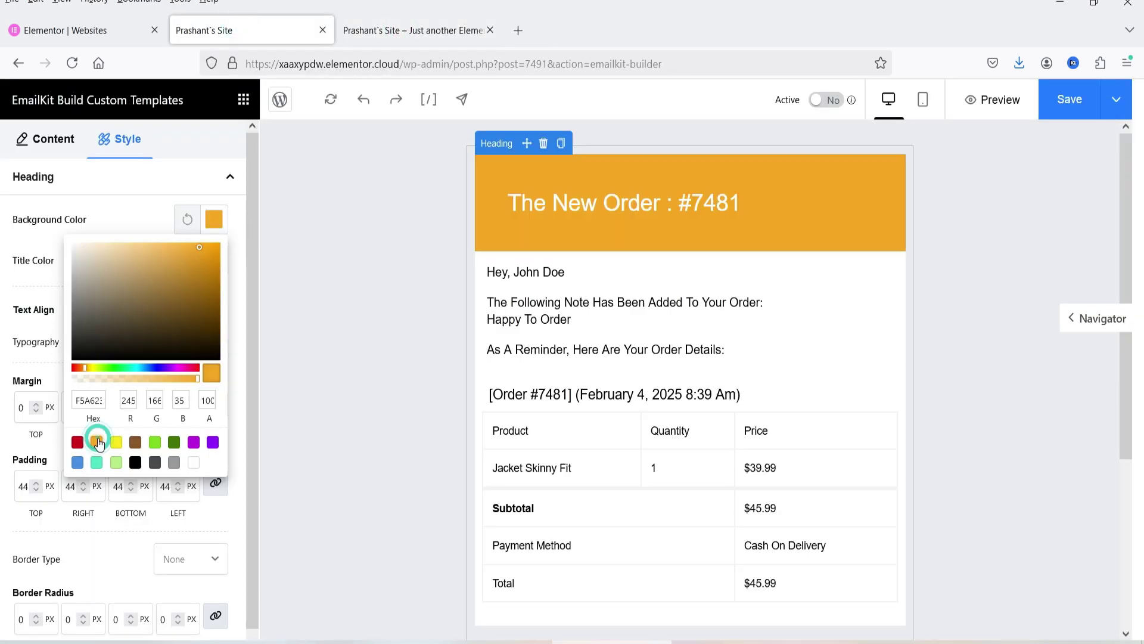
{"action": "left_click", "coordinate": [118, 217]}
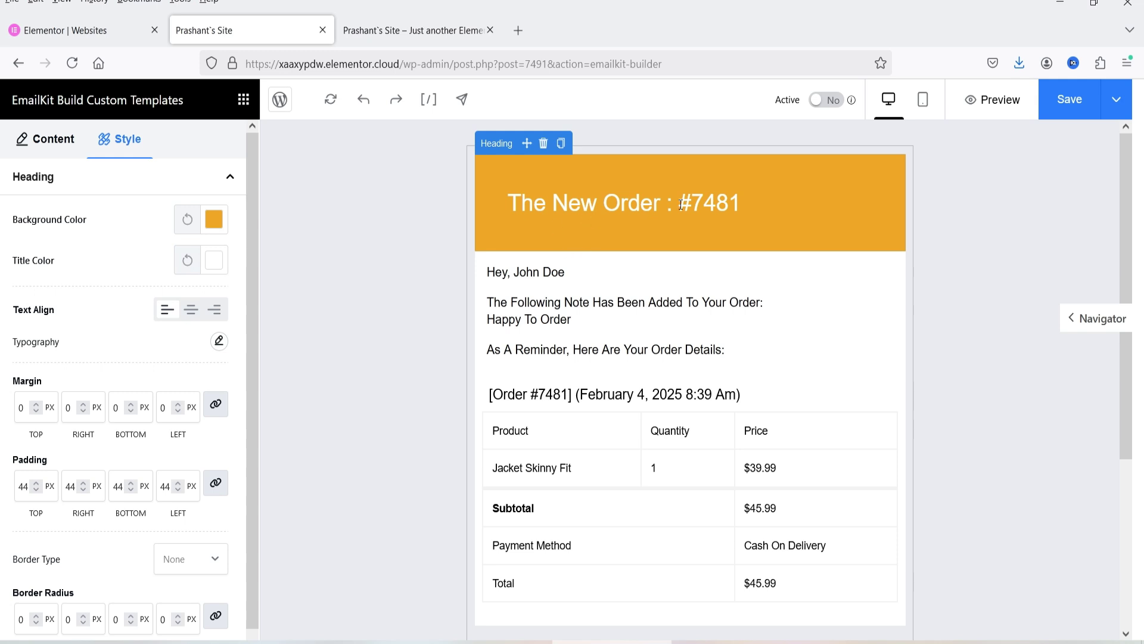
Try the left, centre and right alignments for the heading text, look over its typography options, and return to left alignment
{"action": "left_click", "coordinate": [164, 311]}
{"action": "left_click", "coordinate": [187, 310]}
{"action": "left_click", "coordinate": [215, 310]}
{"action": "left_click", "coordinate": [191, 309]}
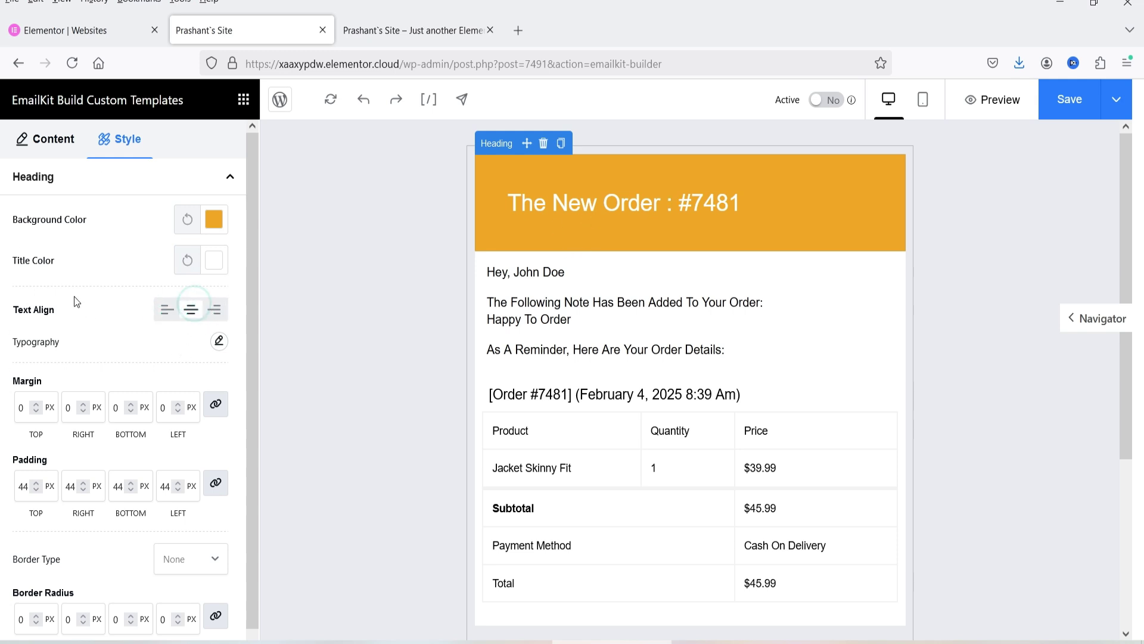
{"action": "scroll", "coordinate": [74, 298], "scroll_direction": "down", "scroll_amount": 1}
{"action": "left_click", "coordinate": [219, 302]}
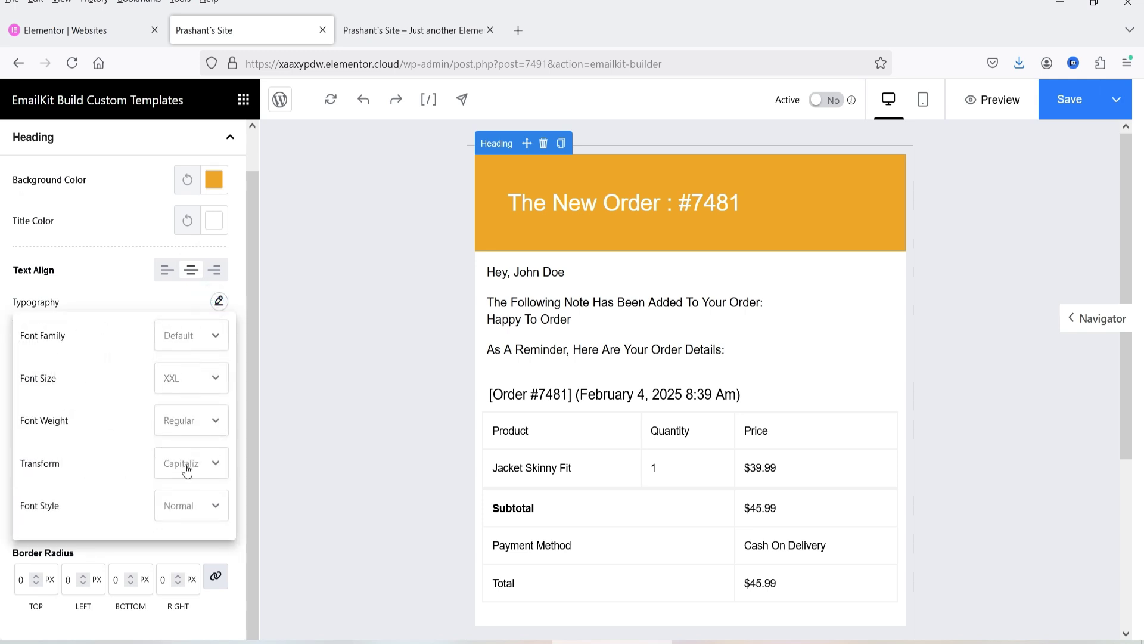
{"action": "left_click", "coordinate": [202, 342]}
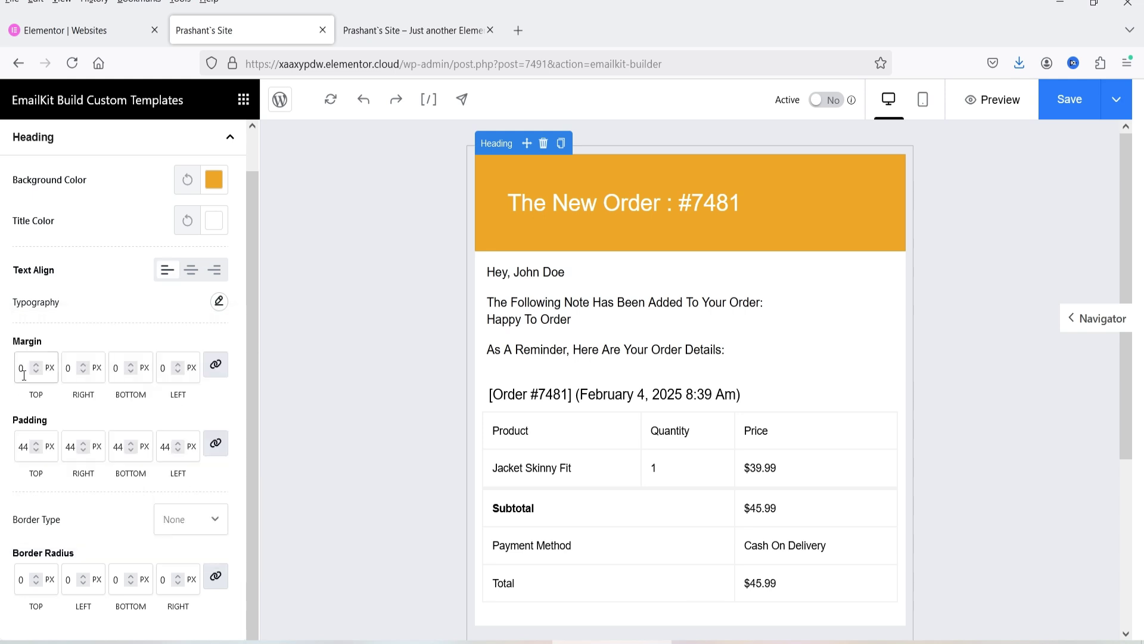
Set the heading's padding to 30 px and its border radius to 10 px on all sides
{"action": "left_click", "coordinate": [18, 451]}
{"action": "double_click", "coordinate": [23, 448]}
{"action": "type", "text": "20"}
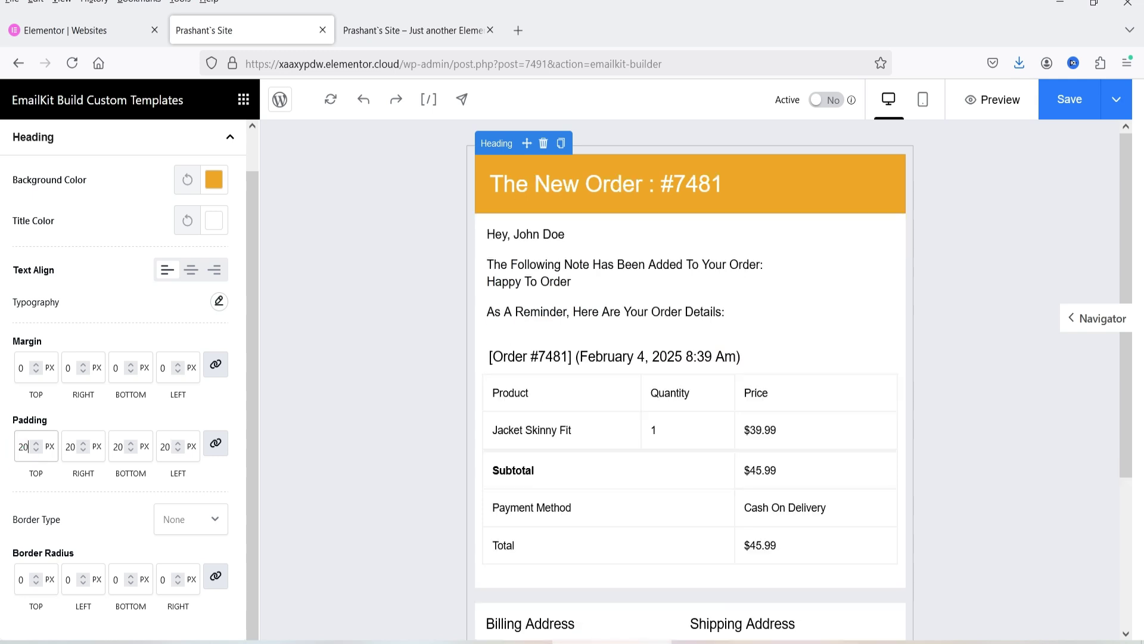
{"action": "double_click", "coordinate": [22, 447]}
{"action": "type", "text": "30"}
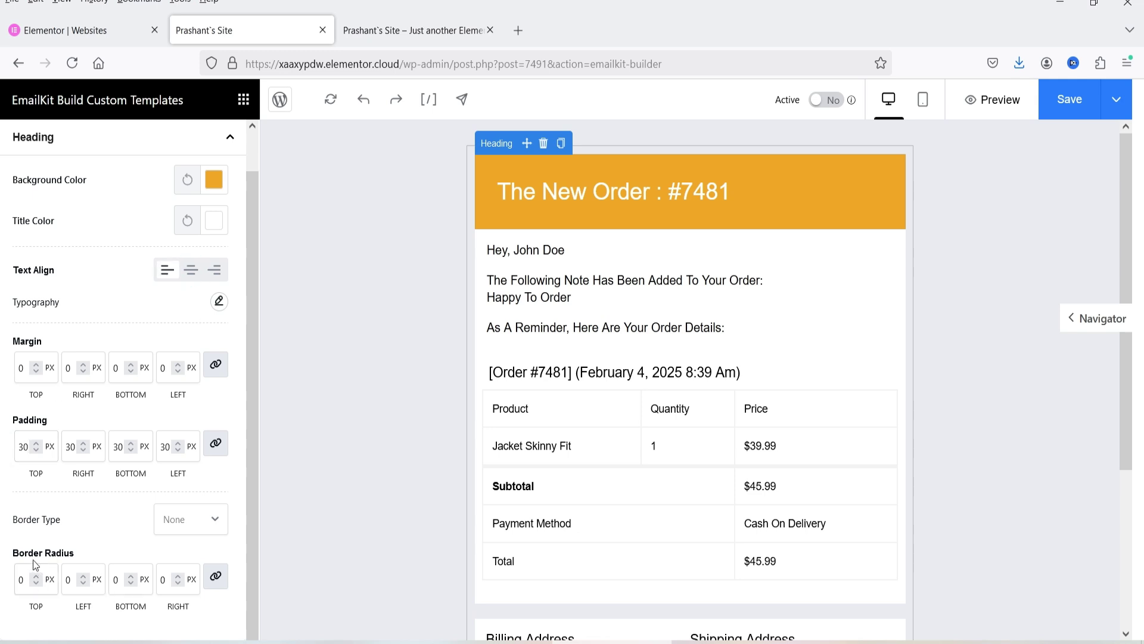
{"action": "double_click", "coordinate": [23, 581]}
{"action": "type", "text": "10"}
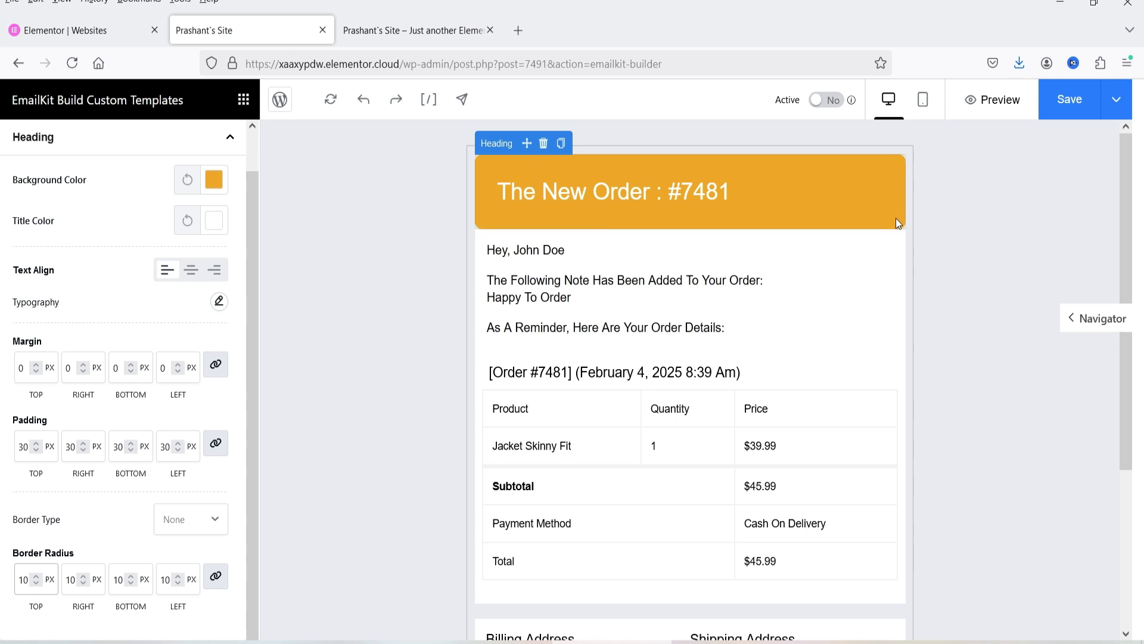
Examine the Customer Note block's greeting, body and footer text, including the [billing_name] and [customer_note] shortcodes
{"action": "scroll", "coordinate": [107, 158], "scroll_direction": "up", "scroll_amount": 1}
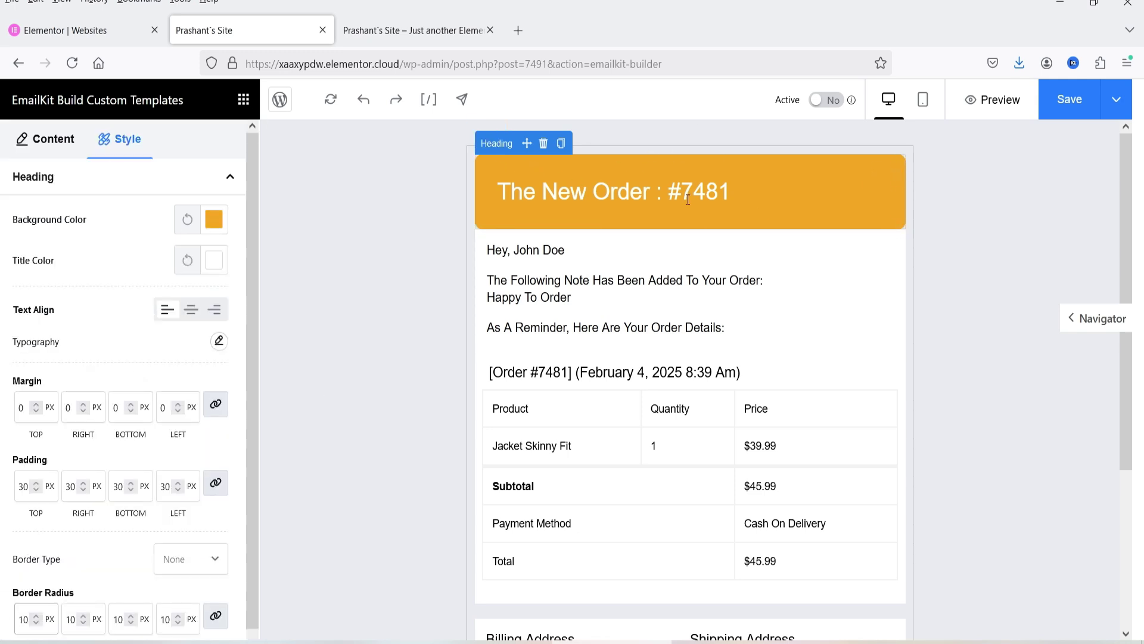
{"action": "left_click", "coordinate": [42, 150]}
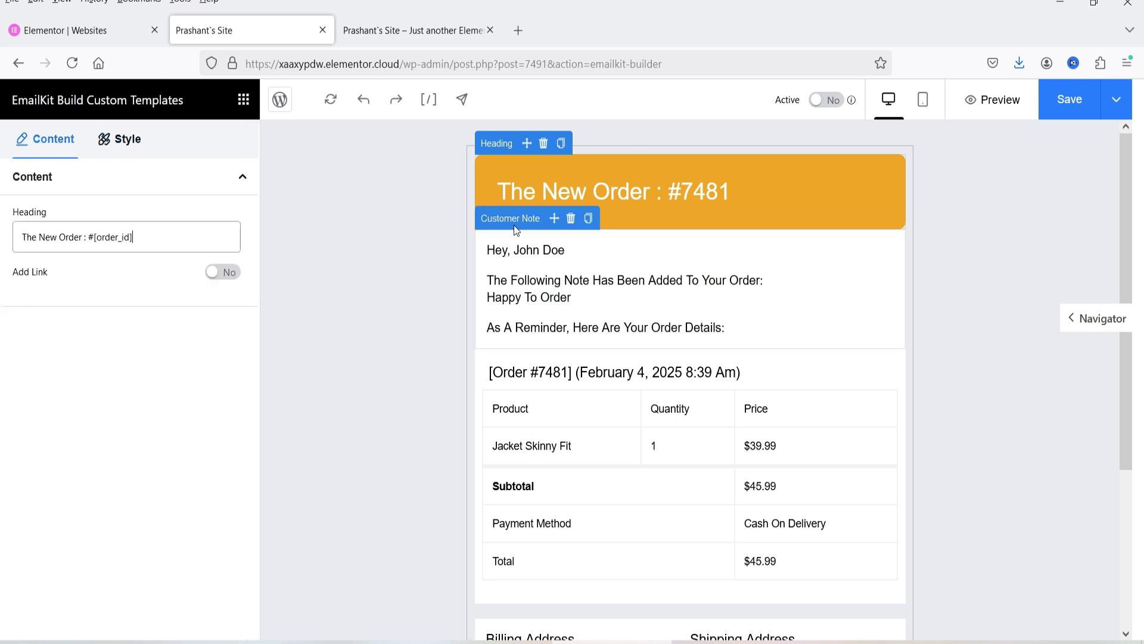
{"action": "left_click", "coordinate": [515, 224]}
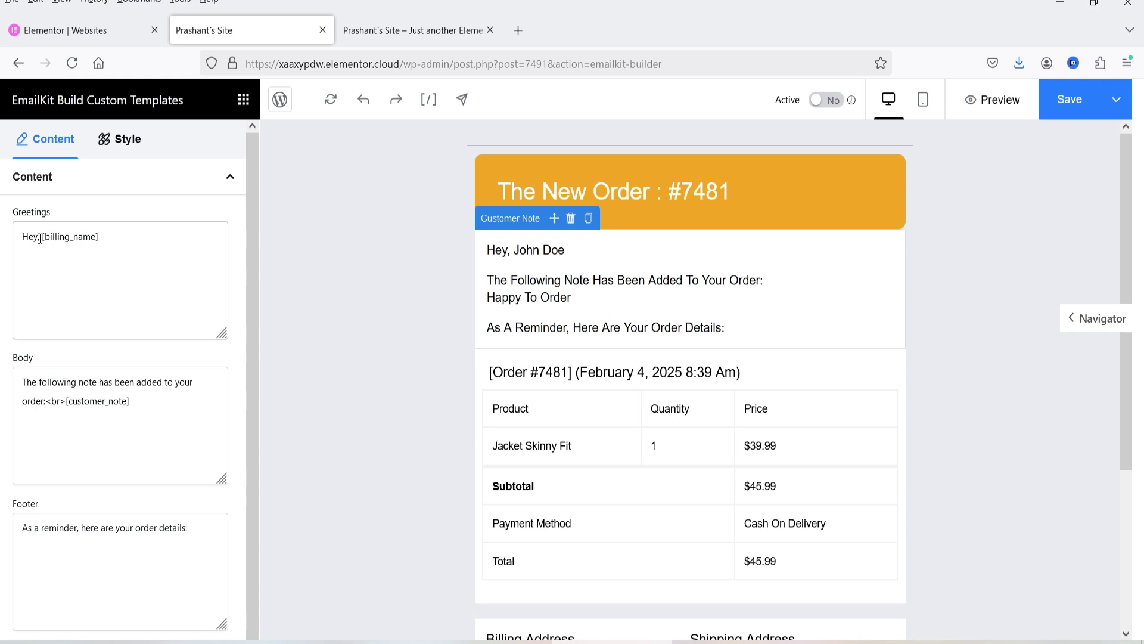
{"action": "left_click_drag", "start_coordinate": [122, 236], "coordinate": [45, 236]}
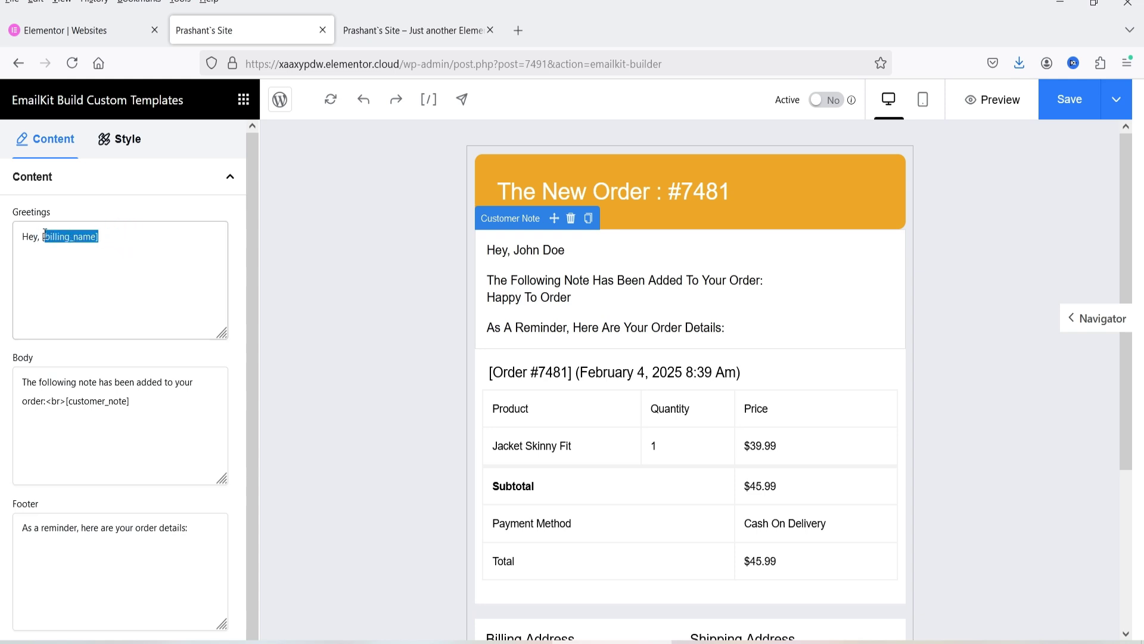
{"action": "left_click", "coordinate": [154, 236]}
{"action": "left_click_drag", "start_coordinate": [115, 239], "coordinate": [44, 239]}
{"action": "left_click", "coordinate": [143, 241]}
{"action": "left_click_drag", "start_coordinate": [113, 238], "coordinate": [40, 239]}
{"action": "left_click", "coordinate": [112, 244]}
{"action": "left_click", "coordinate": [55, 383]}
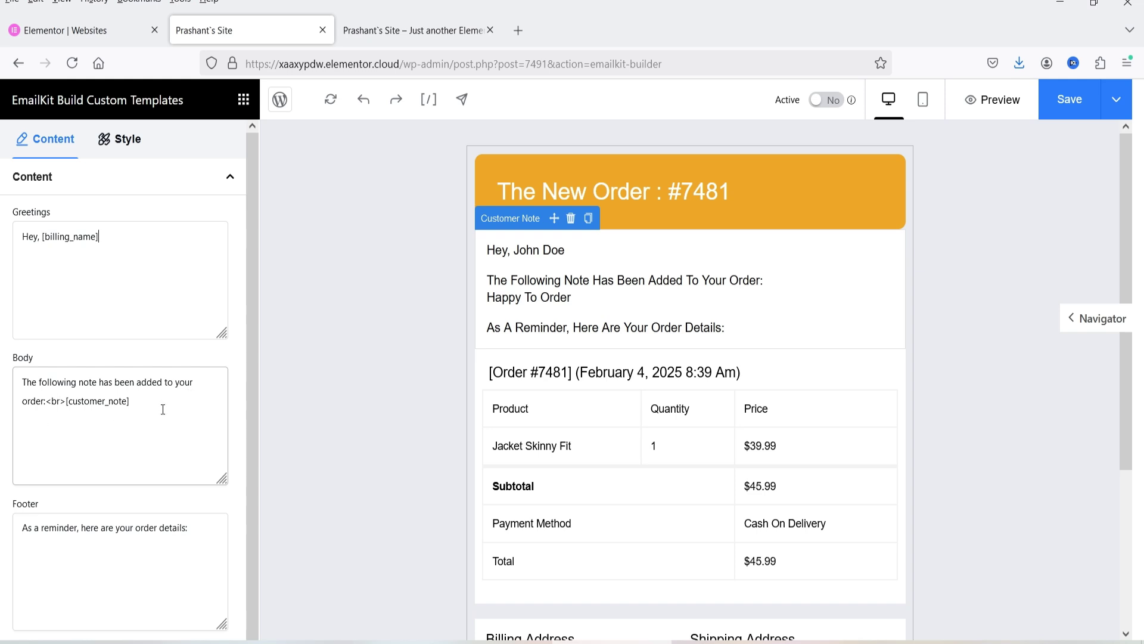
{"action": "left_click_drag", "start_coordinate": [67, 401], "coordinate": [130, 401]}
{"action": "left_click", "coordinate": [142, 424]}
{"action": "scroll", "coordinate": [149, 471], "scroll_direction": "down", "scroll_amount": 1}
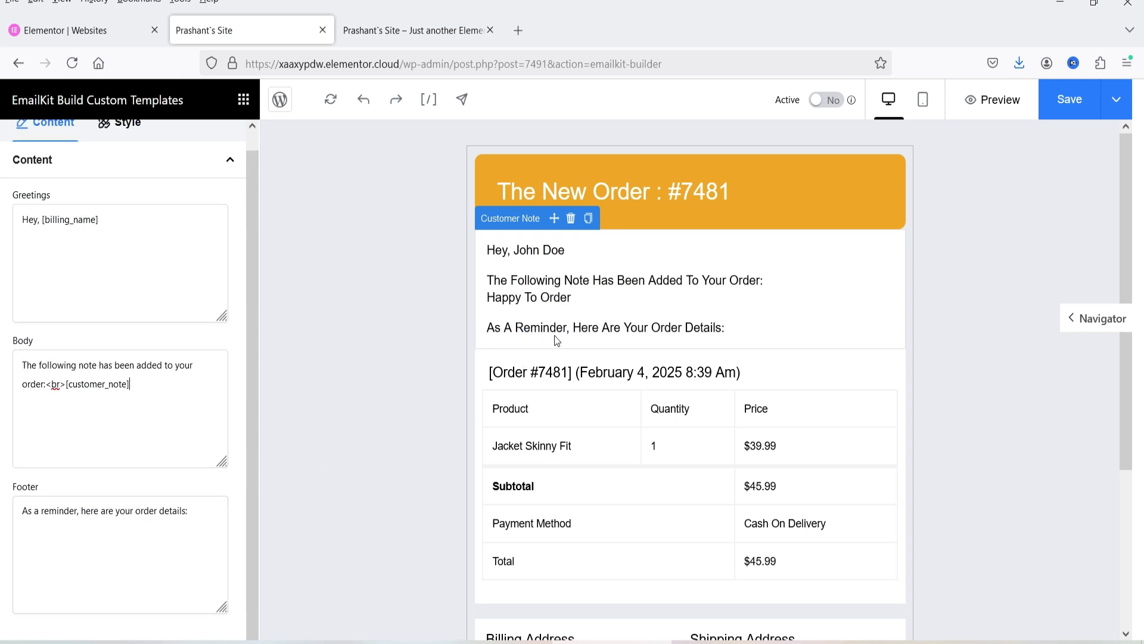
Set the Customer Note block's background colour to pale pink (F5EAEA) and its border radius to 10 px on all sides
{"action": "left_click", "coordinate": [122, 137]}
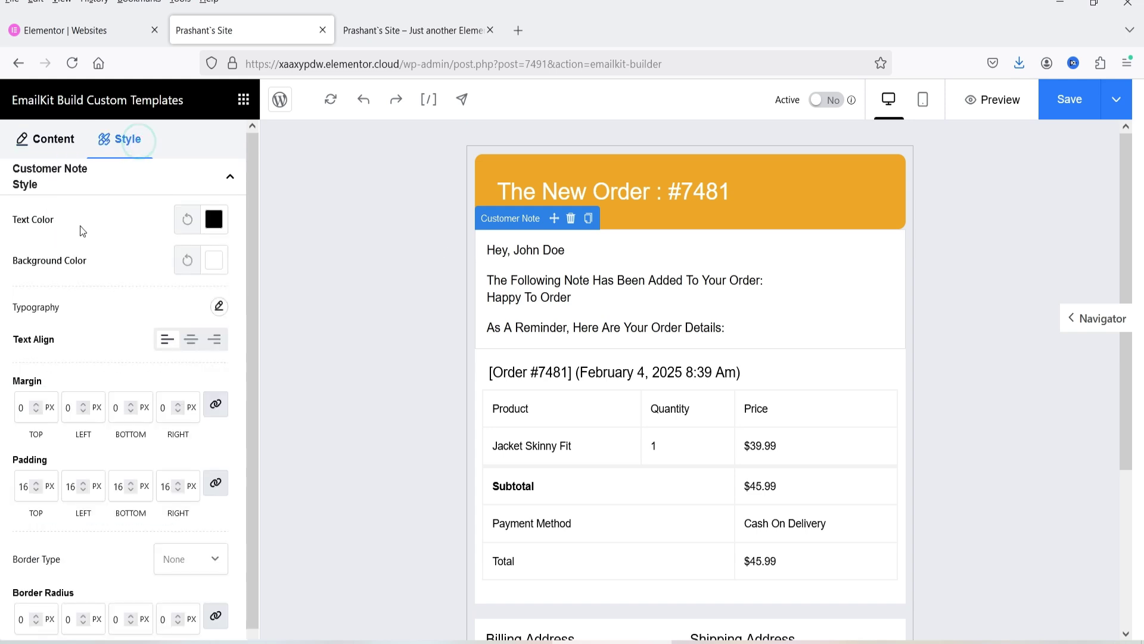
{"action": "left_click", "coordinate": [214, 259]}
{"action": "left_click", "coordinate": [111, 299]}
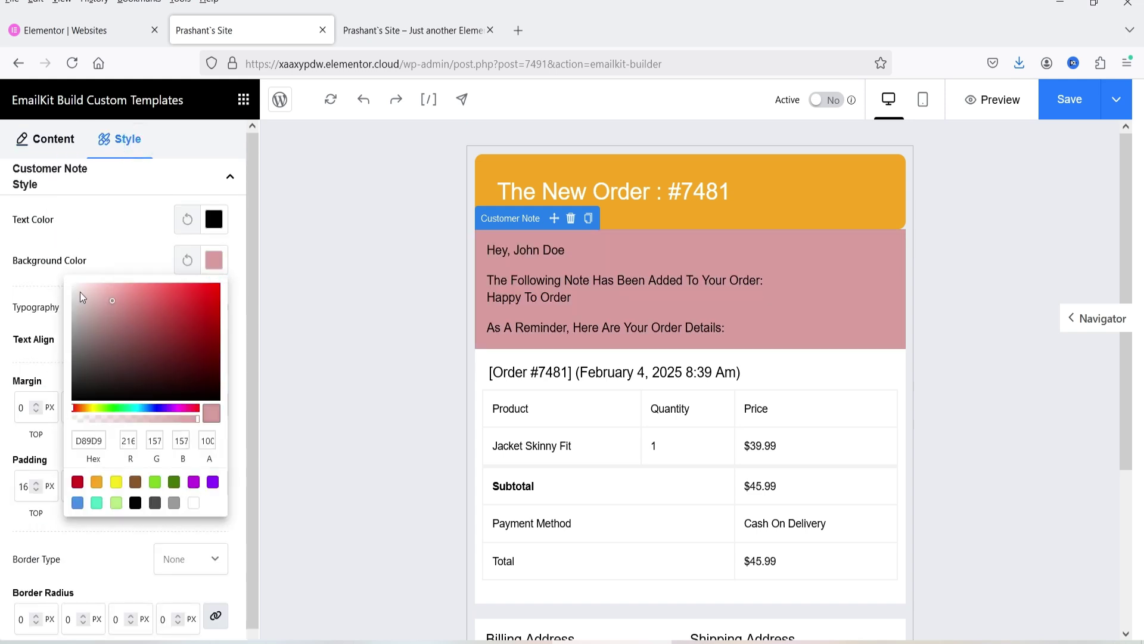
{"action": "left_click_drag", "start_coordinate": [74, 281], "coordinate": [79, 288]}
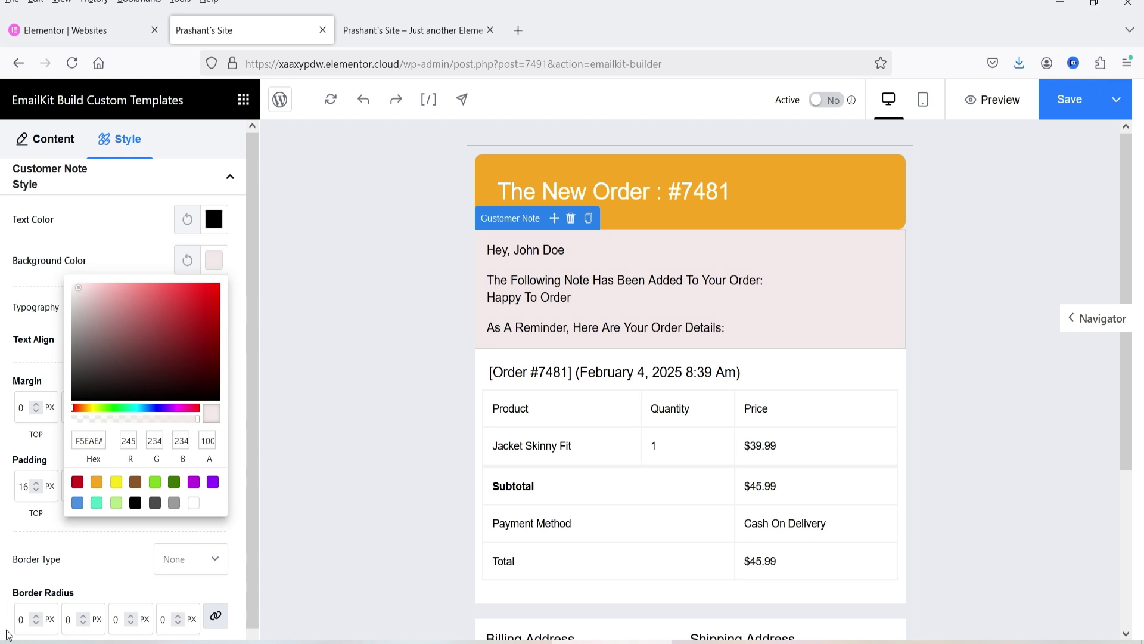
{"action": "left_click", "coordinate": [22, 620]}
{"action": "type", "text": "100"}
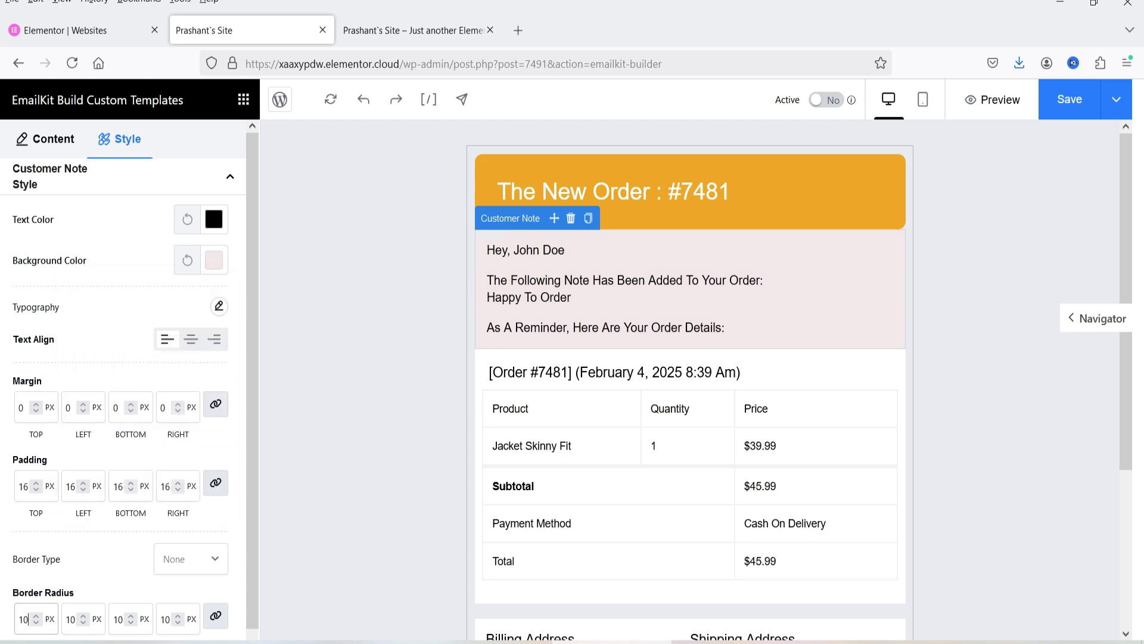
Give the Customer Note block a solid black border 1 px wide on all sides
{"action": "scroll", "coordinate": [216, 528], "scroll_direction": "down", "scroll_amount": 1}
{"action": "left_click", "coordinate": [215, 528]}
{"action": "left_click", "coordinate": [182, 361]}
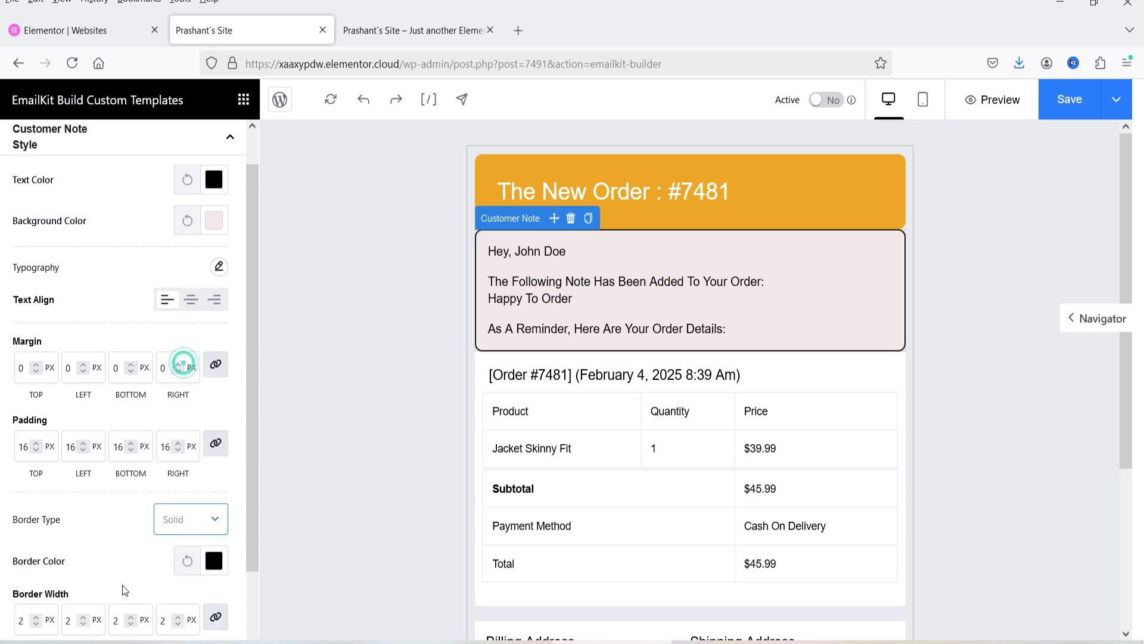
{"action": "scroll", "coordinate": [123, 576], "scroll_direction": "down", "scroll_amount": 2}
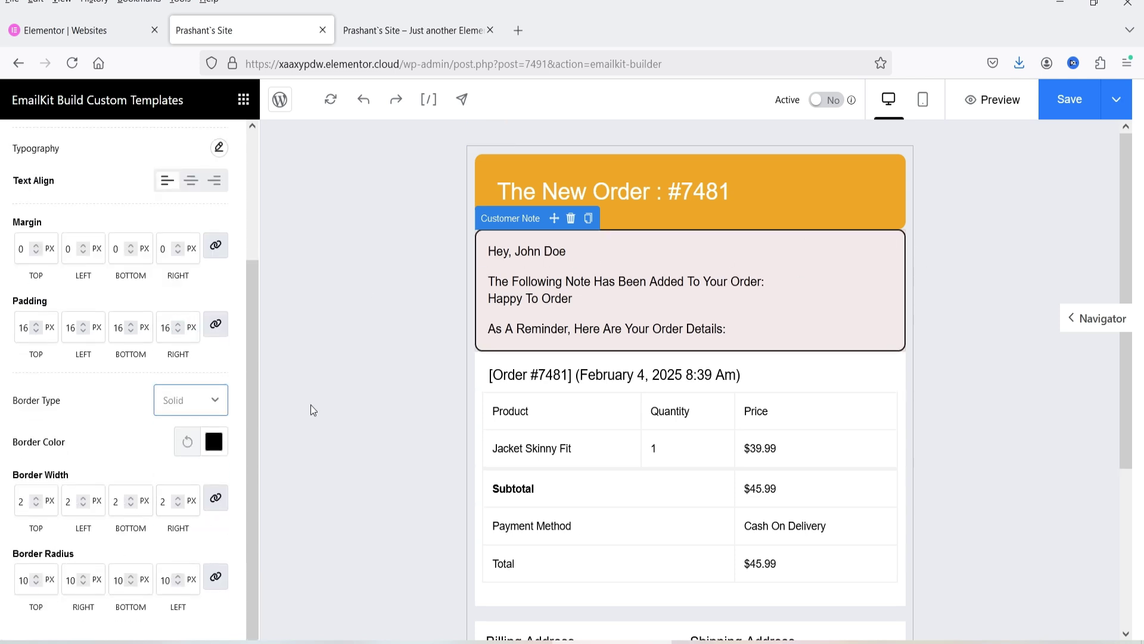
{"action": "left_click", "coordinate": [36, 505]}
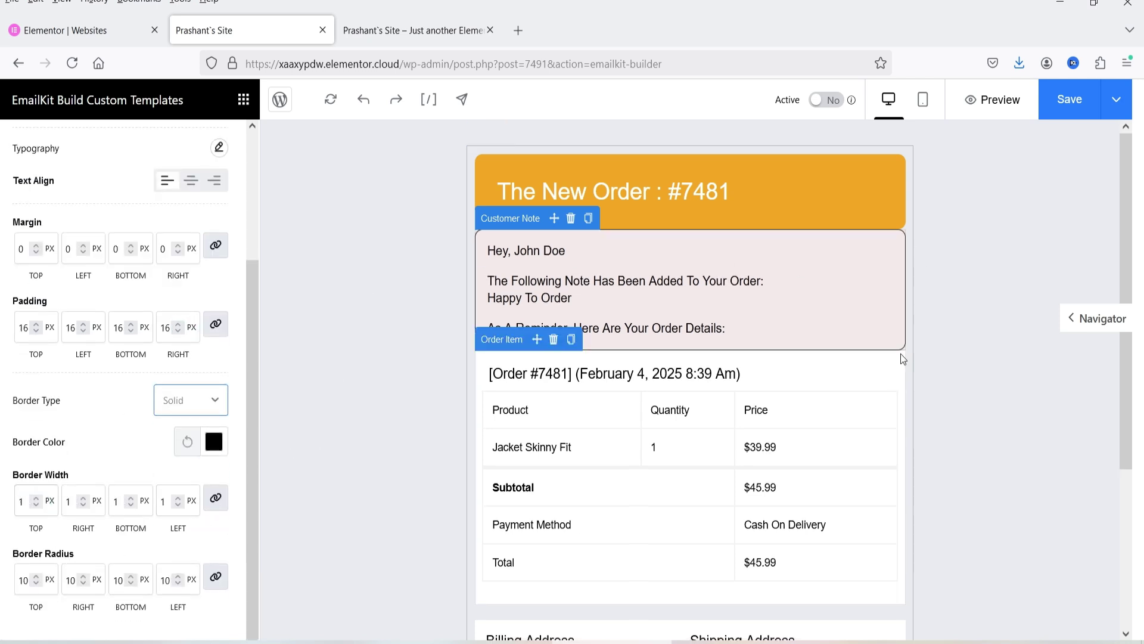
Try hiding the time and the date in the Order Item block's header and show both again
{"action": "left_click", "coordinate": [501, 343]}
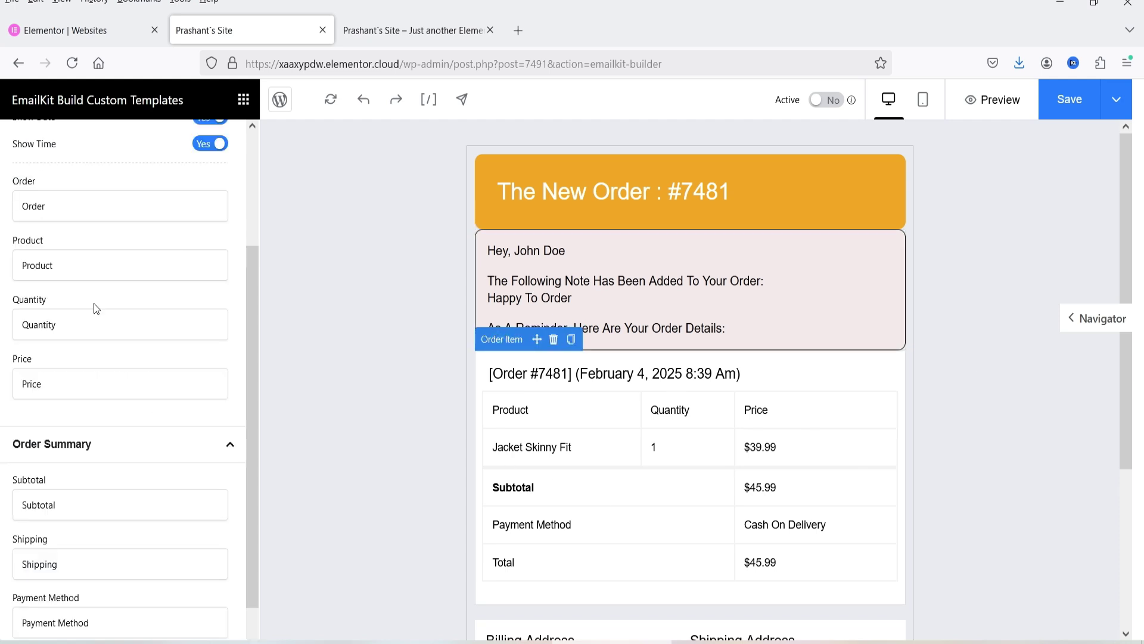
{"action": "scroll", "coordinate": [134, 411], "scroll_direction": "up", "scroll_amount": 3}
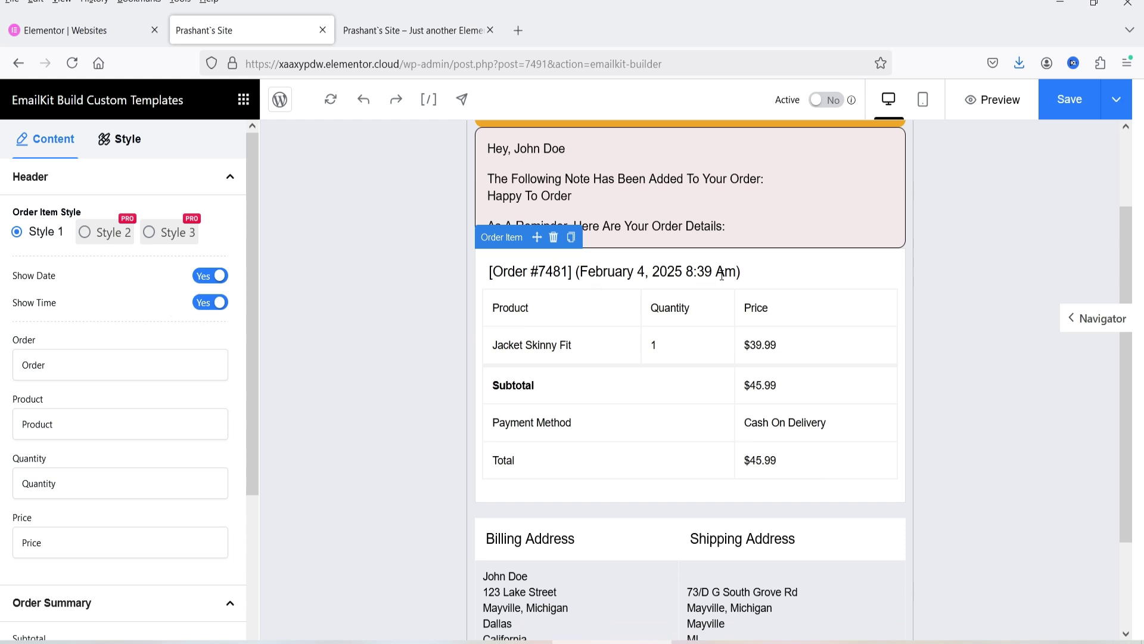
{"action": "left_click", "coordinate": [207, 303]}
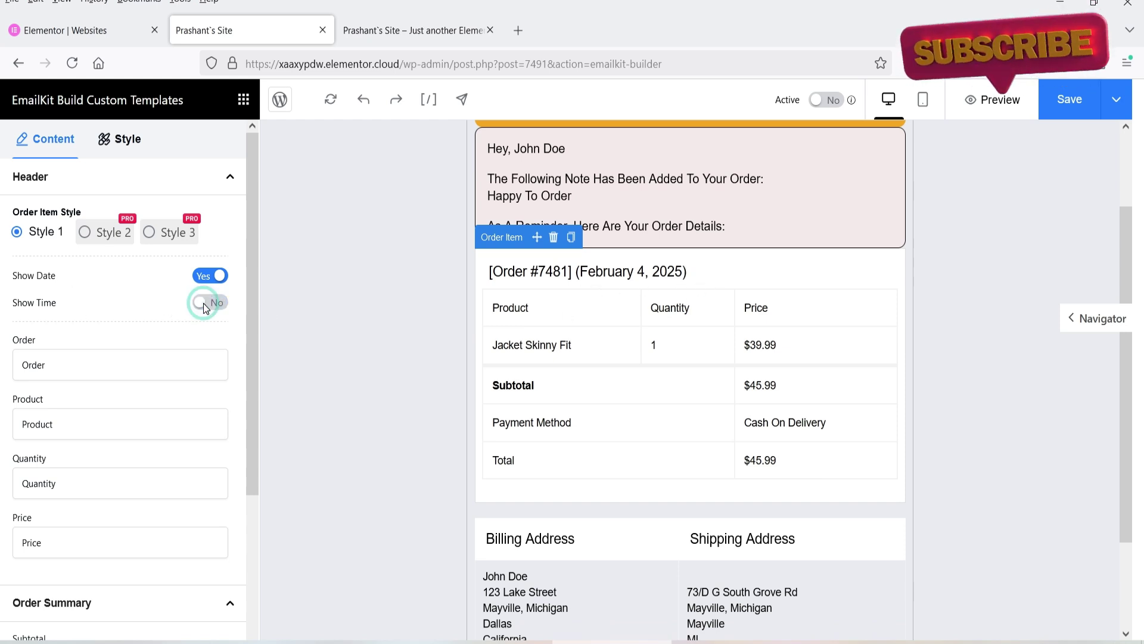
{"action": "left_click", "coordinate": [205, 303]}
{"action": "left_click", "coordinate": [201, 276]}
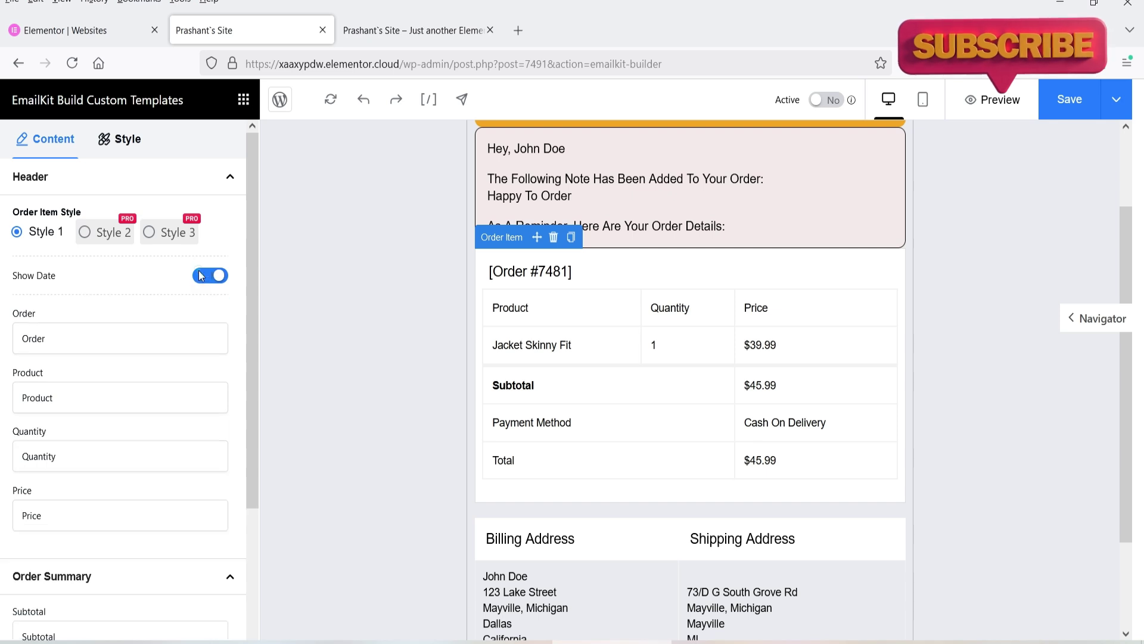
{"action": "left_click", "coordinate": [203, 276]}
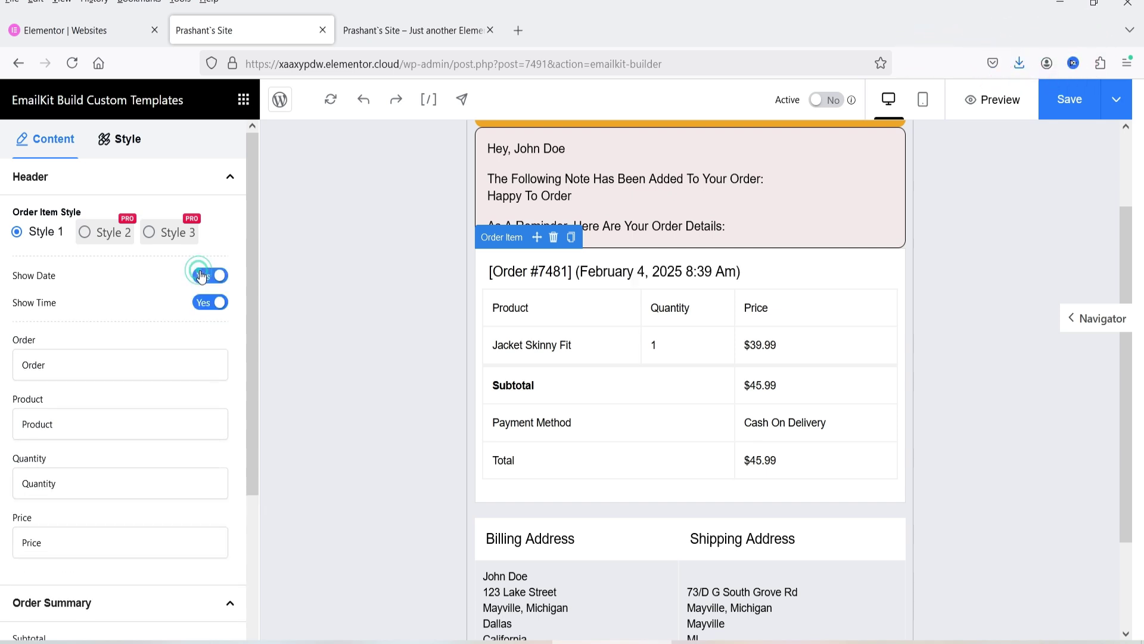
Look over the Order Item block's column and order summary labels, and set its wrapper background to light yellow
{"action": "scroll", "coordinate": [93, 257], "scroll_direction": "down", "scroll_amount": 3}
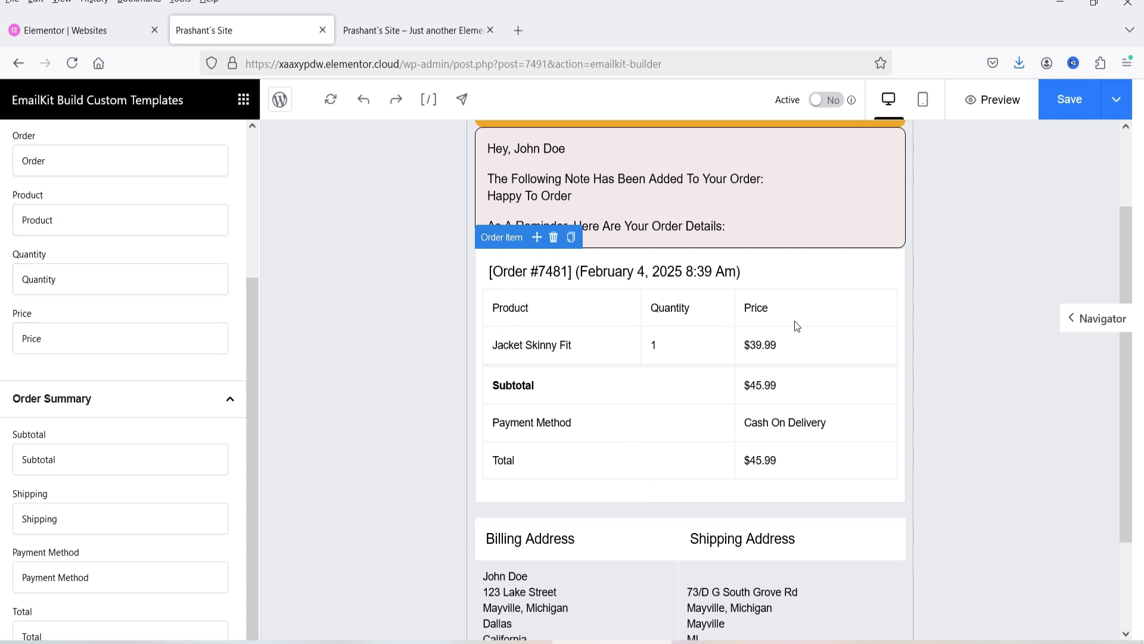
{"action": "scroll", "coordinate": [92, 373], "scroll_direction": "down", "scroll_amount": 1}
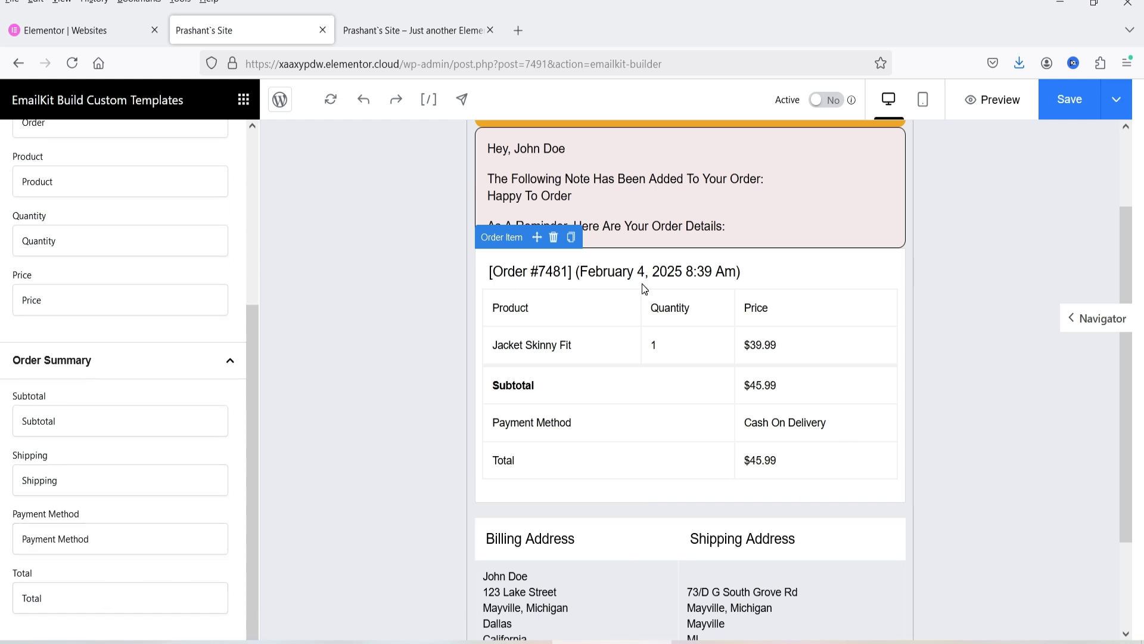
{"action": "scroll", "coordinate": [105, 281], "scroll_direction": "up", "scroll_amount": 6}
{"action": "left_click", "coordinate": [135, 140]}
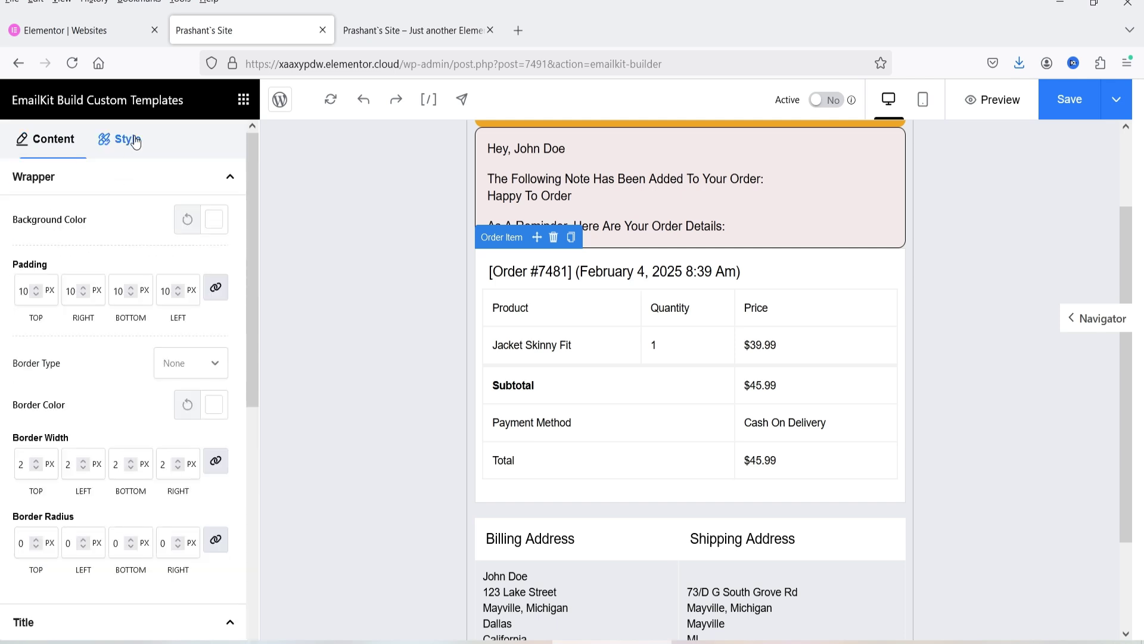
{"action": "left_click", "coordinate": [216, 219]}
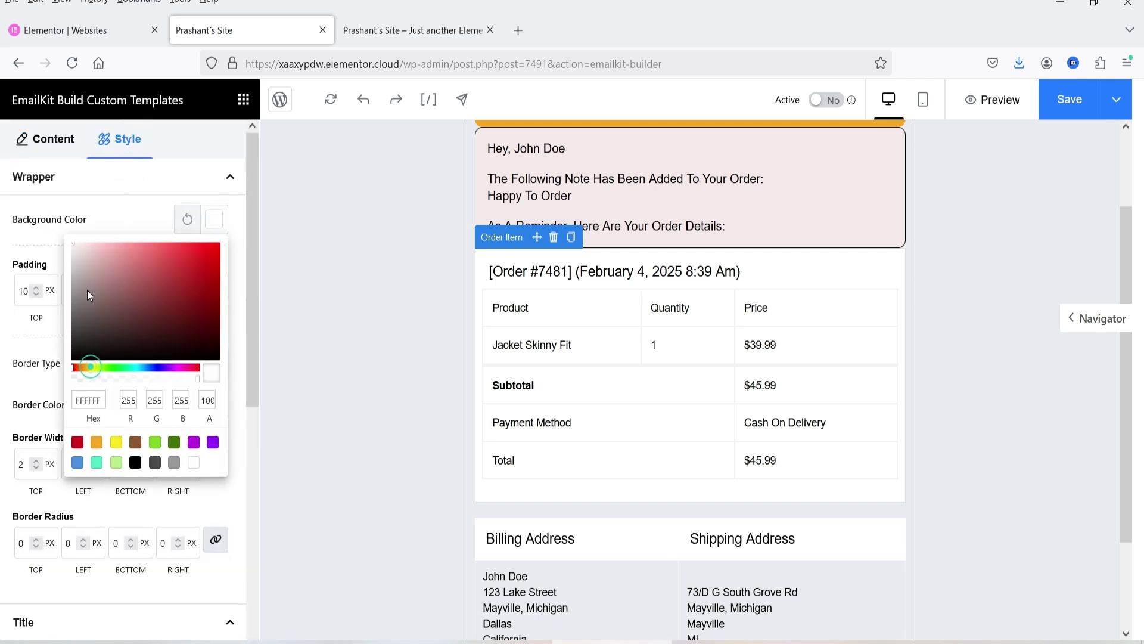
{"action": "left_click_drag", "start_coordinate": [75, 365], "coordinate": [91, 366]}
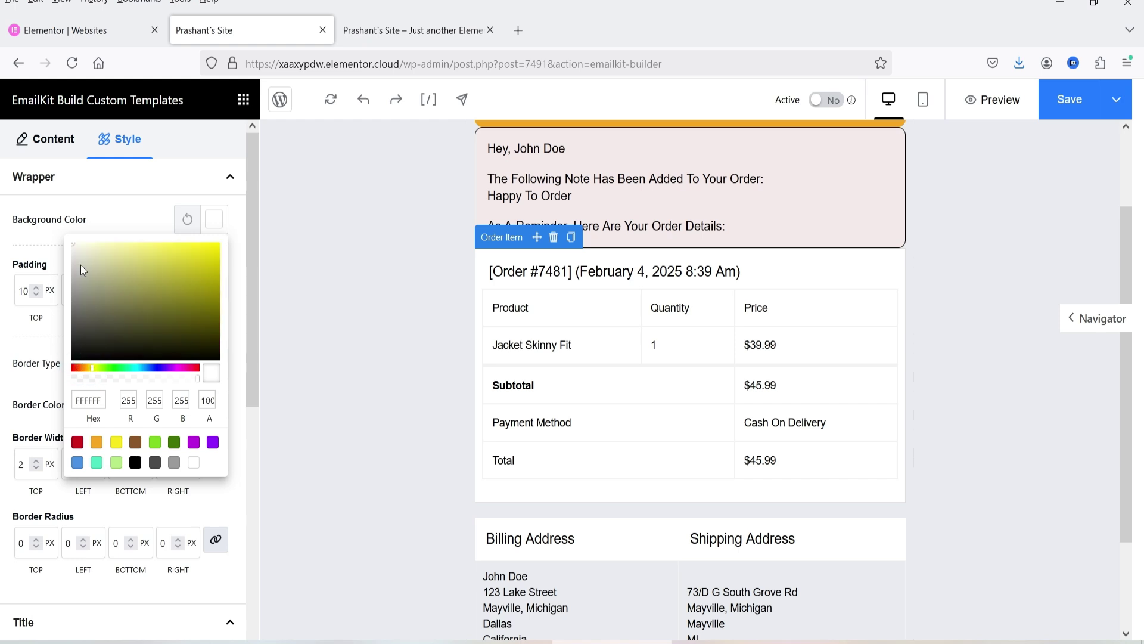
{"action": "left_click_drag", "start_coordinate": [77, 242], "coordinate": [142, 243]}
{"action": "left_click", "coordinate": [129, 216]}
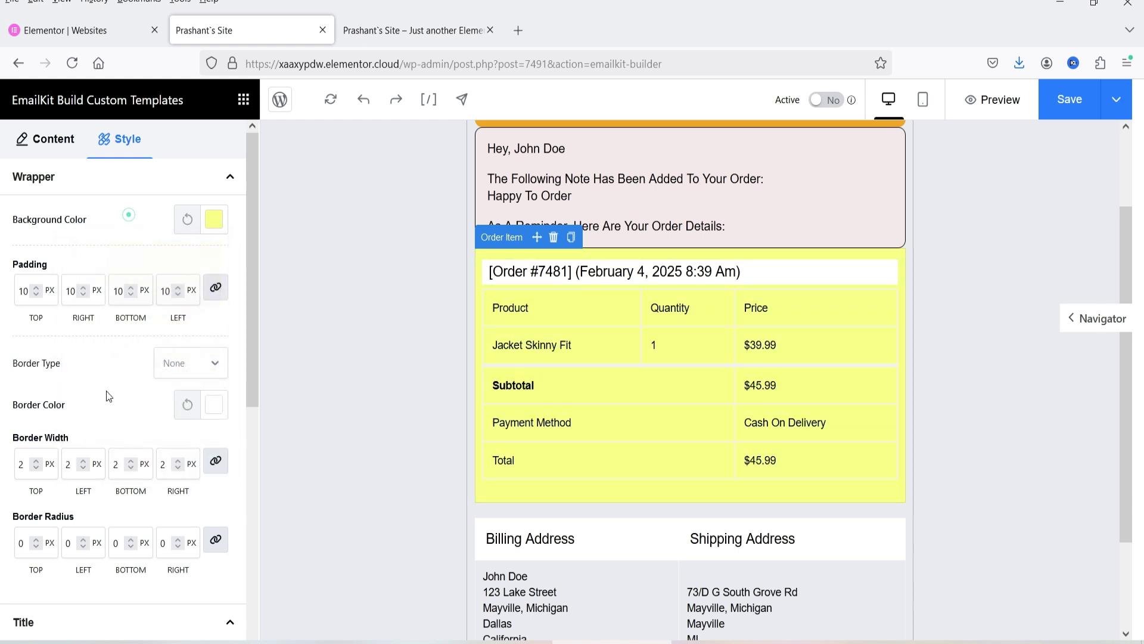
Give the Order Item wrapper a solid 1 px dark red border with 10 px radius, and make its title background transparent
{"action": "scroll", "coordinate": [106, 399], "scroll_direction": "down", "scroll_amount": 2}
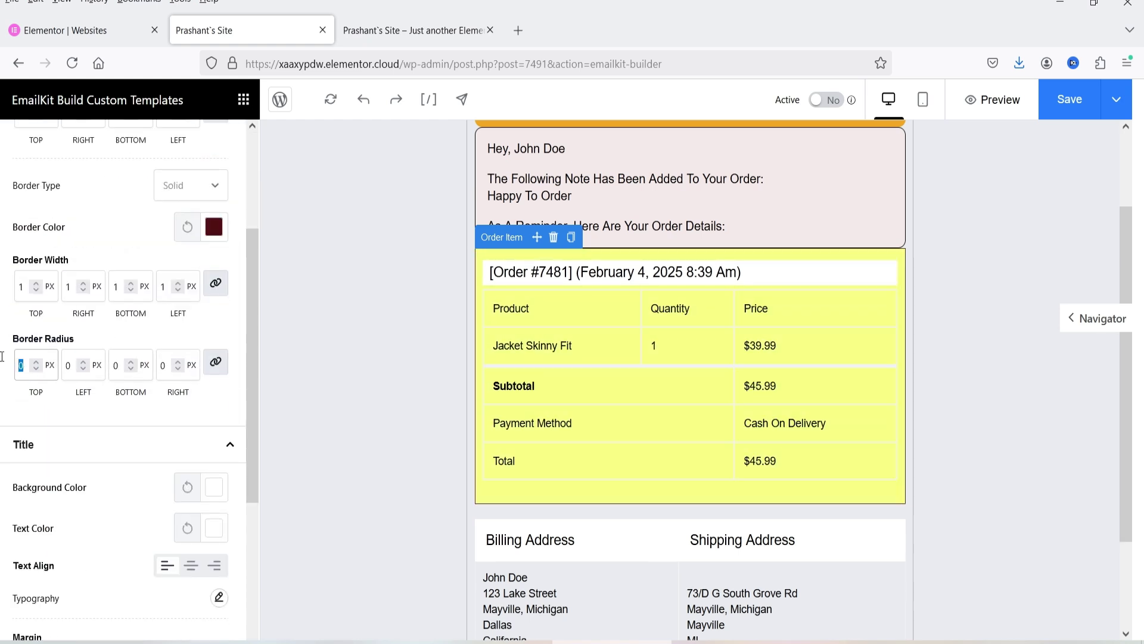
{"action": "left_click", "coordinate": [22, 365]}
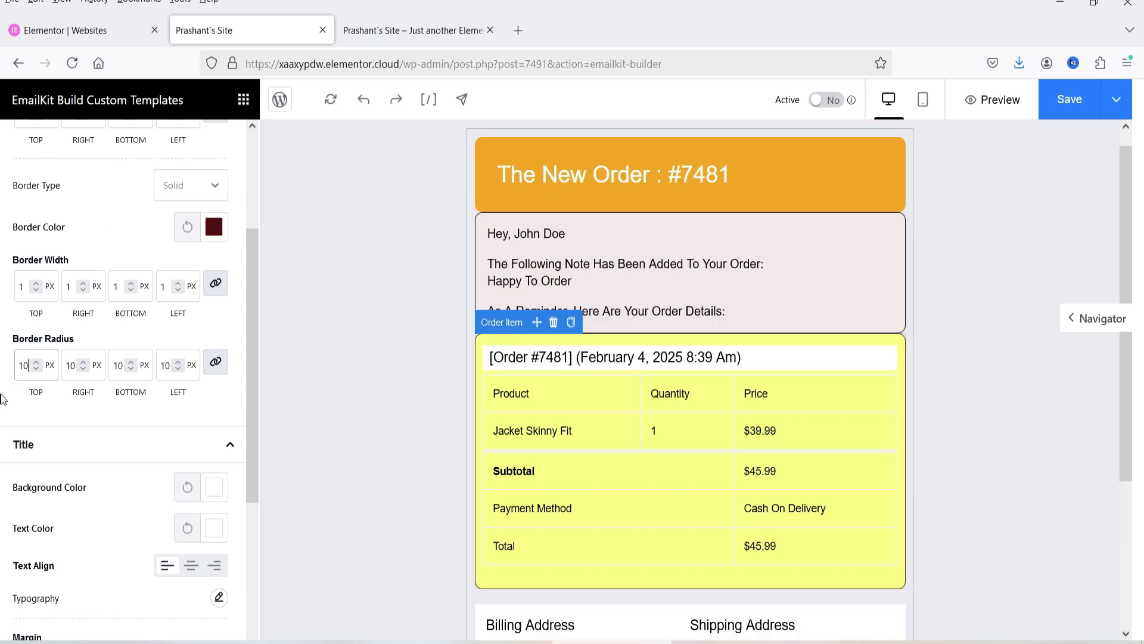
{"action": "scroll", "coordinate": [175, 395], "scroll_direction": "down", "scroll_amount": 5}
{"action": "scroll", "coordinate": [516, 245], "scroll_direction": "down", "scroll_amount": 3}
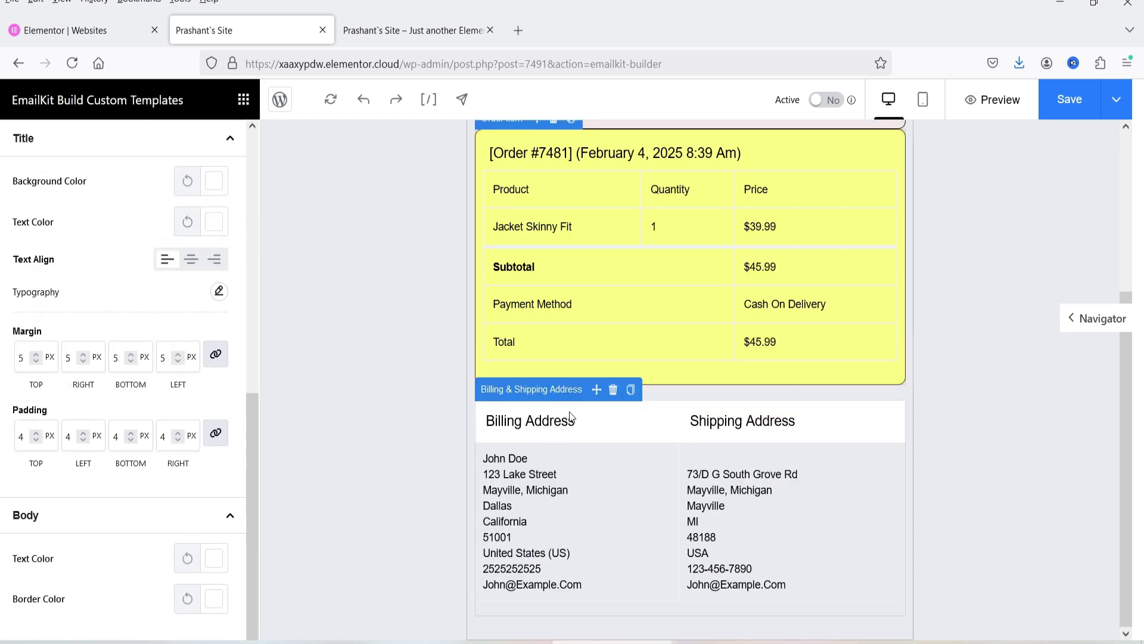
Give the Billing & Shipping Address wrapper a light pink background and a solid black 1 px border with 10 px radius
{"action": "left_click", "coordinate": [522, 398]}
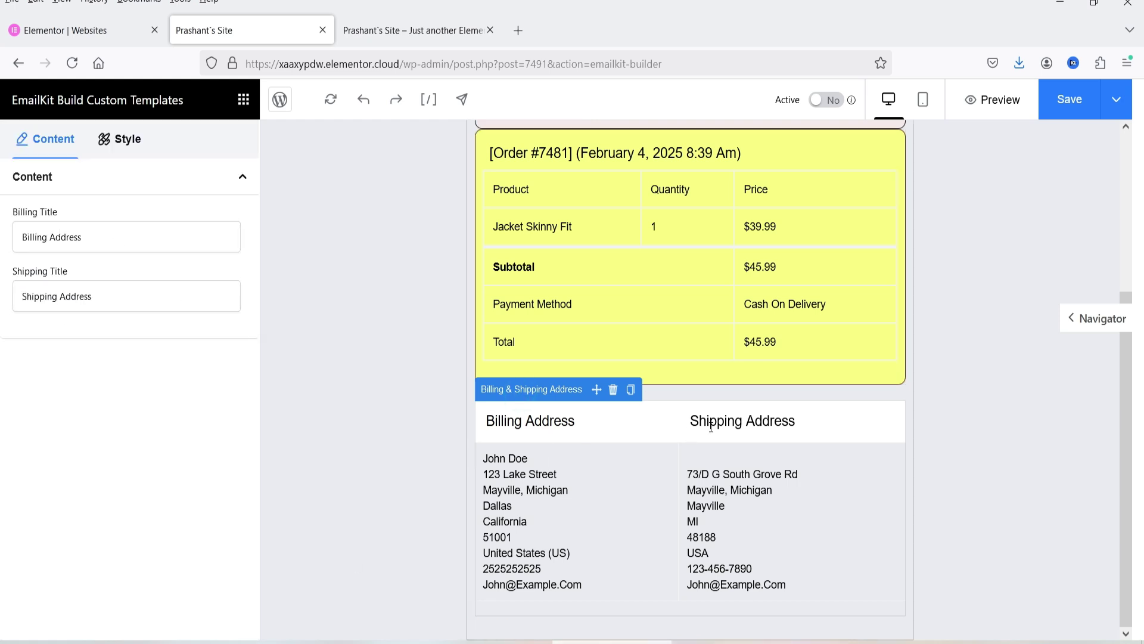
{"action": "left_click", "coordinate": [120, 138]}
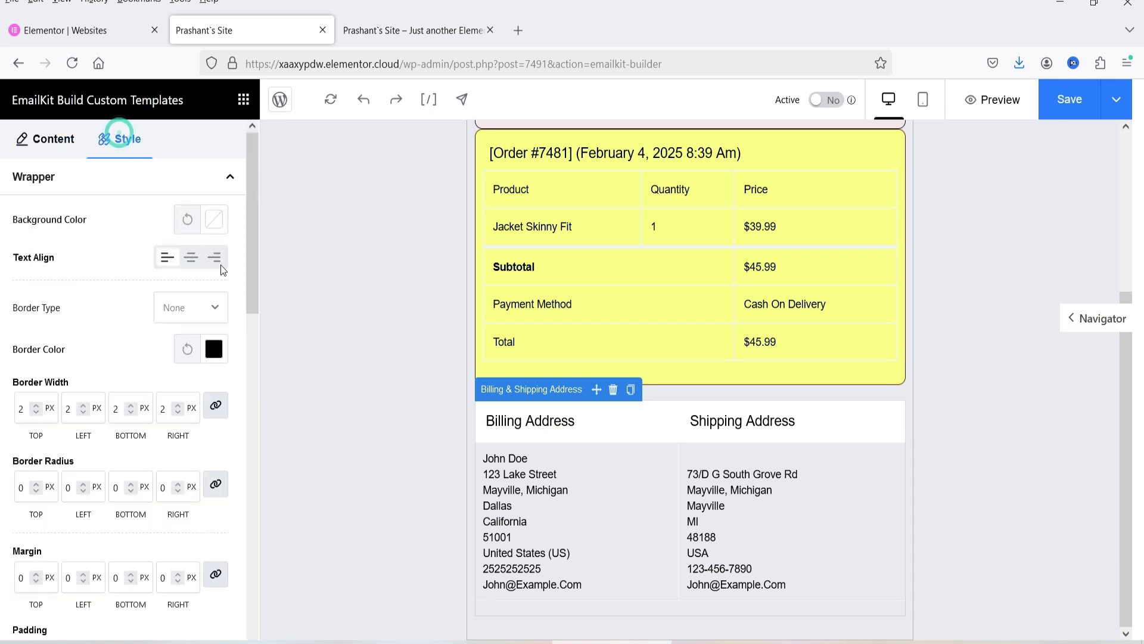
{"action": "left_click", "coordinate": [214, 219]}
{"action": "left_click", "coordinate": [139, 262]}
{"action": "scroll", "coordinate": [95, 246], "scroll_direction": "down", "scroll_amount": 2}
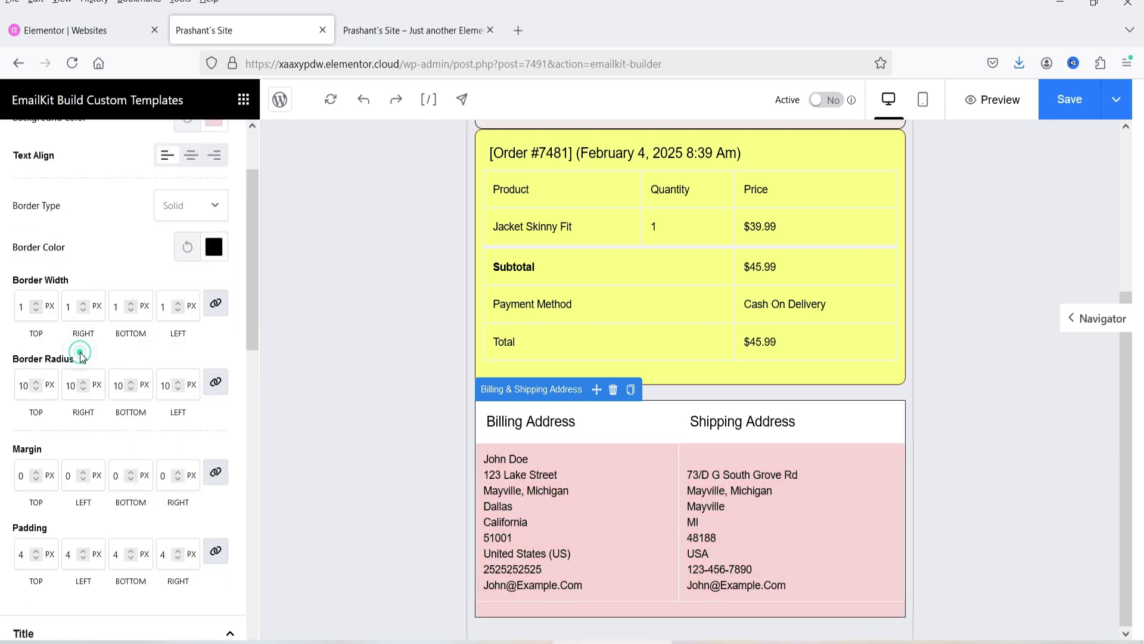
Make the title background of the Billing & Shipping Address block fully transparent
{"action": "scroll", "coordinate": [192, 338], "scroll_direction": "down", "scroll_amount": 5}
{"action": "left_click", "coordinate": [215, 370]}
{"action": "left_click_drag", "start_coordinate": [194, 529], "coordinate": [51, 531]}
{"action": "left_click", "coordinate": [173, 322]}
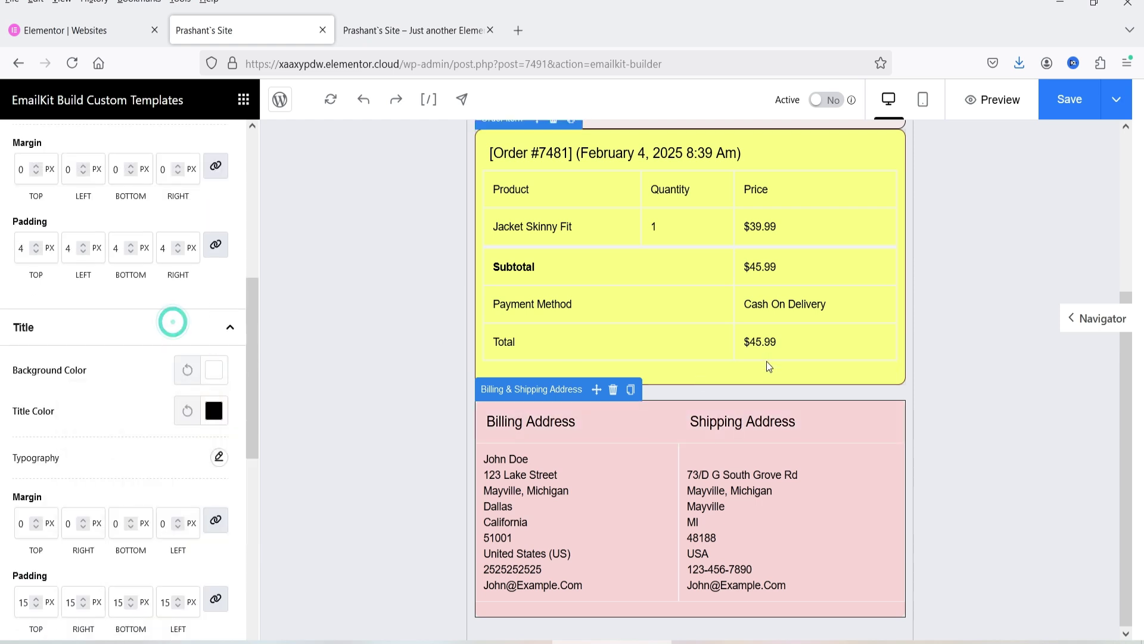
Review the whole styled email, save the template and return to the list of available elements
{"action": "scroll", "coordinate": [802, 387], "scroll_direction": "up", "scroll_amount": 3}
{"action": "scroll", "coordinate": [775, 350], "scroll_direction": "down", "scroll_amount": 3}
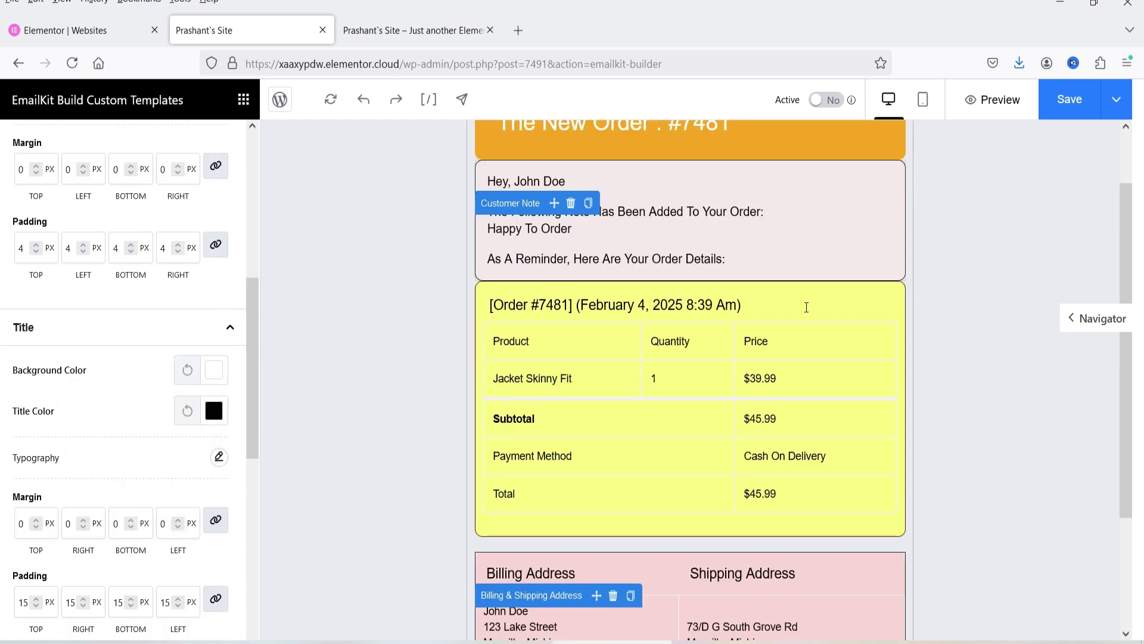
{"action": "scroll", "coordinate": [802, 319], "scroll_direction": "up", "scroll_amount": 3}
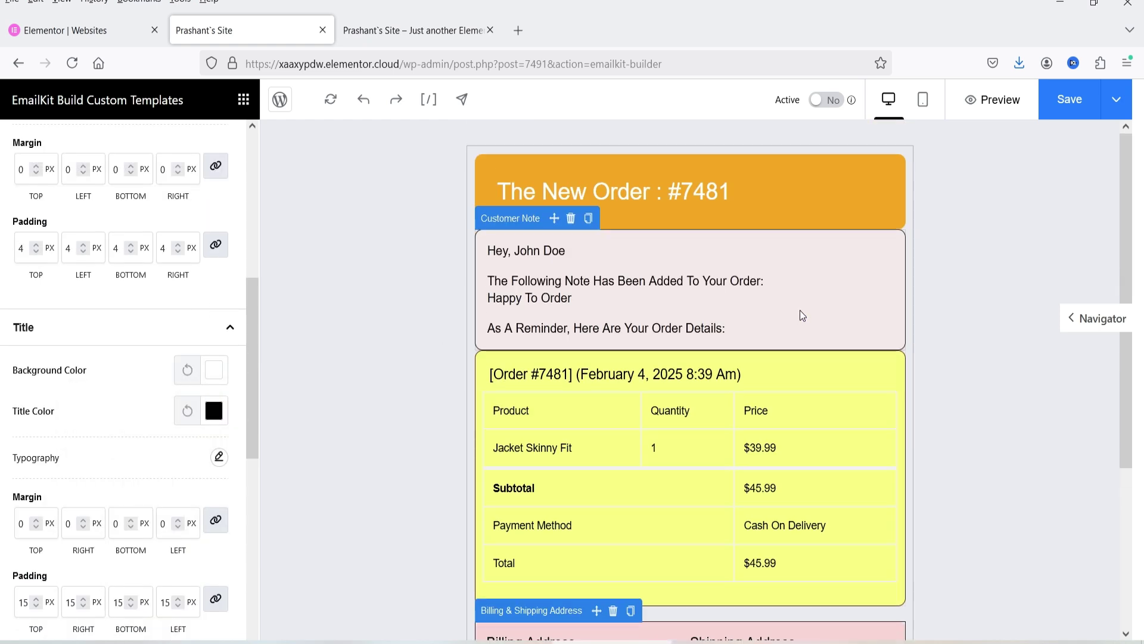
{"action": "left_click", "coordinate": [1070, 102]}
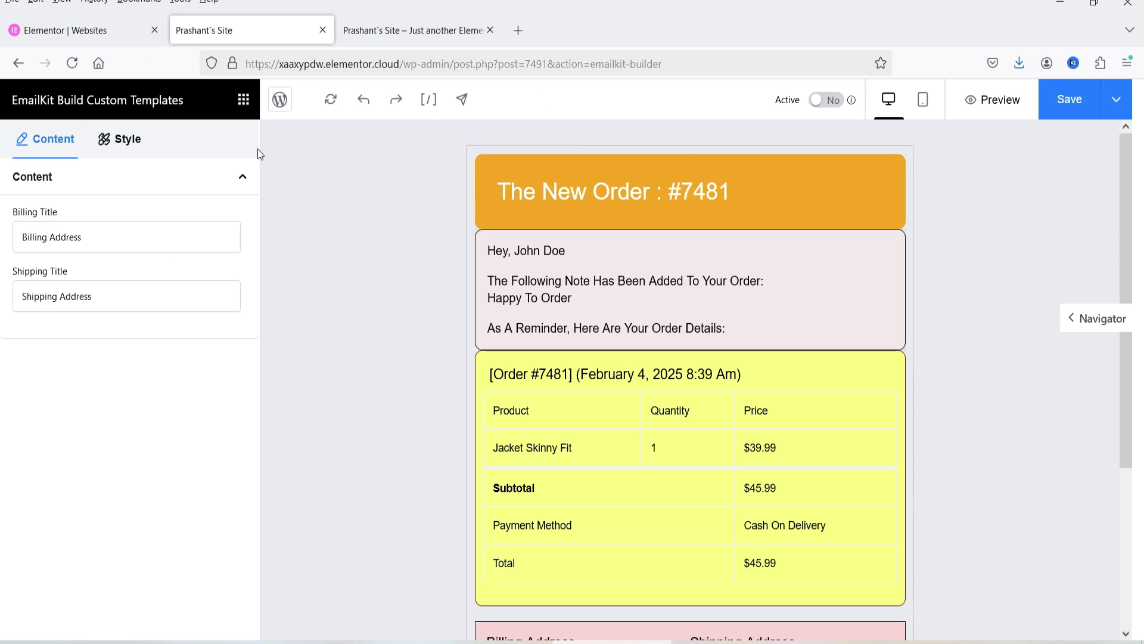
{"action": "left_click", "coordinate": [244, 100]}
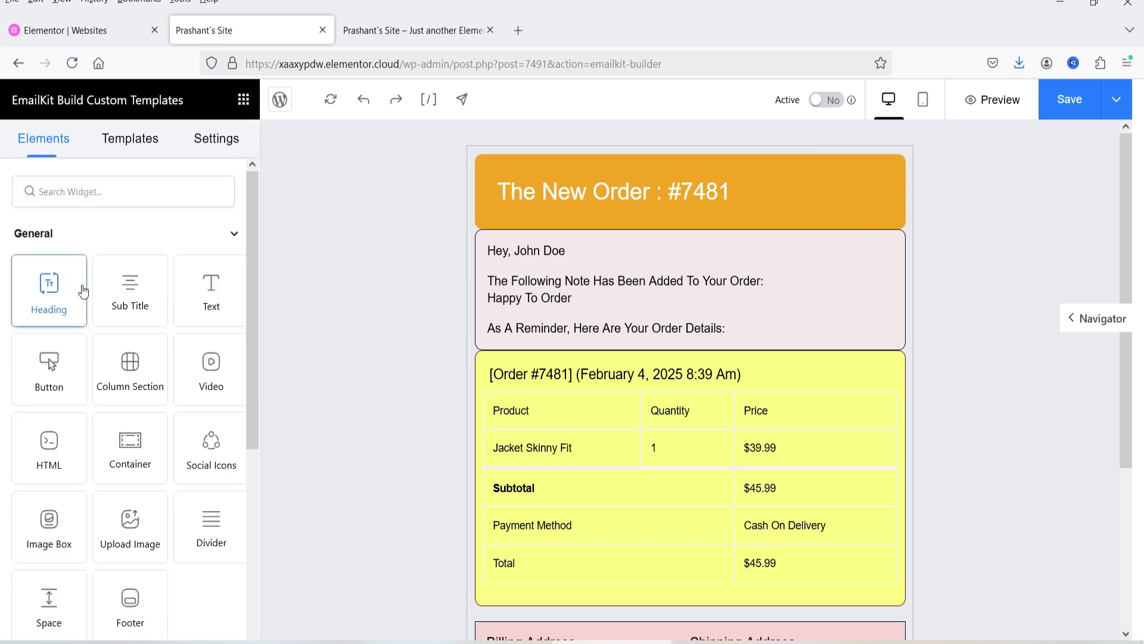
Look through the available elements and add a Divider below the Billing & Shipping Address block
{"action": "scroll", "coordinate": [79, 293], "scroll_direction": "down", "scroll_amount": 5}
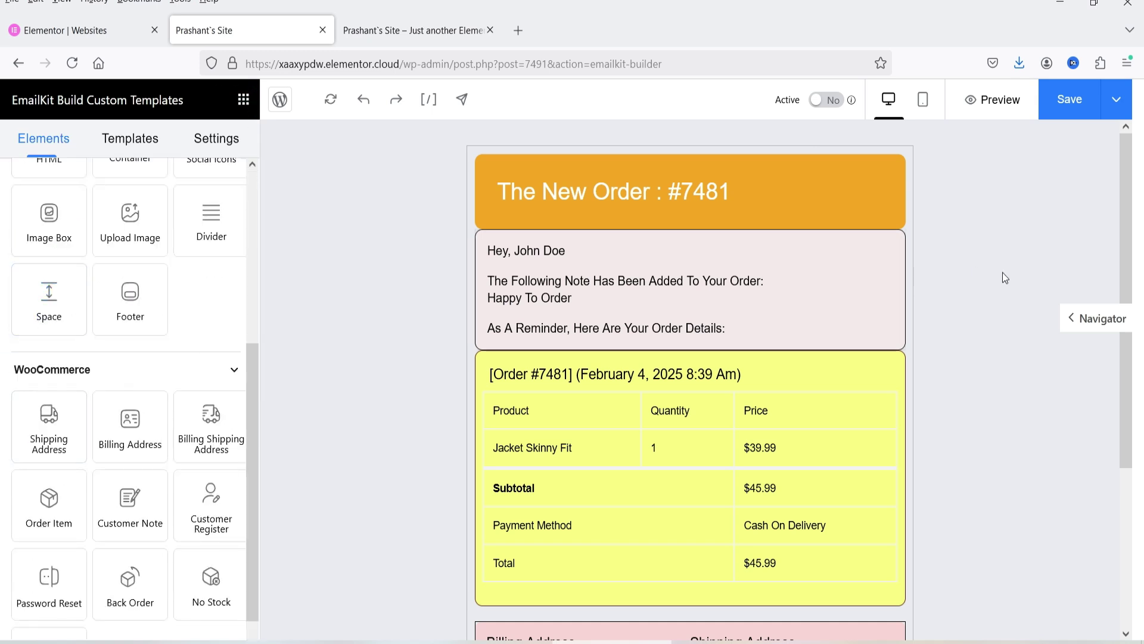
{"action": "scroll", "coordinate": [1004, 278], "scroll_direction": "down", "scroll_amount": 3}
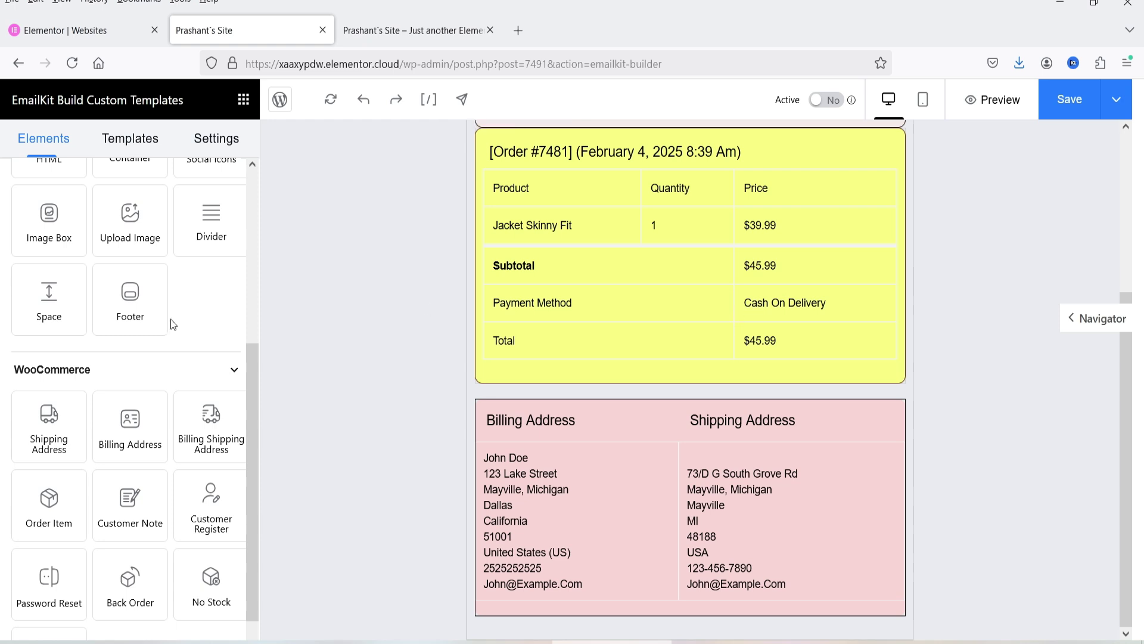
{"action": "scroll", "coordinate": [241, 321], "scroll_direction": "up", "scroll_amount": 5}
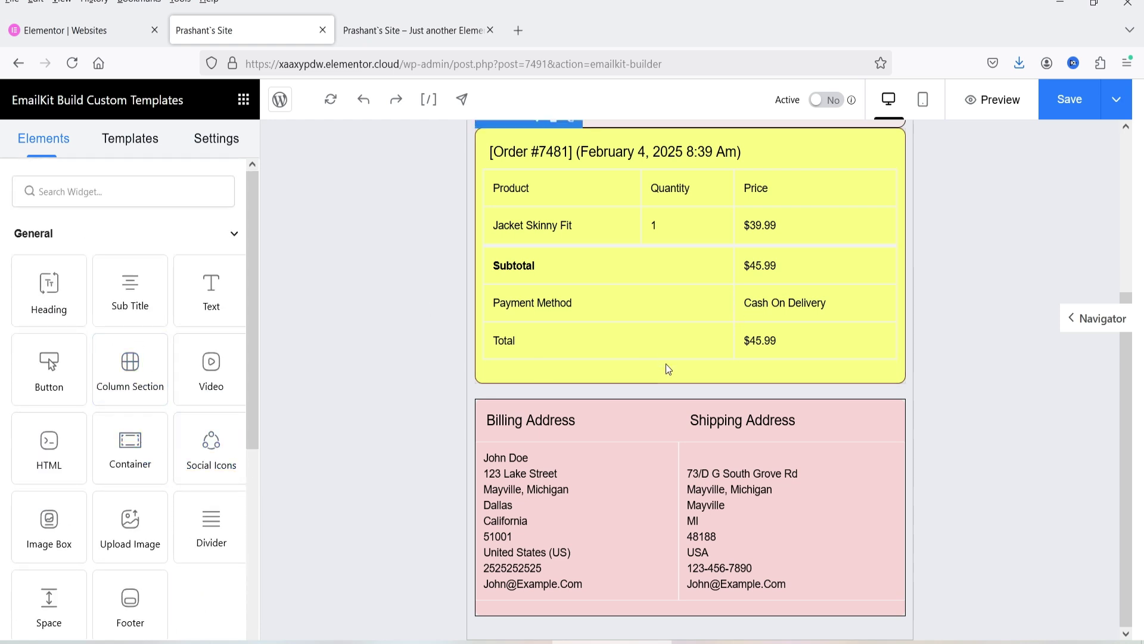
{"action": "left_click_drag", "start_coordinate": [216, 532], "coordinate": [545, 619]}
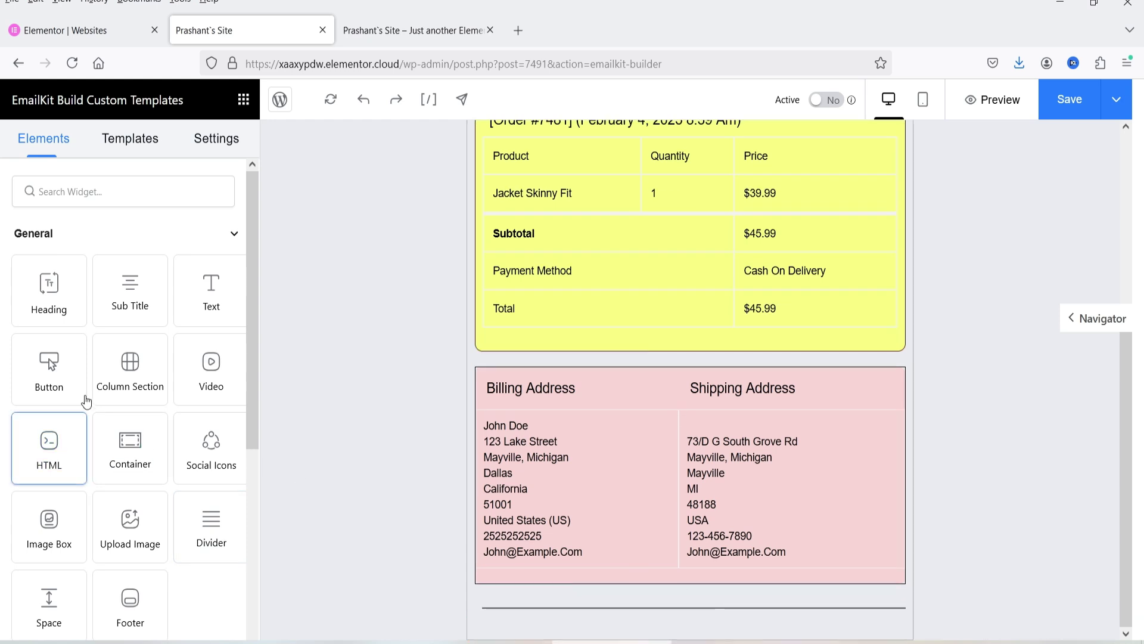
{"action": "left_click_drag", "start_coordinate": [213, 375], "coordinate": [630, 613]}
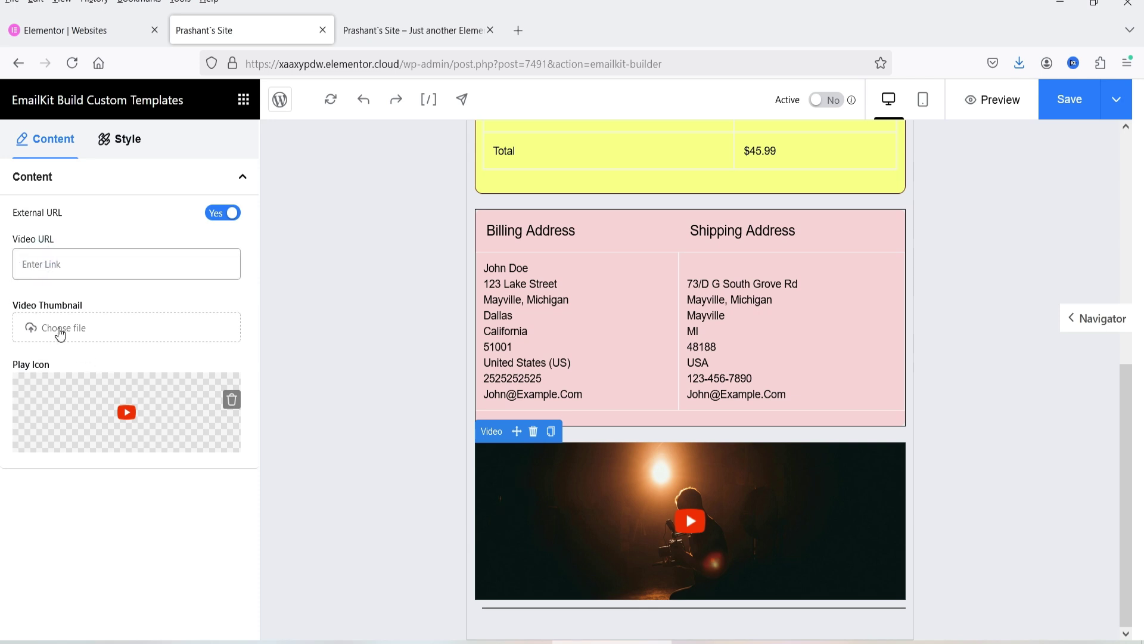
{"action": "left_click", "coordinate": [60, 265]}
{"action": "type", "text": "https://youtu.be/0LY3IpfUx2U"}
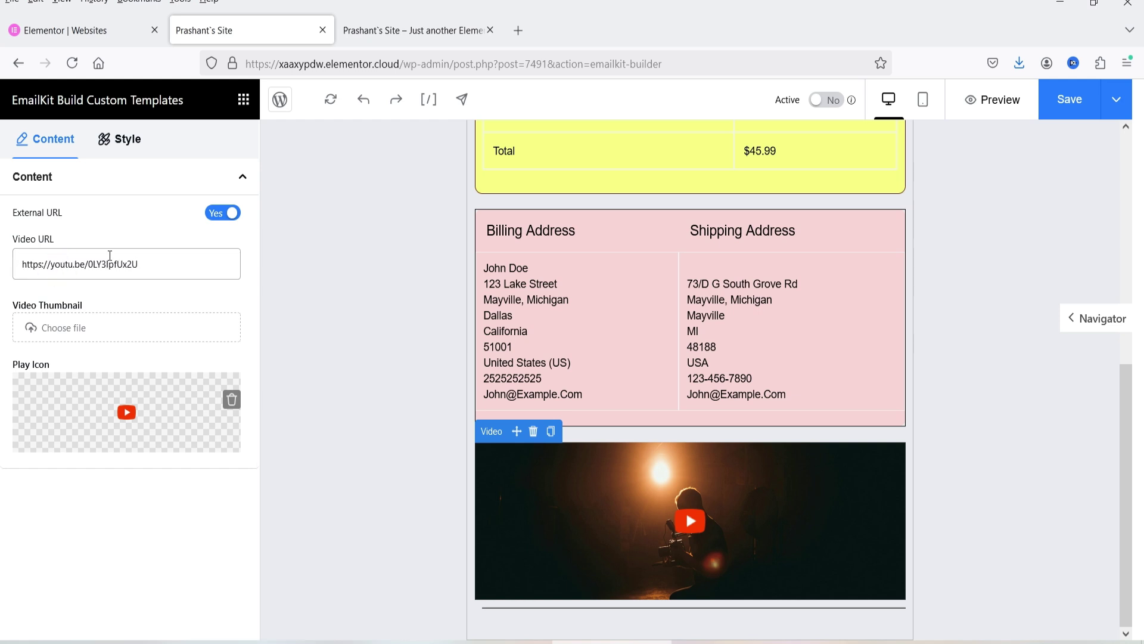
{"action": "double_click", "coordinate": [134, 227]}
{"action": "left_click", "coordinate": [168, 257]}
Set the video's height to 250 px and review its border radius and play icon style options
{"action": "left_click", "coordinate": [118, 146]}
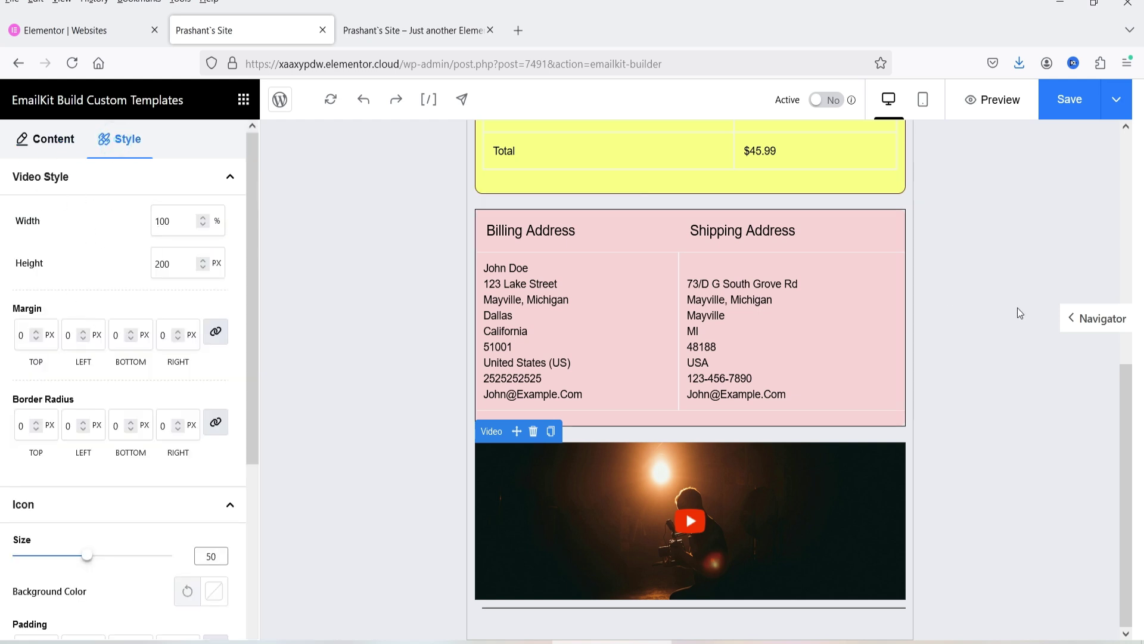
{"action": "double_click", "coordinate": [164, 264]}
{"action": "type", "text": "250"}
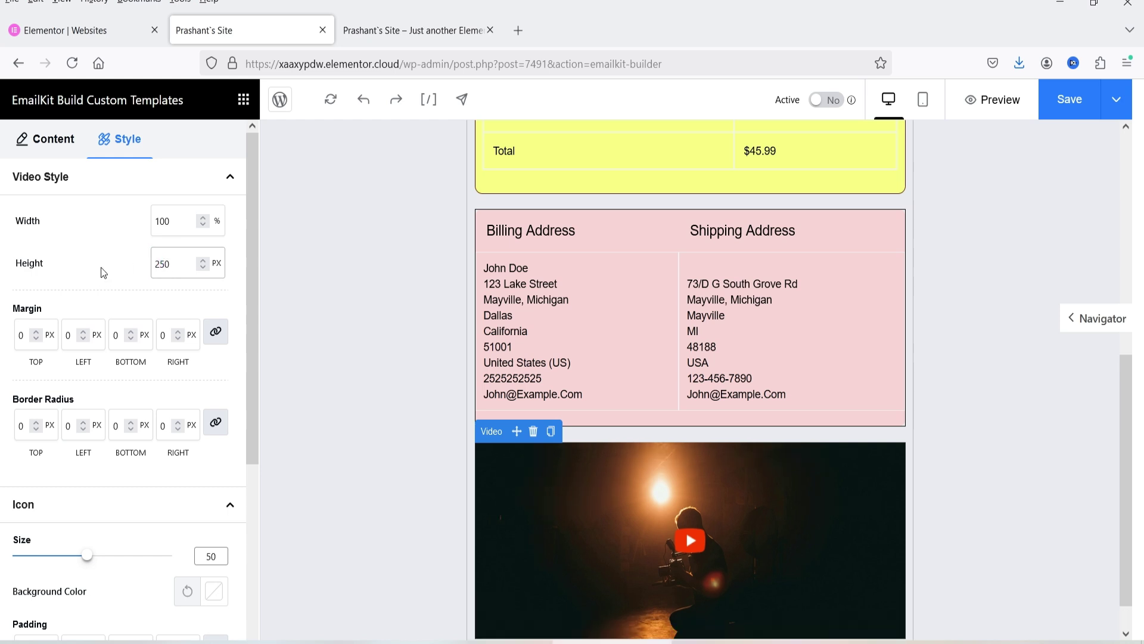
{"action": "scroll", "coordinate": [100, 256], "scroll_direction": "down", "scroll_amount": 3}
{"action": "scroll", "coordinate": [74, 268], "scroll_direction": "up", "scroll_amount": 2}
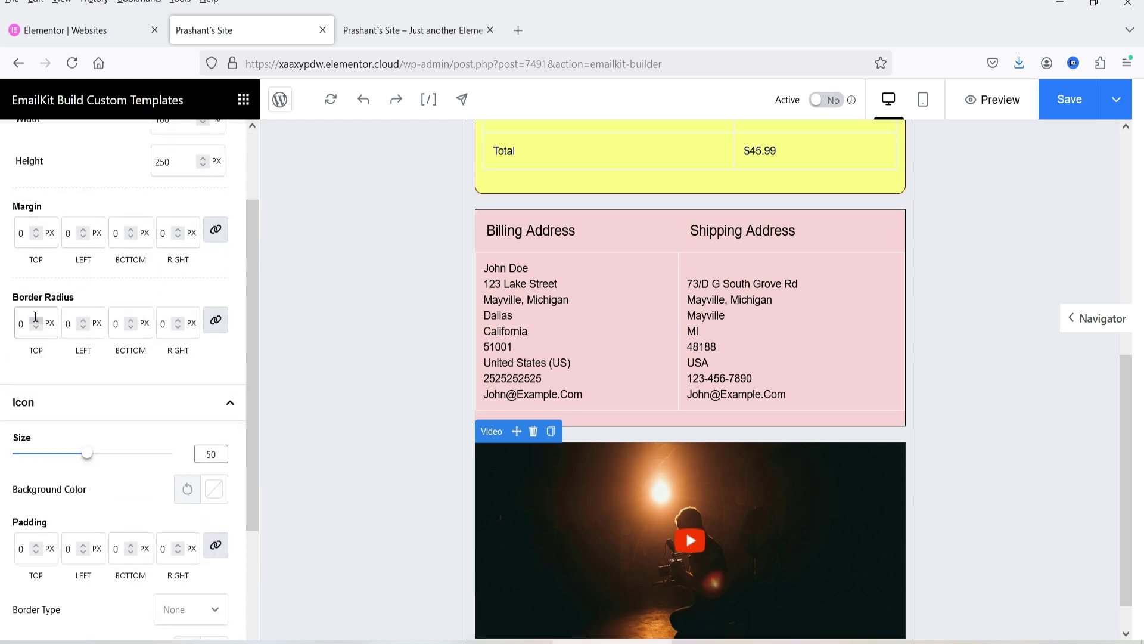
{"action": "scroll", "coordinate": [77, 285], "scroll_direction": "down", "scroll_amount": 3}
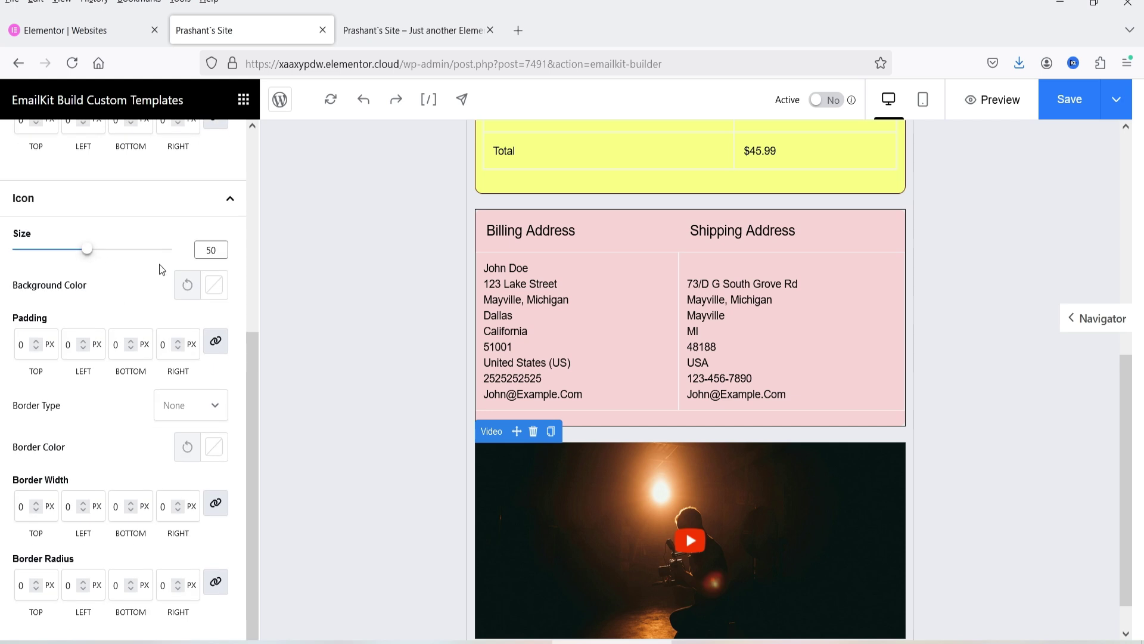
{"action": "scroll", "coordinate": [885, 350], "scroll_direction": "down", "scroll_amount": 1}
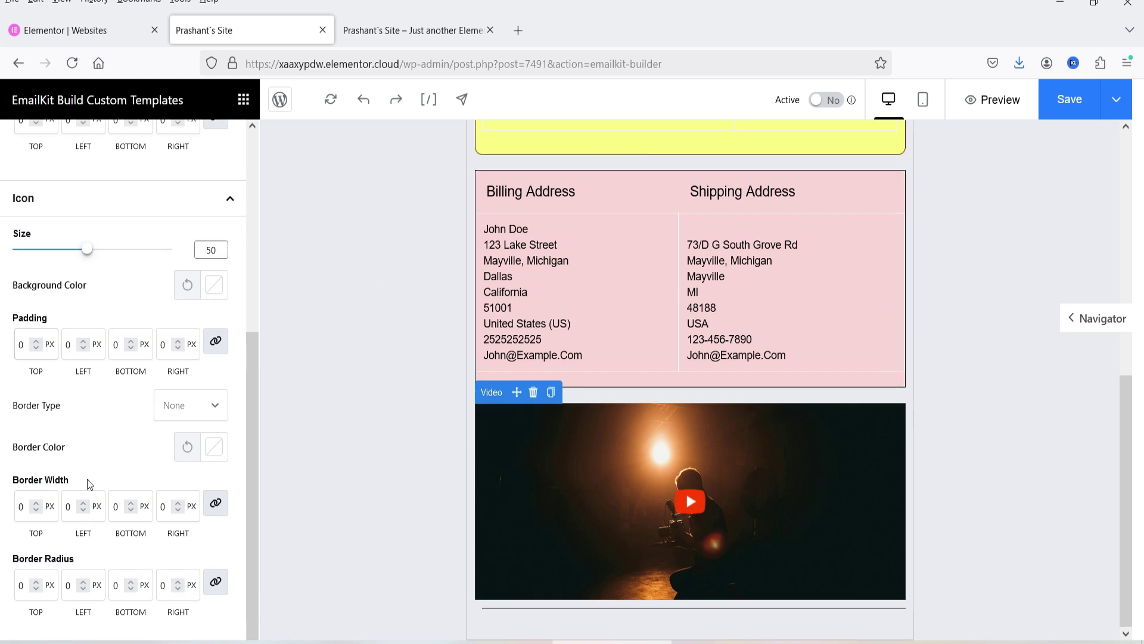
{"action": "scroll", "coordinate": [92, 460], "scroll_direction": "down", "scroll_amount": 1}
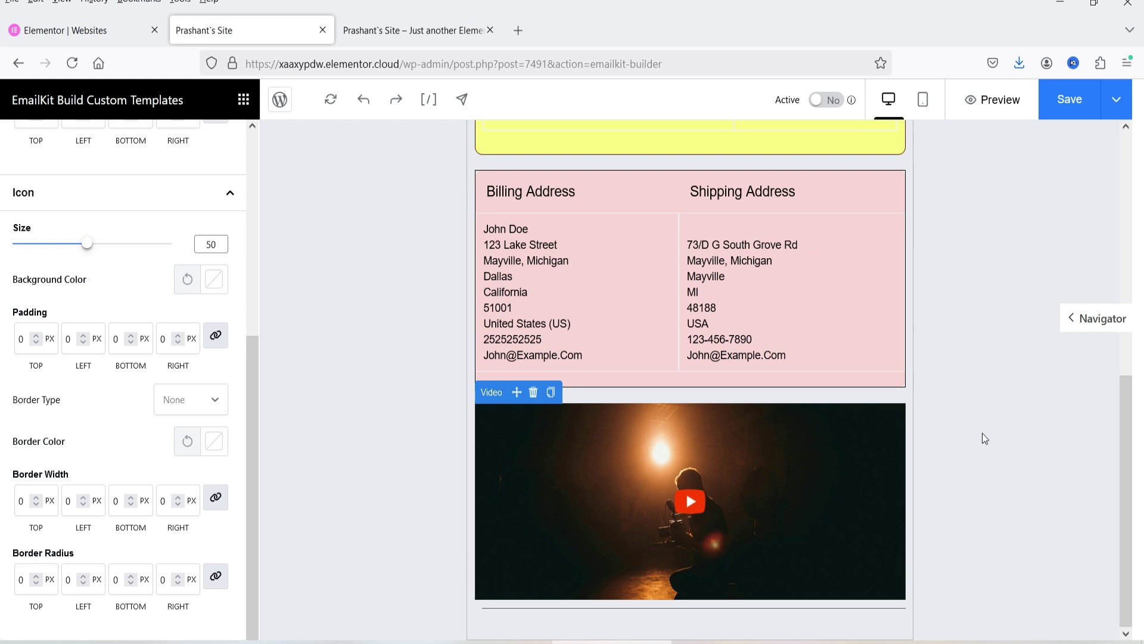
Add an Image Box below the video and check its heading and description fields
{"action": "left_click", "coordinate": [244, 100]}
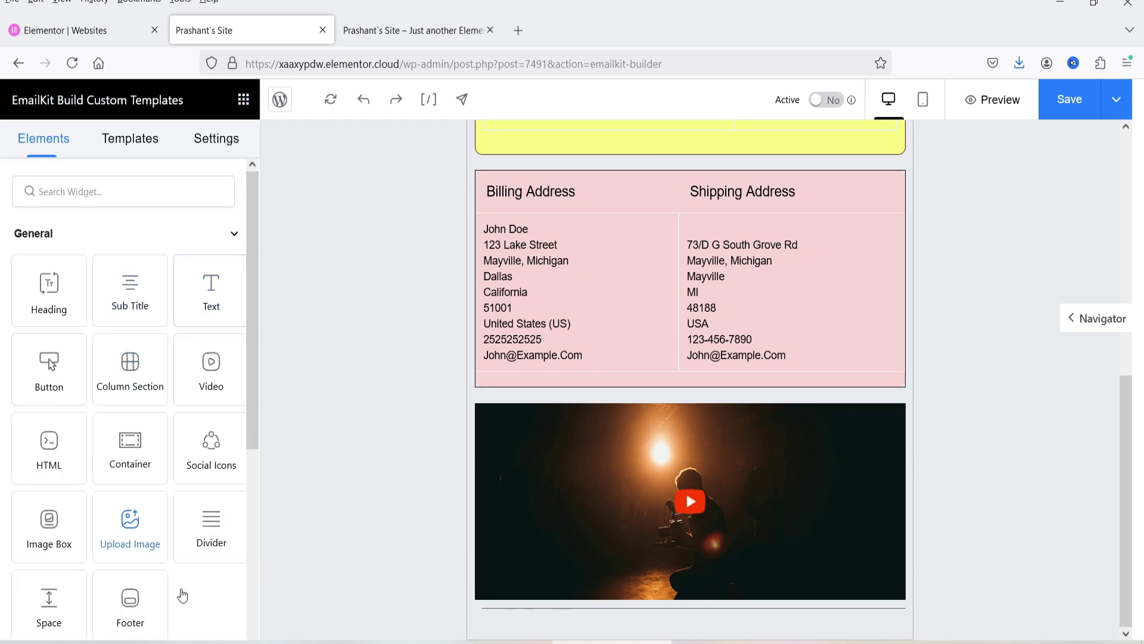
{"action": "left_click_drag", "start_coordinate": [41, 525], "coordinate": [569, 623]}
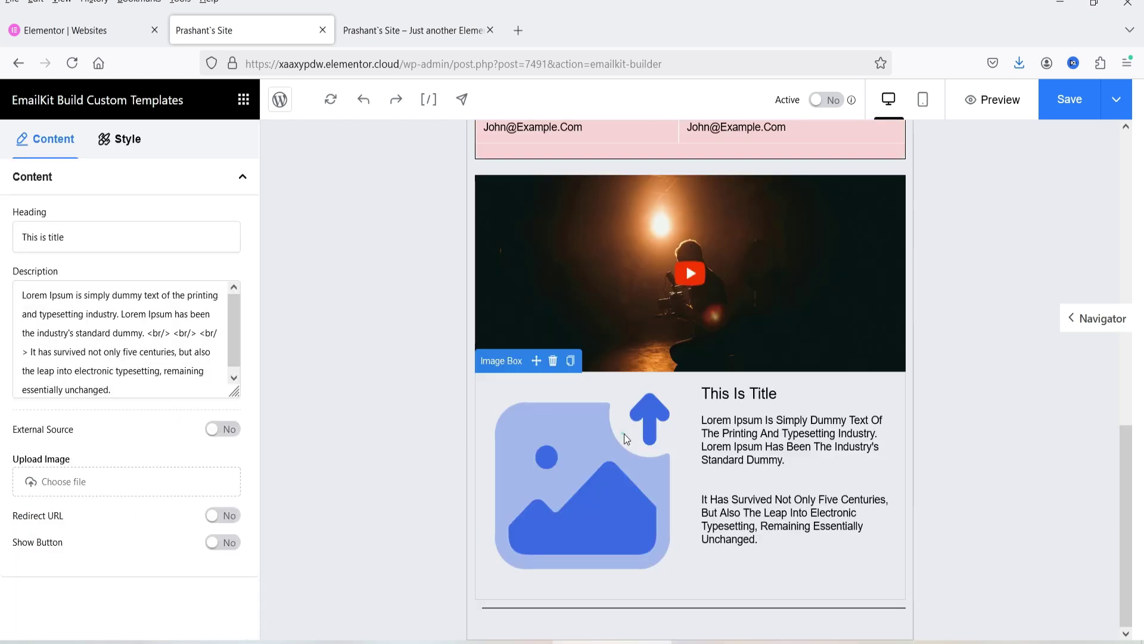
{"action": "triple_click", "coordinate": [89, 237]}
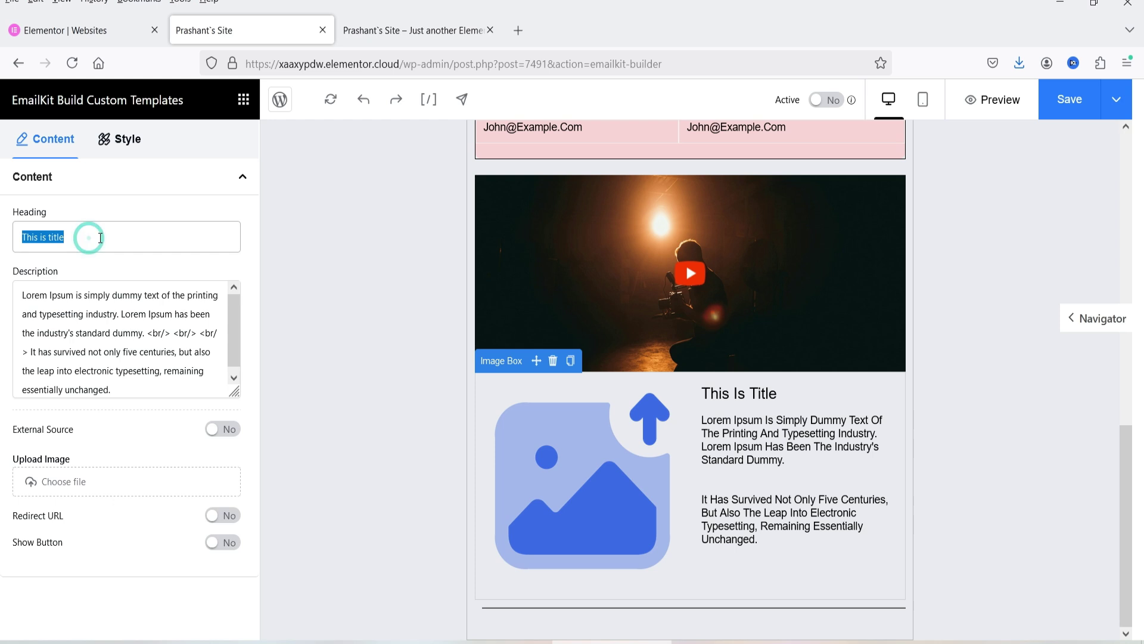
{"action": "triple_click", "coordinate": [72, 331]}
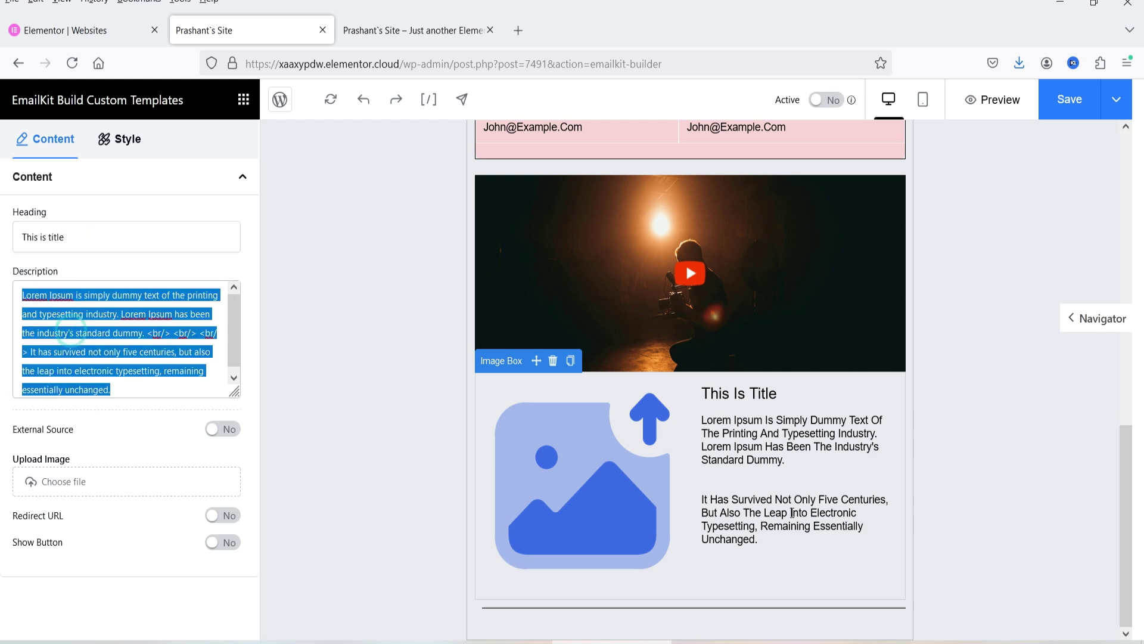
{"action": "left_click", "coordinate": [156, 390]}
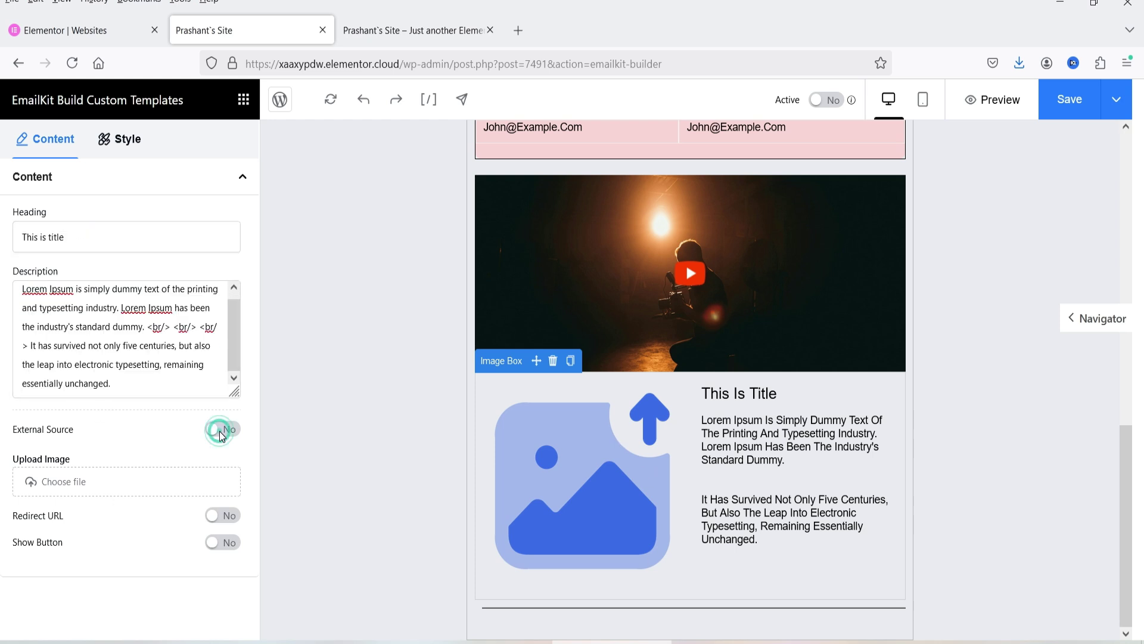
Use home_feature_5a.jpg, the man in front of the graffiti wall, from the media library as the image box's picture
{"action": "left_click", "coordinate": [55, 487]}
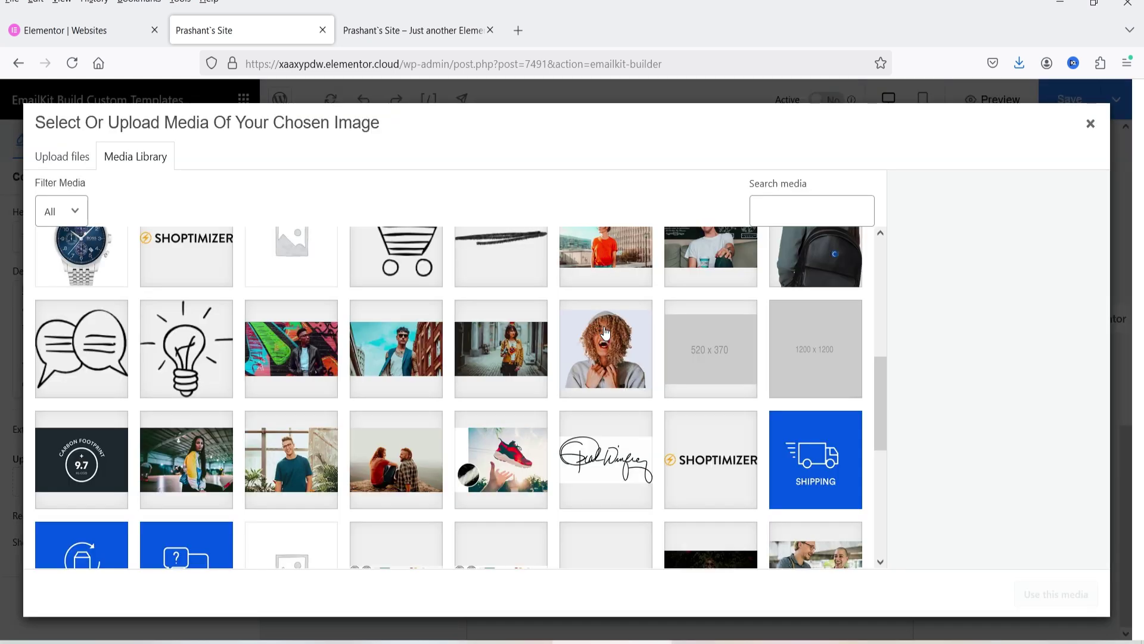
{"action": "scroll", "coordinate": [694, 365], "scroll_direction": "down", "scroll_amount": 3}
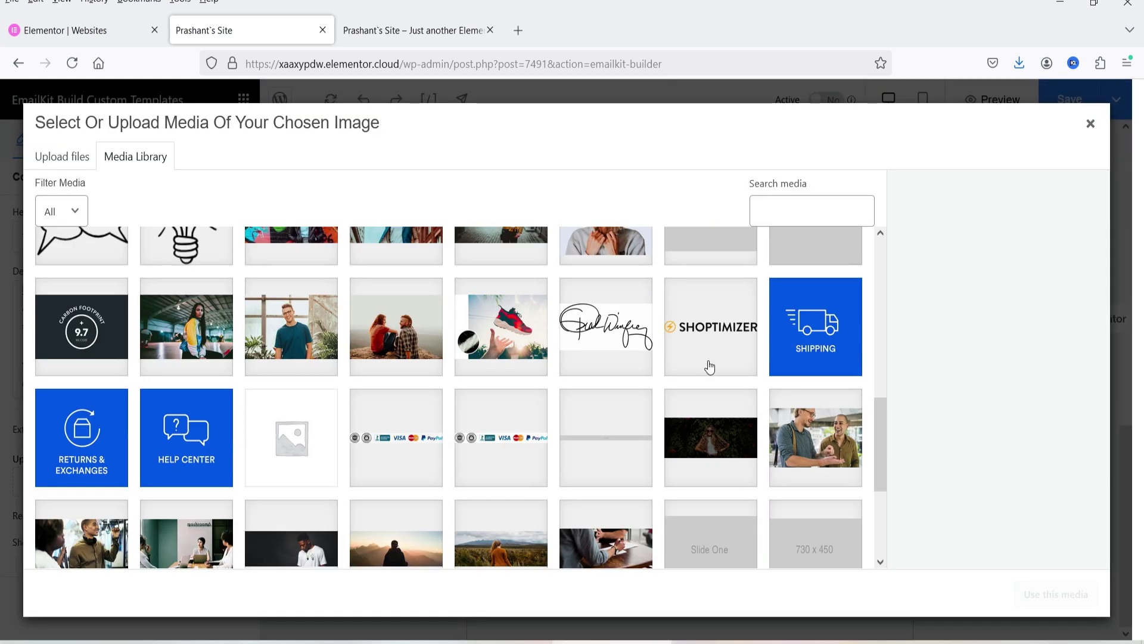
{"action": "scroll", "coordinate": [624, 369], "scroll_direction": "down", "scroll_amount": 3}
{"action": "scroll", "coordinate": [302, 290], "scroll_direction": "up", "scroll_amount": 5}
{"action": "left_click", "coordinate": [303, 290]}
{"action": "left_click", "coordinate": [1043, 594]}
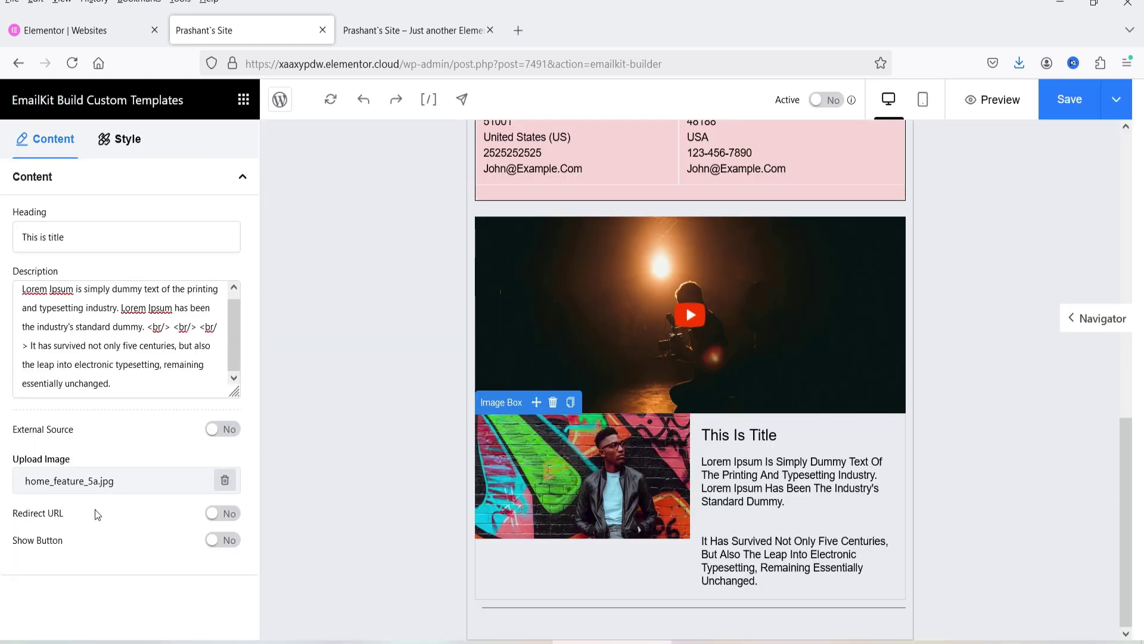
Try the image box's Redirect URL and Show Button options, and shorten its description to end at "the industry's standard dummy."
{"action": "left_click", "coordinate": [217, 515]}
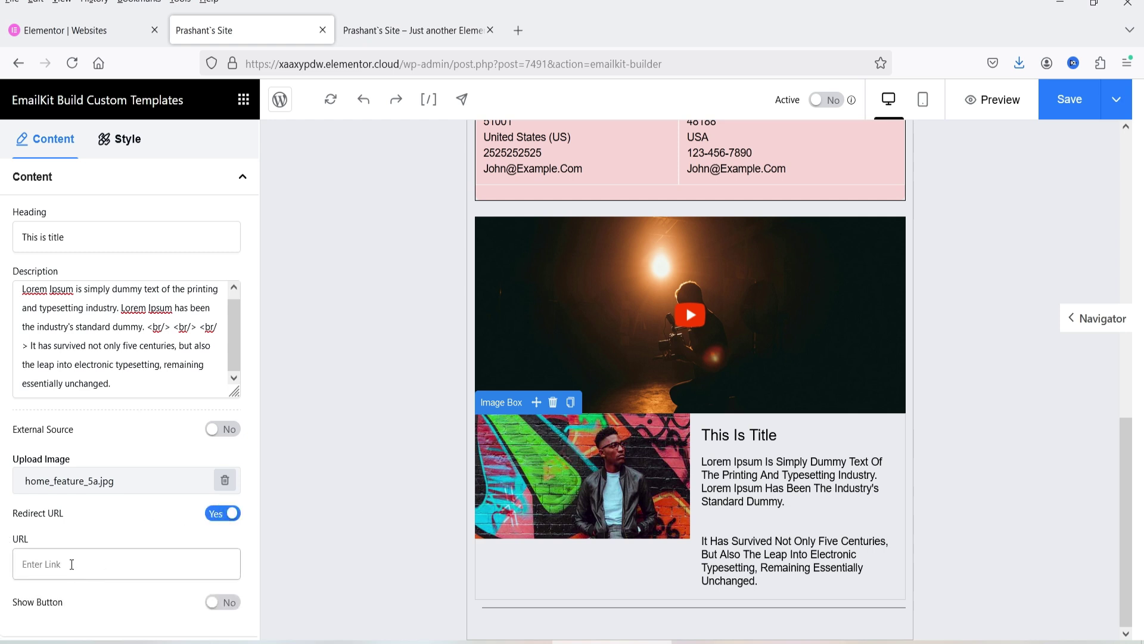
{"action": "left_click", "coordinate": [215, 517]}
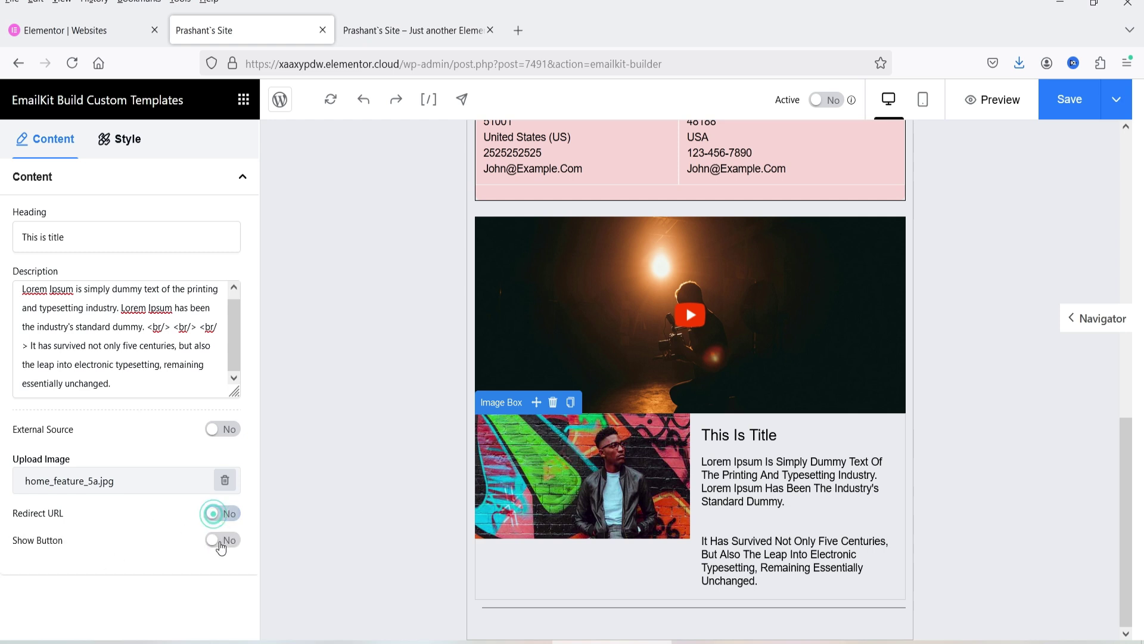
{"action": "left_click", "coordinate": [218, 541]}
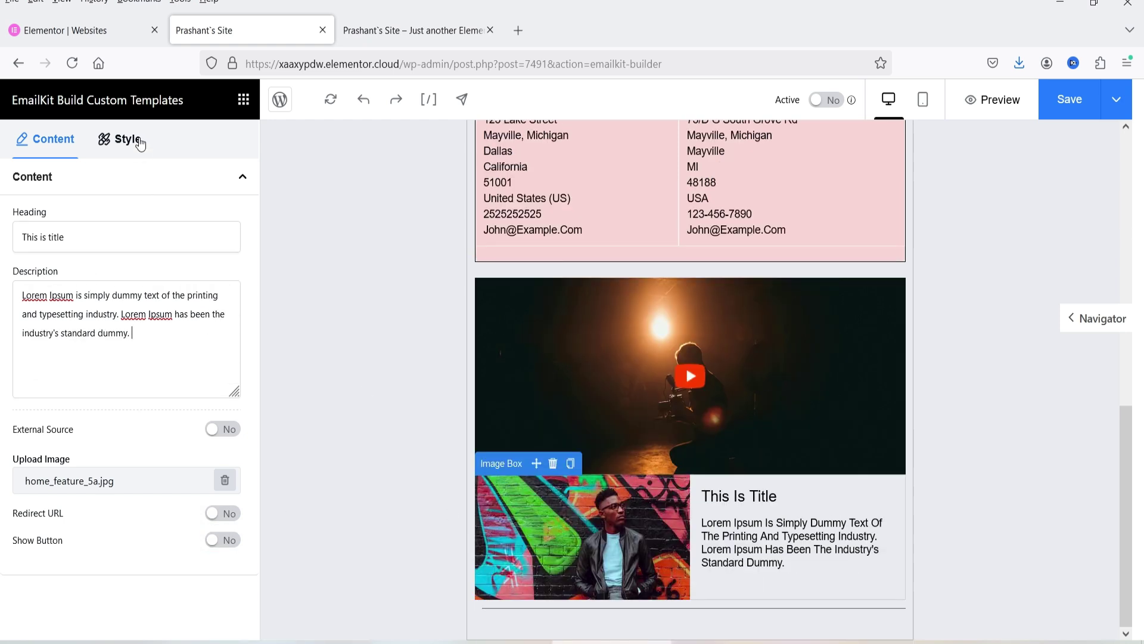
Give the image box container a dark purple background
{"action": "left_click", "coordinate": [141, 144]}
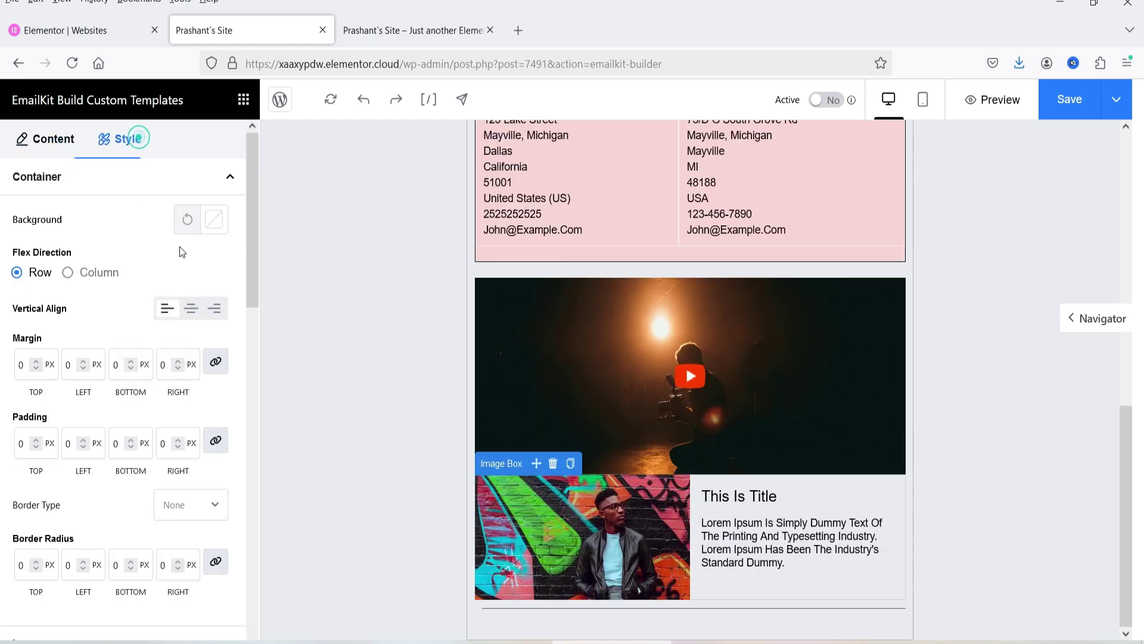
{"action": "left_click", "coordinate": [214, 219]}
{"action": "left_click_drag", "start_coordinate": [140, 293], "coordinate": [164, 293]}
{"action": "left_click", "coordinate": [160, 368]}
{"action": "left_click", "coordinate": [101, 217]}
Try the Column flex direction for the image box and return it to Row
{"action": "left_click", "coordinate": [67, 273]}
{"action": "scroll", "coordinate": [906, 396], "scroll_direction": "down", "scroll_amount": 3}
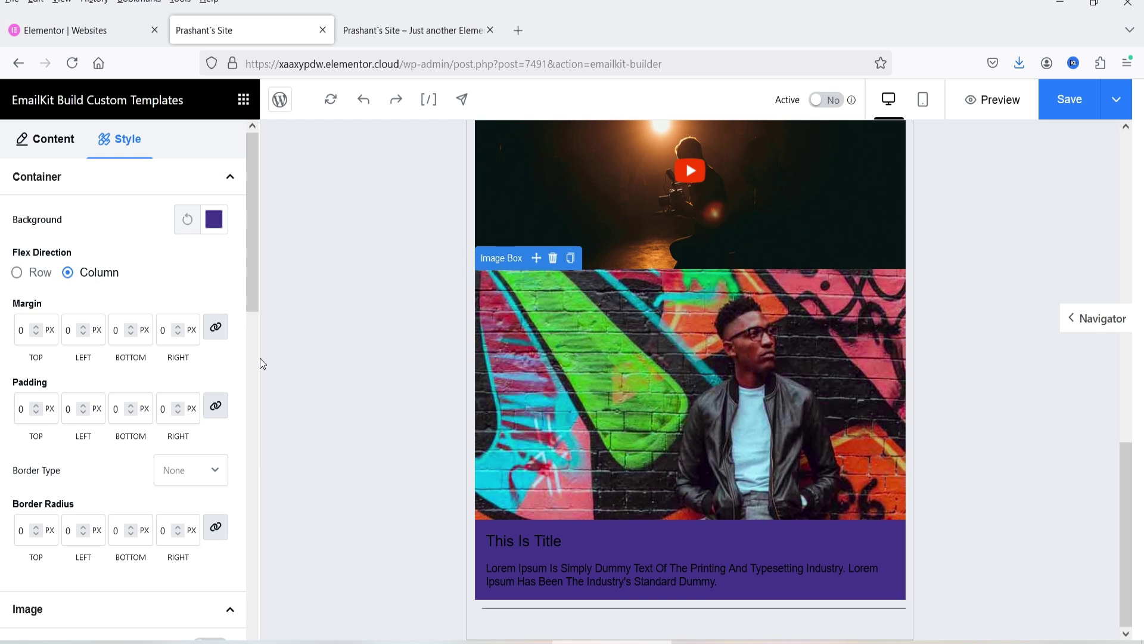
{"action": "left_click", "coordinate": [17, 274]}
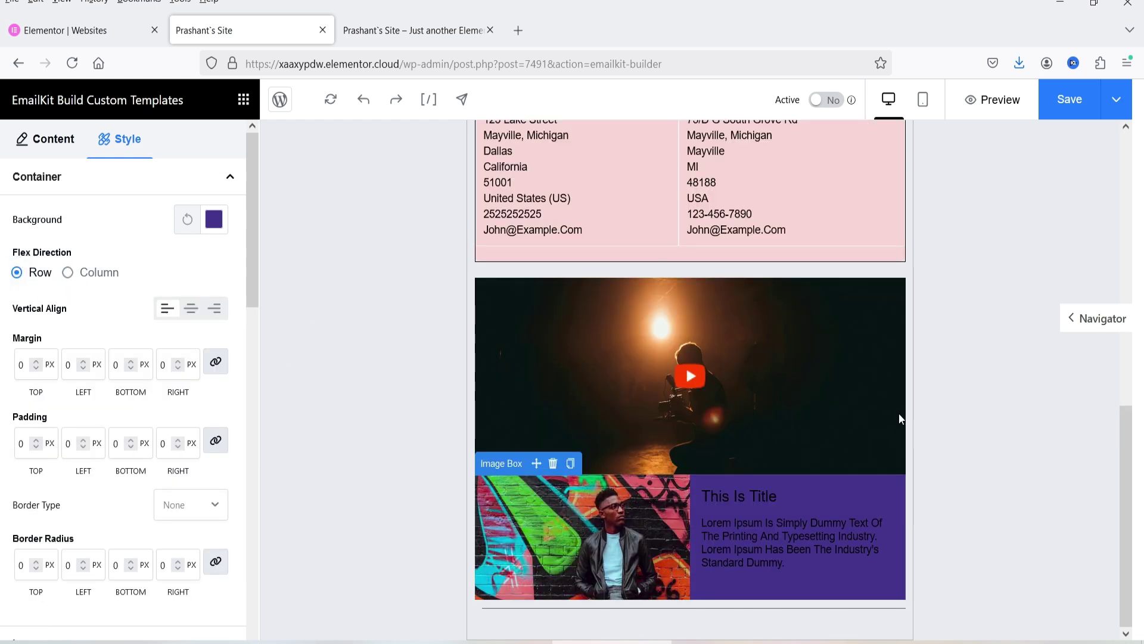
Set the image box's title color to near-white and its description color to white (FFFFFF)
{"action": "scroll", "coordinate": [102, 272], "scroll_direction": "down", "scroll_amount": 6}
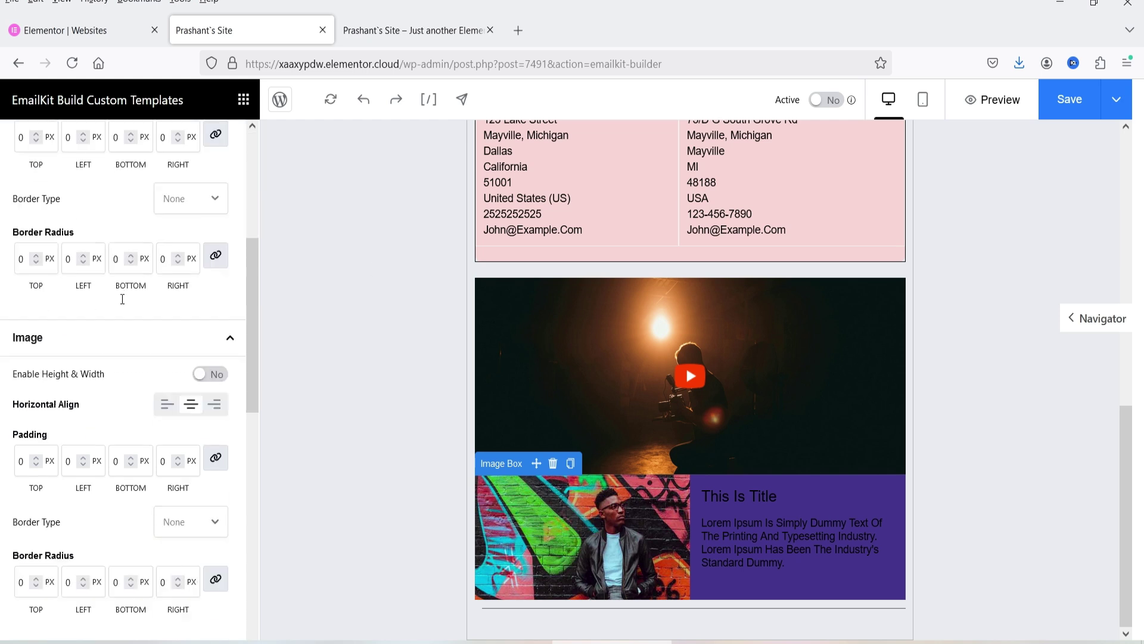
{"action": "left_click", "coordinate": [214, 273]}
{"action": "left_click", "coordinate": [99, 264]}
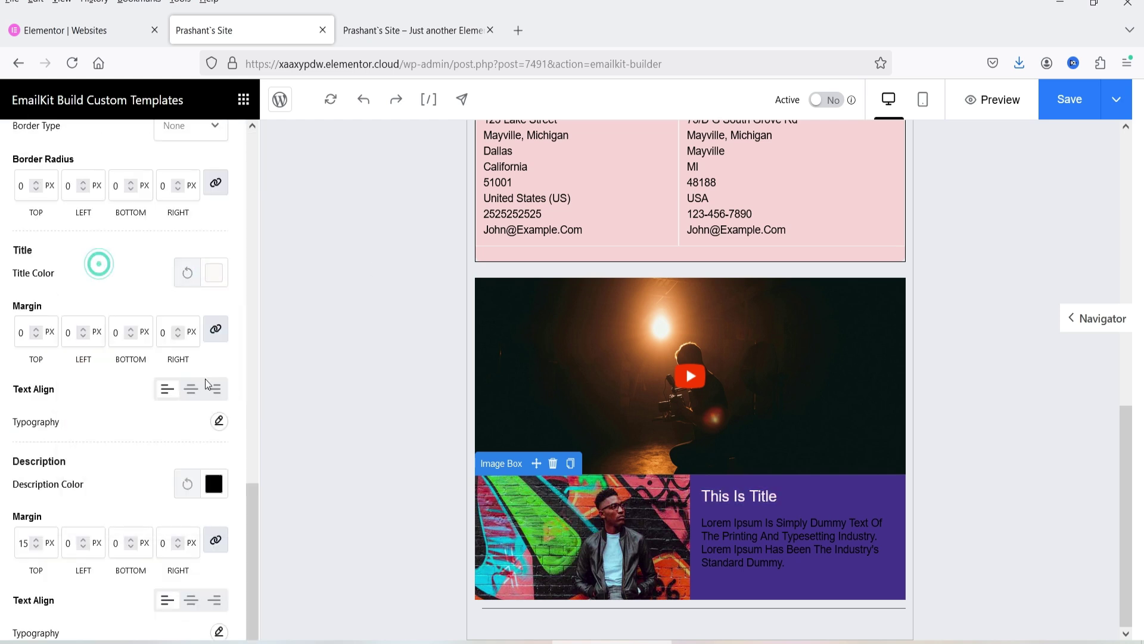
{"action": "left_click", "coordinate": [214, 484]}
{"action": "left_click_drag", "start_coordinate": [112, 442], "coordinate": [72, 392]}
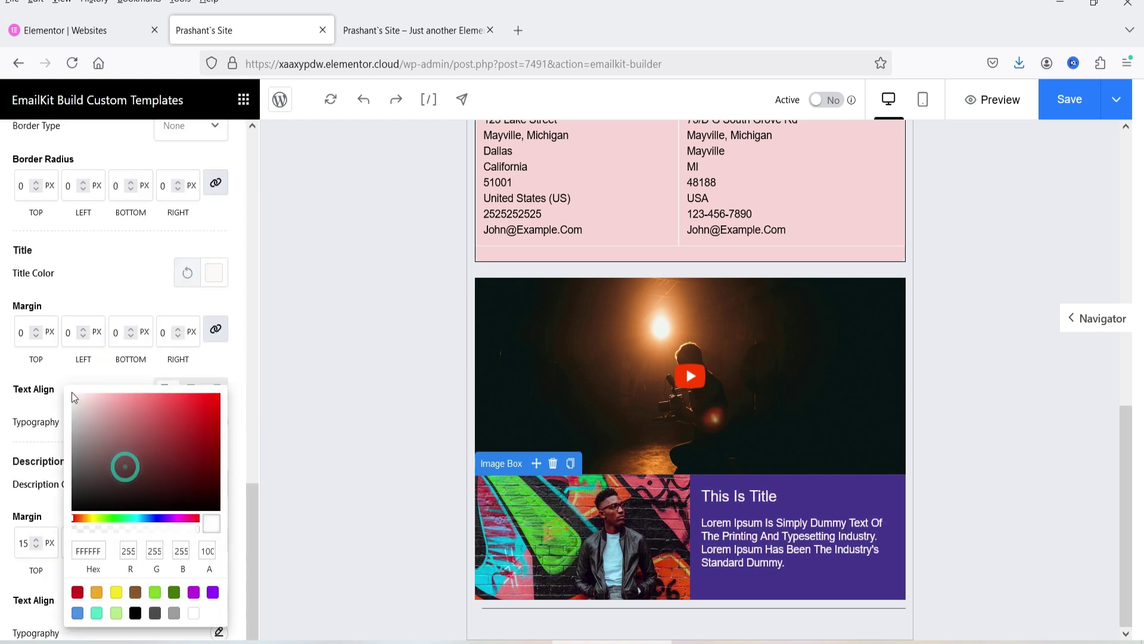
{"action": "left_click", "coordinate": [181, 195]}
{"action": "scroll", "coordinate": [180, 194], "scroll_direction": "up", "scroll_amount": 5}
Return to the list of elements and add a Button between the address block and the video
{"action": "left_click", "coordinate": [242, 101]}
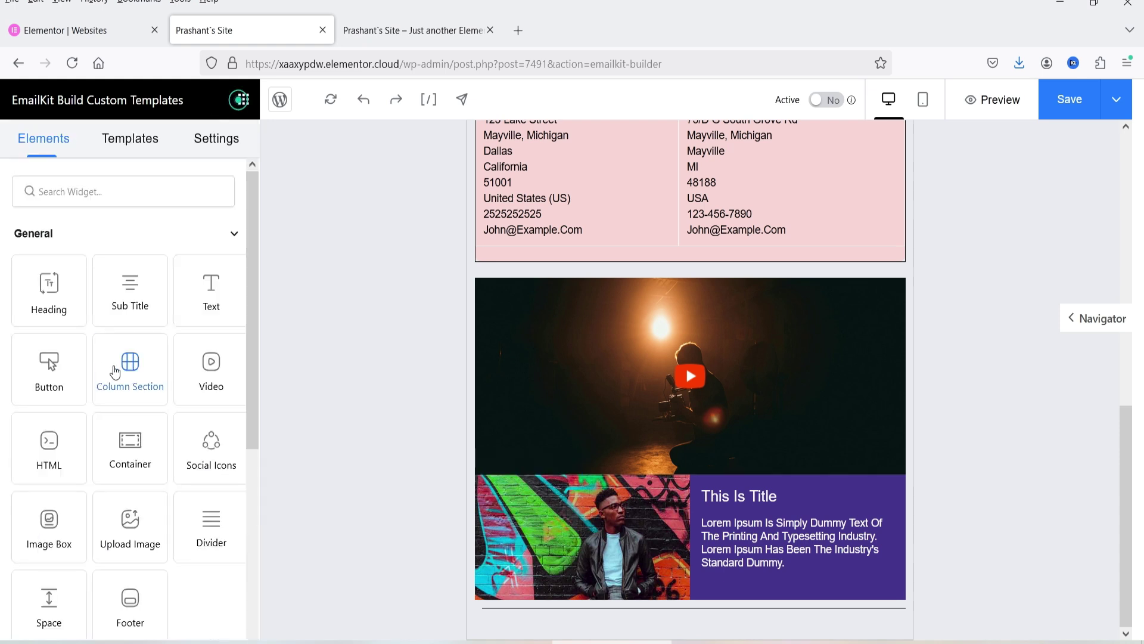
{"action": "scroll", "coordinate": [115, 358], "scroll_direction": "down", "scroll_amount": 7}
{"action": "scroll", "coordinate": [103, 363], "scroll_direction": "up", "scroll_amount": 4}
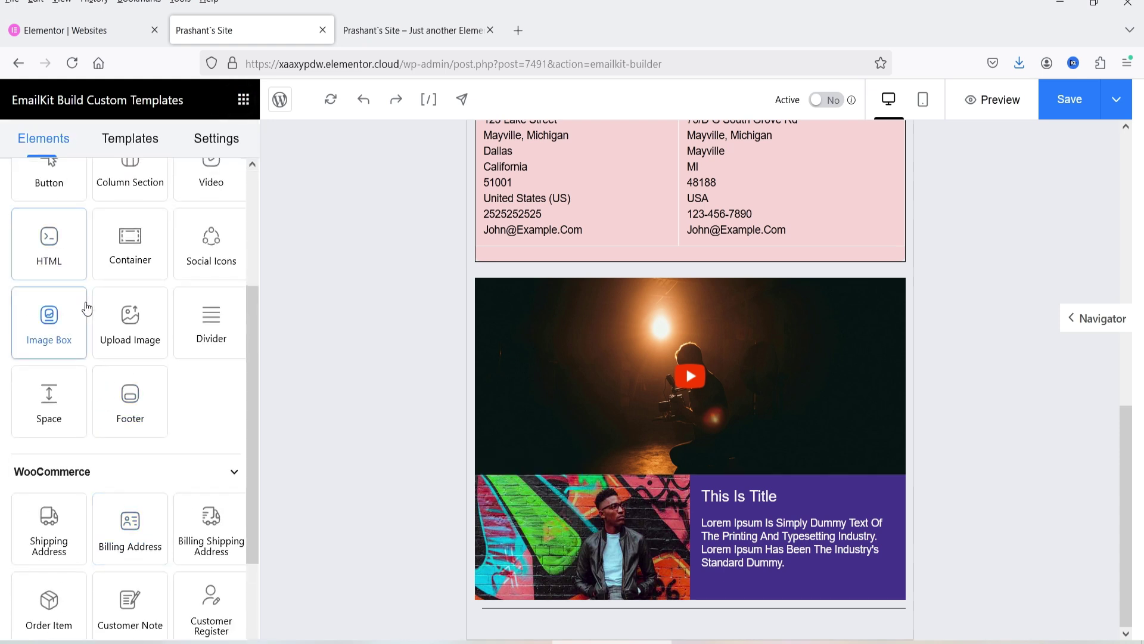
{"action": "scroll", "coordinate": [49, 322], "scroll_direction": "up", "scroll_amount": 2}
{"action": "left_click_drag", "start_coordinate": [49, 264], "coordinate": [706, 324]}
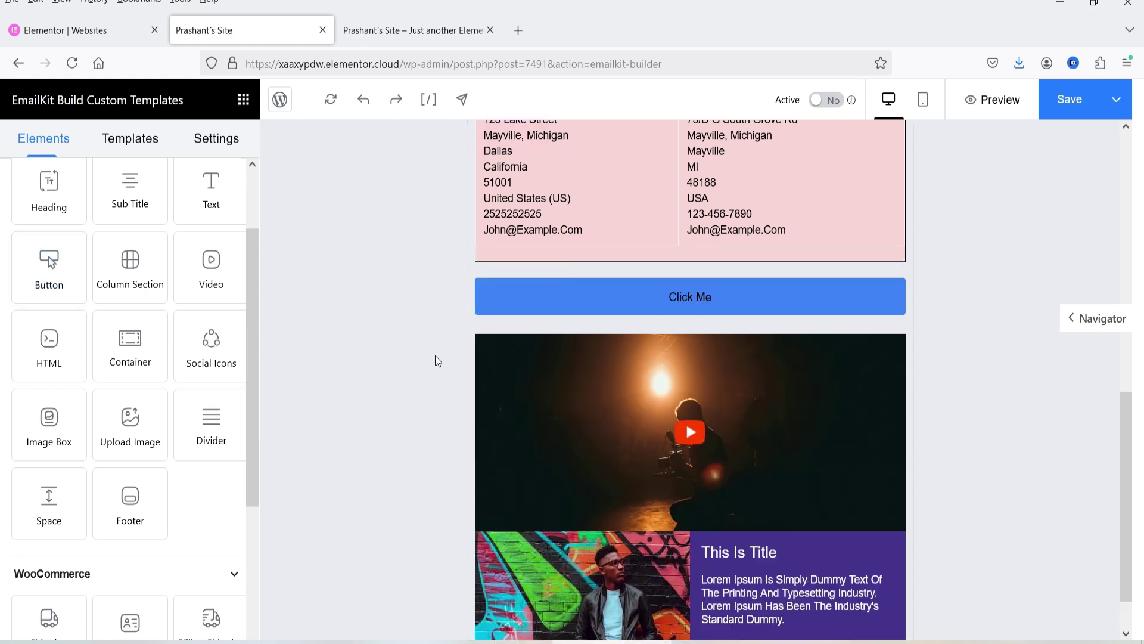
Give the button below the address block a dark red background
{"action": "left_click", "coordinate": [600, 296]}
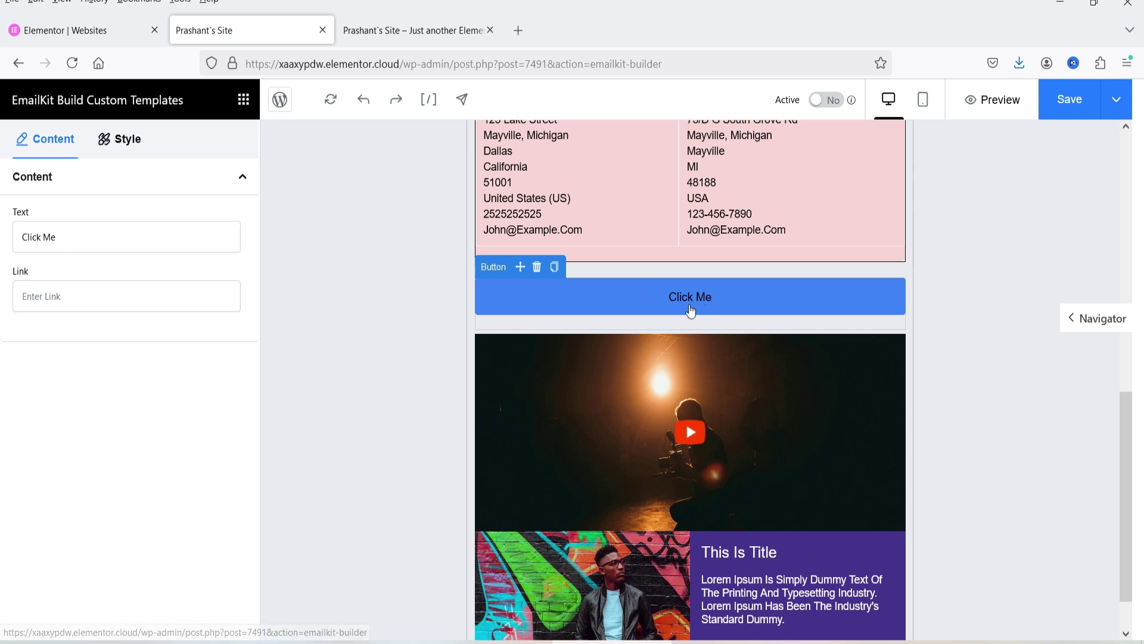
{"action": "left_click", "coordinate": [76, 296]}
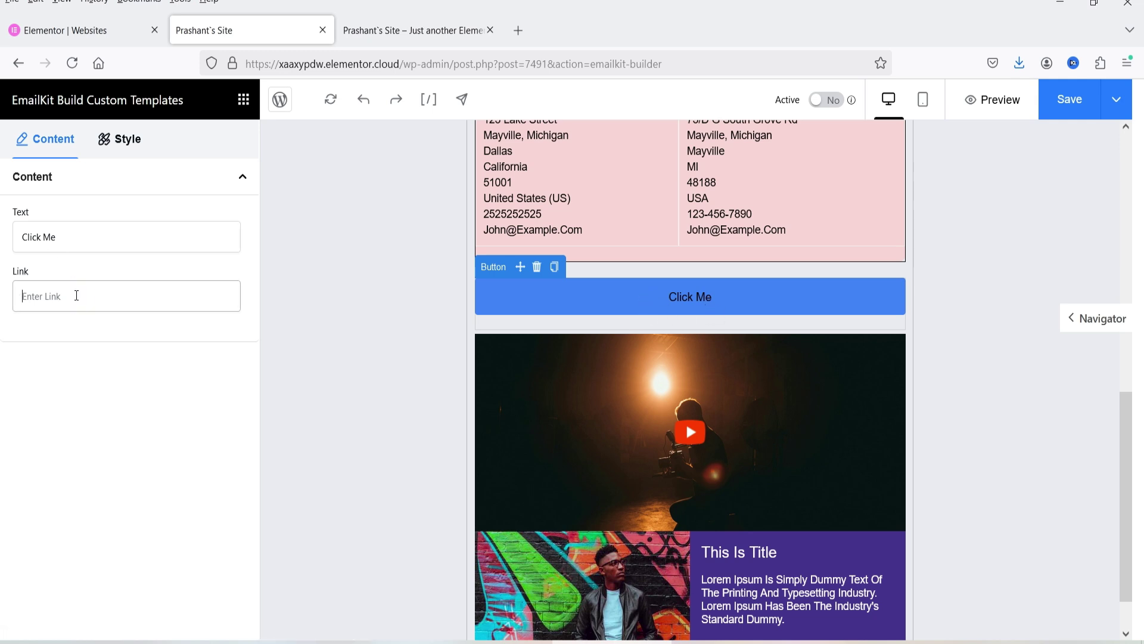
{"action": "left_click", "coordinate": [111, 143]}
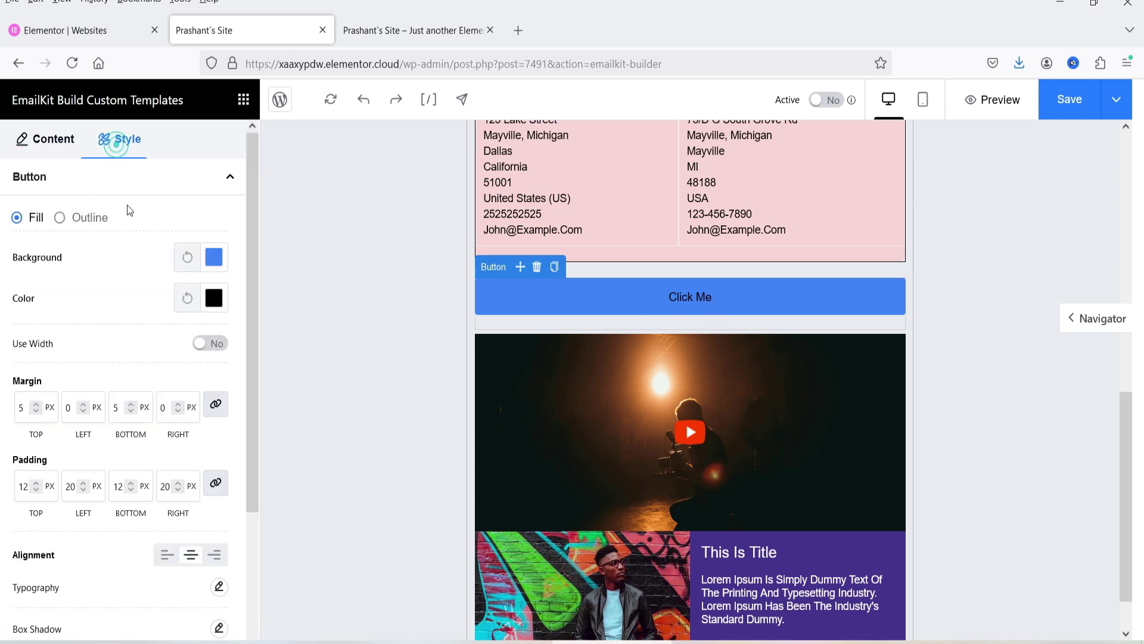
{"action": "left_click", "coordinate": [187, 257]}
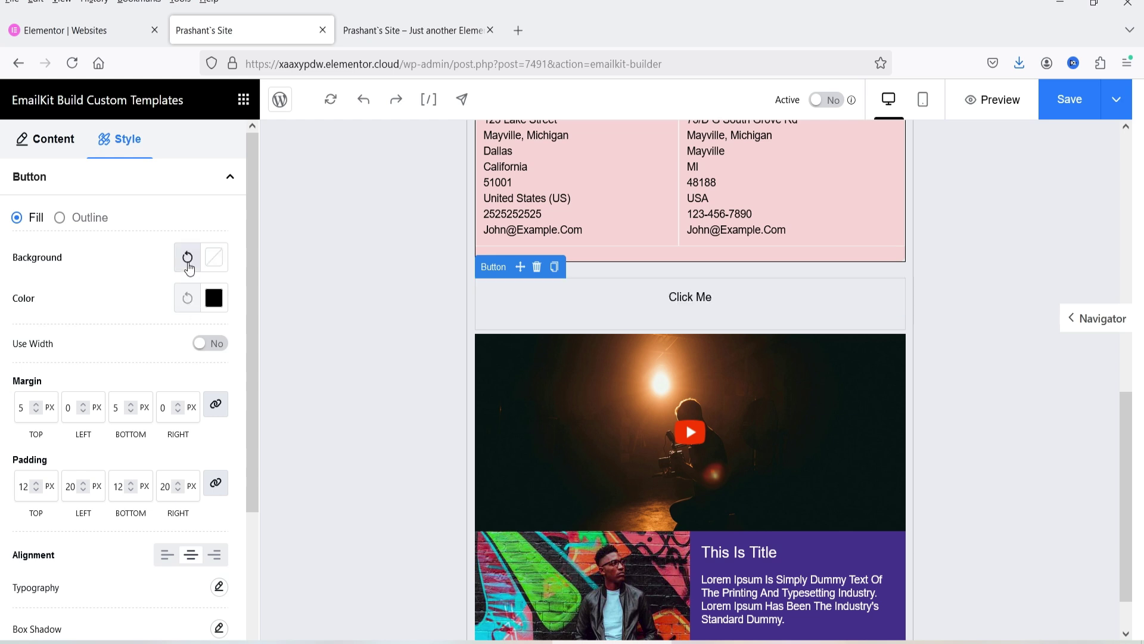
{"action": "left_click", "coordinate": [215, 262]}
{"action": "left_click", "coordinate": [211, 332]}
Set the text color of the dark red button to white
{"action": "left_click", "coordinate": [194, 295]}
{"action": "left_click", "coordinate": [214, 299]}
{"action": "left_click", "coordinate": [78, 322]}
{"action": "left_click", "coordinate": [114, 278]}
{"action": "scroll", "coordinate": [135, 379], "scroll_direction": "down", "scroll_amount": 3}
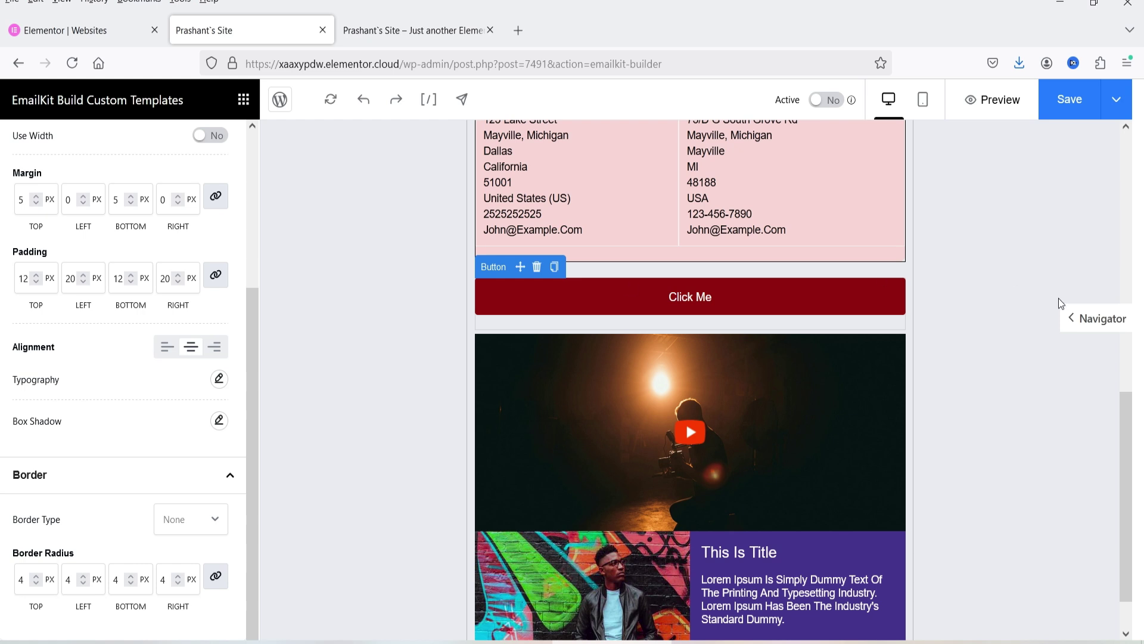
{"action": "scroll", "coordinate": [756, 325], "scroll_direction": "down", "scroll_amount": 1}
Return to the list of elements and look through the WooCommerce elements alongside the template's order and address blocks
{"action": "scroll", "coordinate": [755, 325], "scroll_direction": "up", "scroll_amount": 10}
{"action": "scroll", "coordinate": [143, 334], "scroll_direction": "up", "scroll_amount": 4}
{"action": "left_click", "coordinate": [243, 100]}
{"action": "scroll", "coordinate": [856, 381], "scroll_direction": "down", "scroll_amount": 10}
{"action": "scroll", "coordinate": [143, 382], "scroll_direction": "down", "scroll_amount": 7}
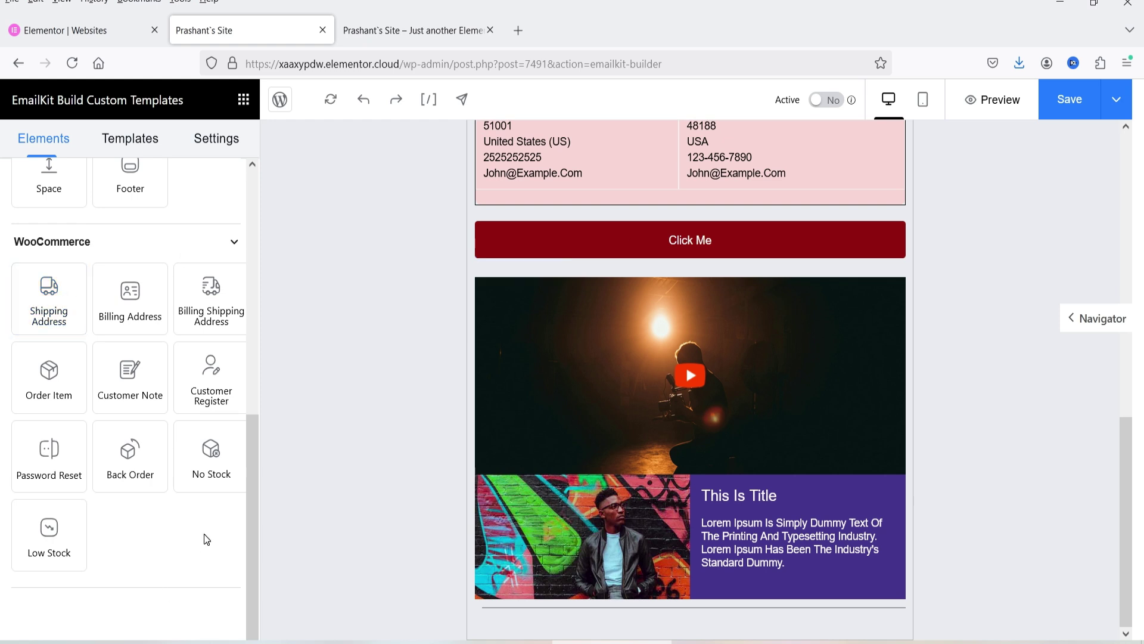
{"action": "scroll", "coordinate": [970, 273], "scroll_direction": "up", "scroll_amount": 8}
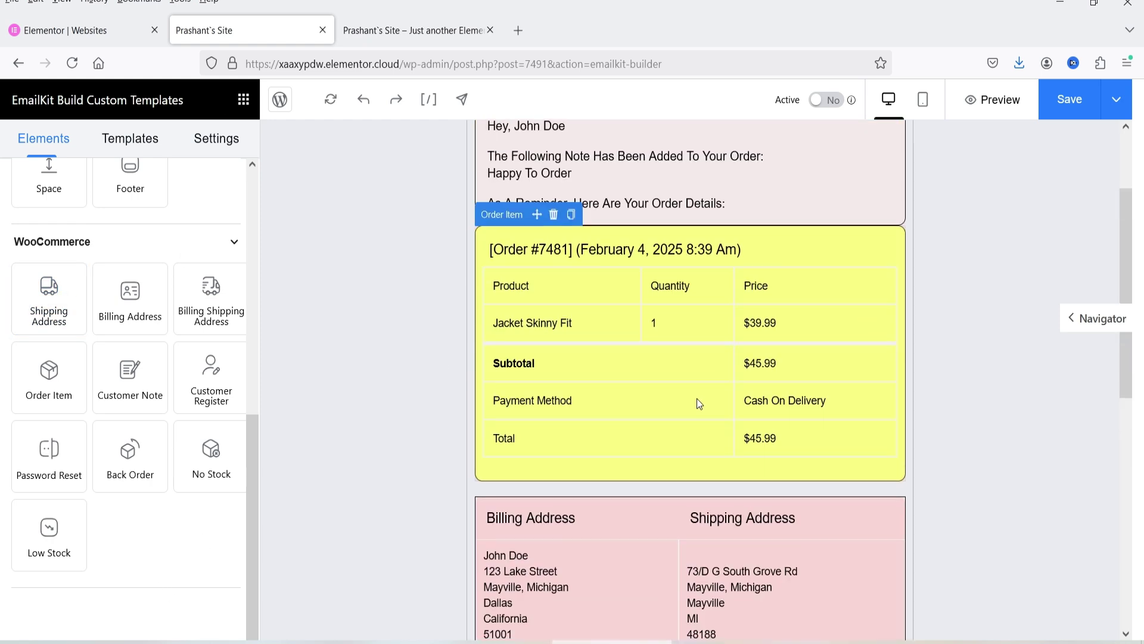
{"action": "scroll", "coordinate": [596, 388], "scroll_direction": "down", "scroll_amount": 3}
{"action": "left_click", "coordinate": [547, 295]}
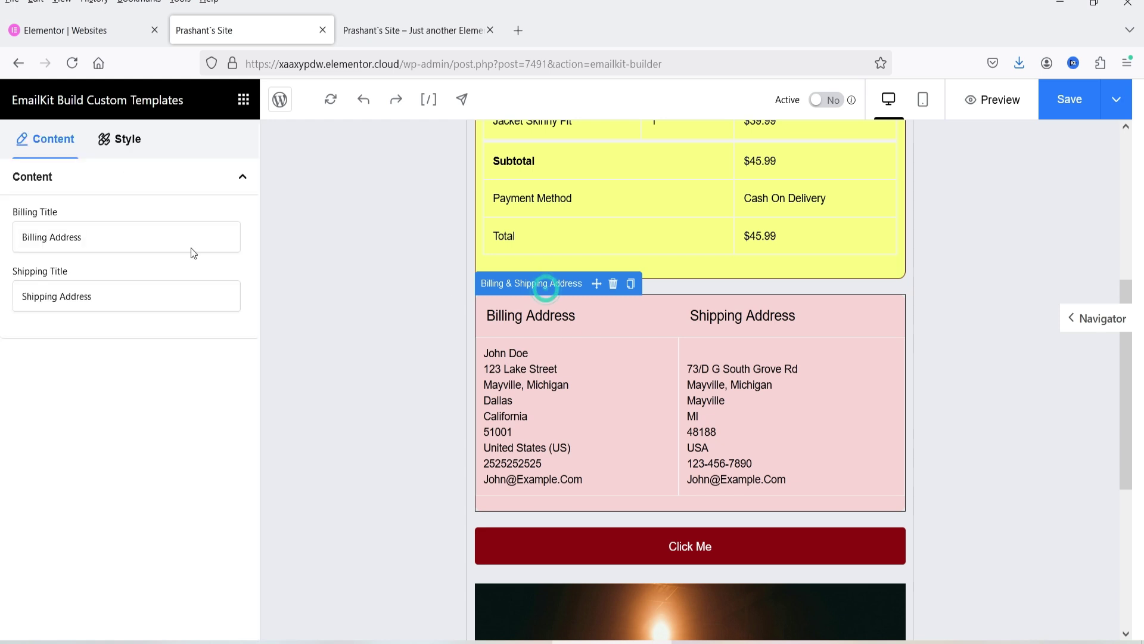
{"action": "left_click", "coordinate": [244, 99]}
{"action": "scroll", "coordinate": [213, 417], "scroll_direction": "down", "scroll_amount": 5}
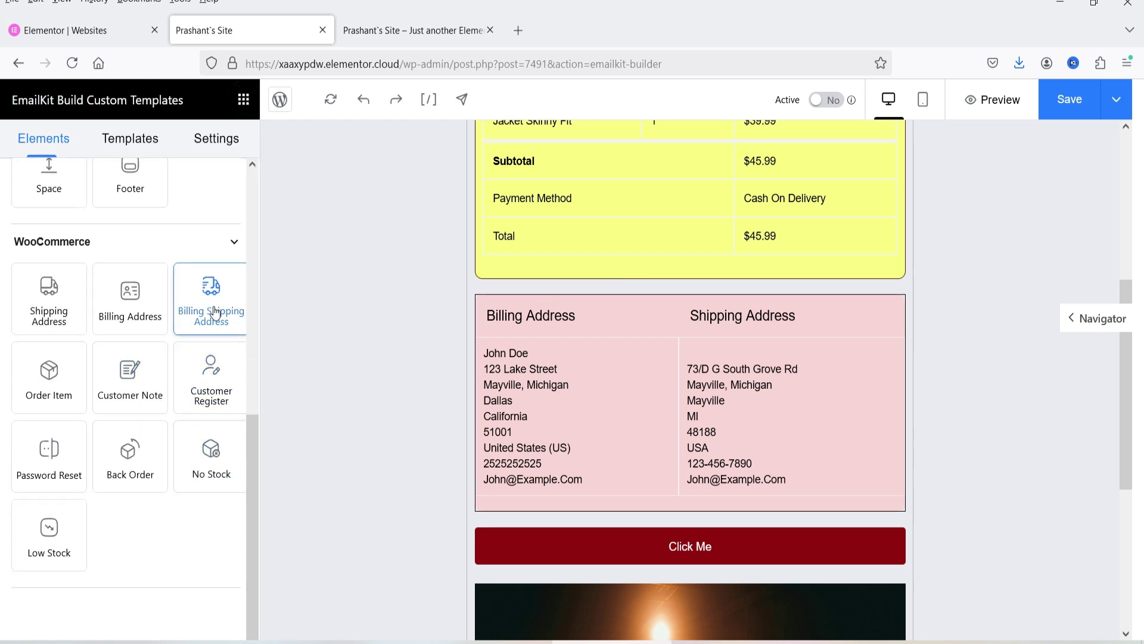
{"action": "scroll", "coordinate": [575, 258], "scroll_direction": "up", "scroll_amount": 3}
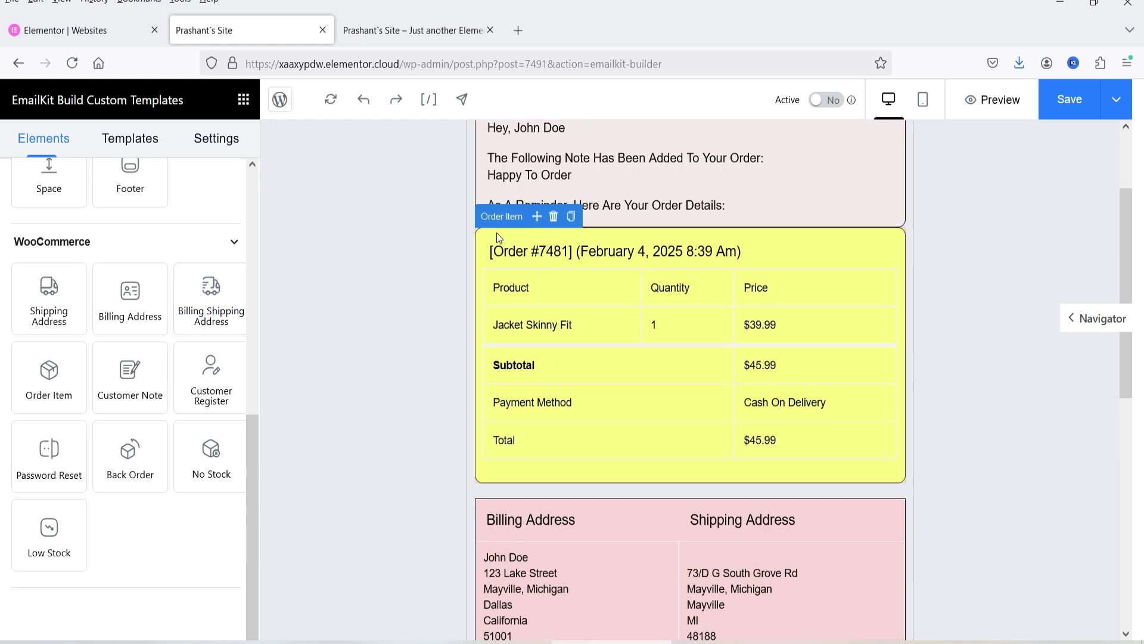
{"action": "scroll", "coordinate": [830, 355], "scroll_direction": "up", "scroll_amount": 2}
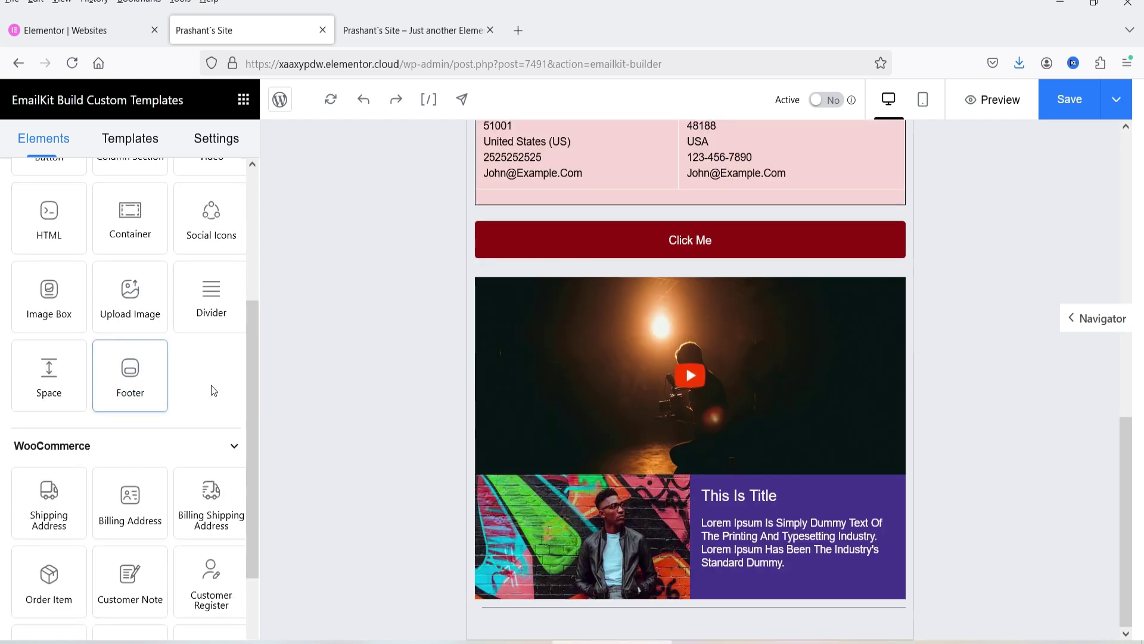
Add a Column Section at the end of the template and delete its third column to leave two
{"action": "scroll", "coordinate": [218, 398], "scroll_direction": "up", "scroll_amount": 4}
{"action": "left_click_drag", "start_coordinate": [127, 371], "coordinate": [703, 635]}
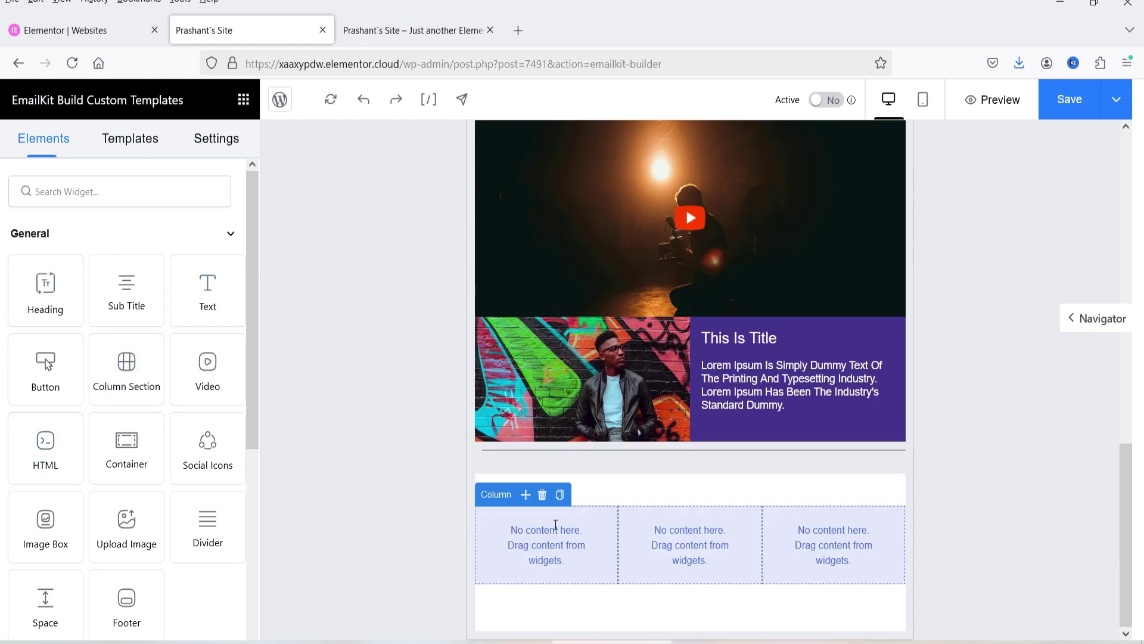
{"action": "left_click", "coordinate": [621, 531]}
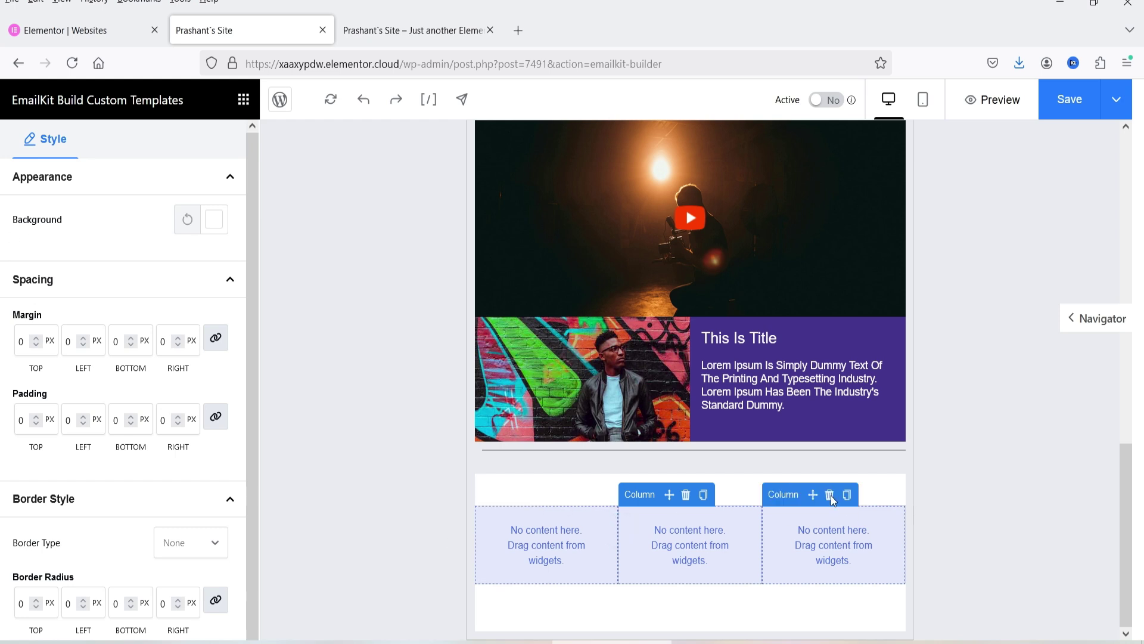
{"action": "left_click", "coordinate": [830, 495]}
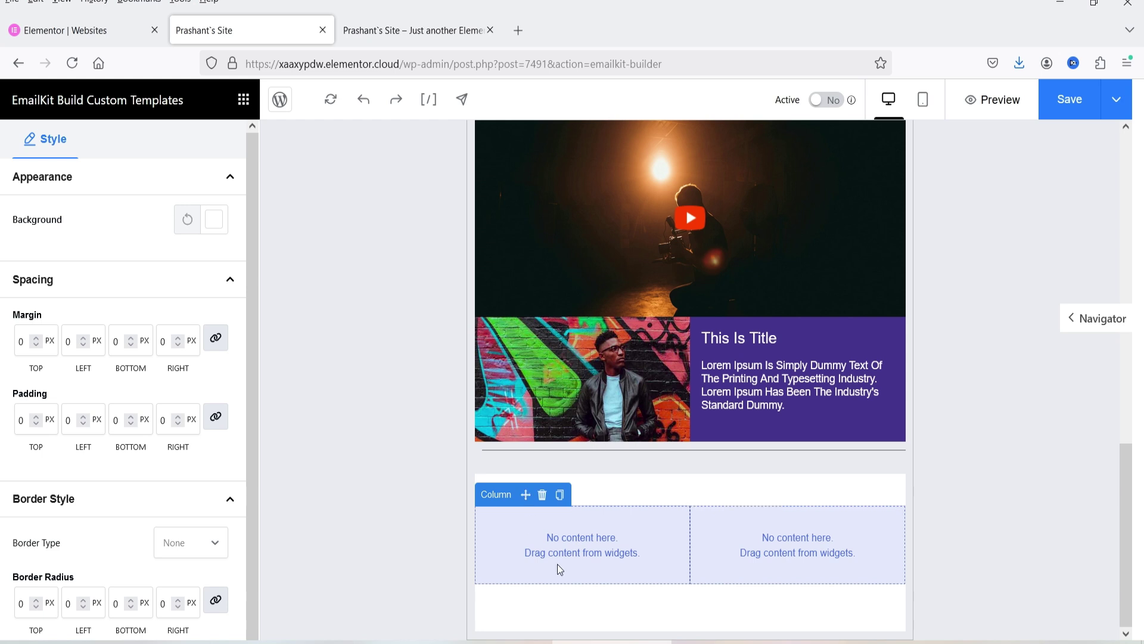
Place a Button in the first column of the new section and a Video in the second column
{"action": "left_click", "coordinate": [240, 102]}
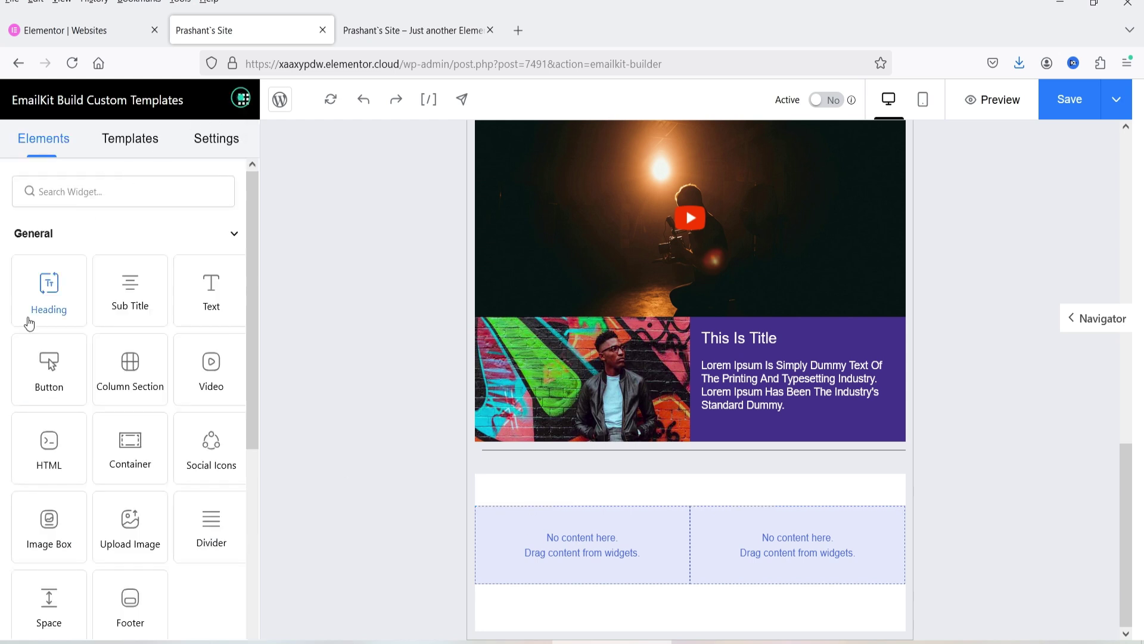
{"action": "left_click_drag", "start_coordinate": [46, 365], "coordinate": [560, 557]}
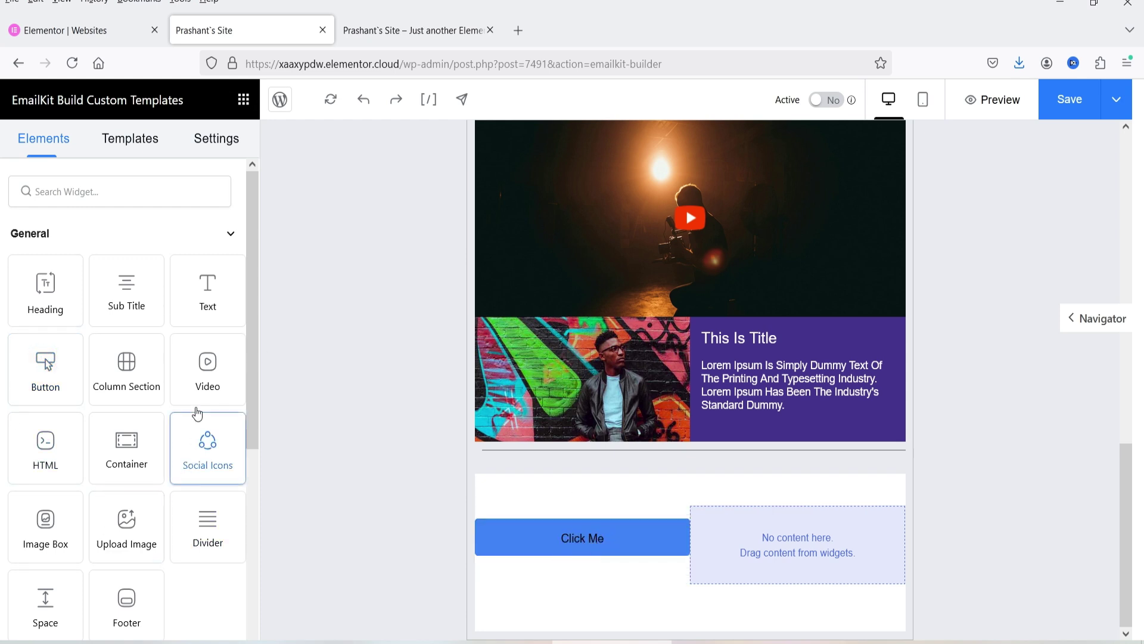
{"action": "left_click_drag", "start_coordinate": [209, 366], "coordinate": [775, 554]}
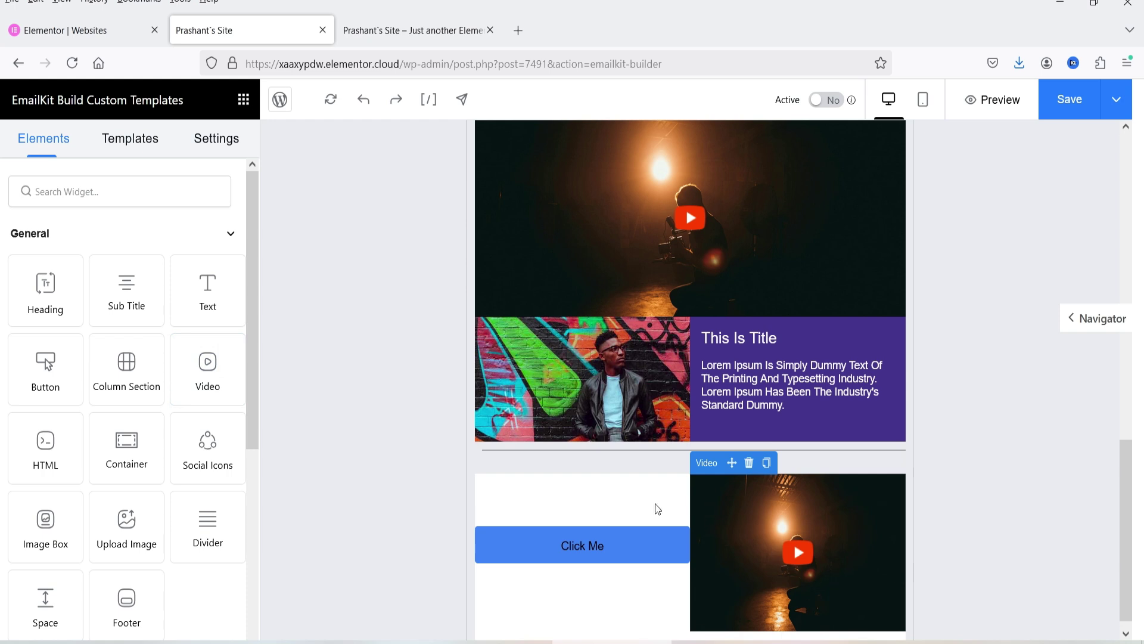
Set the padding of both the video column and the button column to 20 px on all sides
{"action": "left_click", "coordinate": [717, 466]}
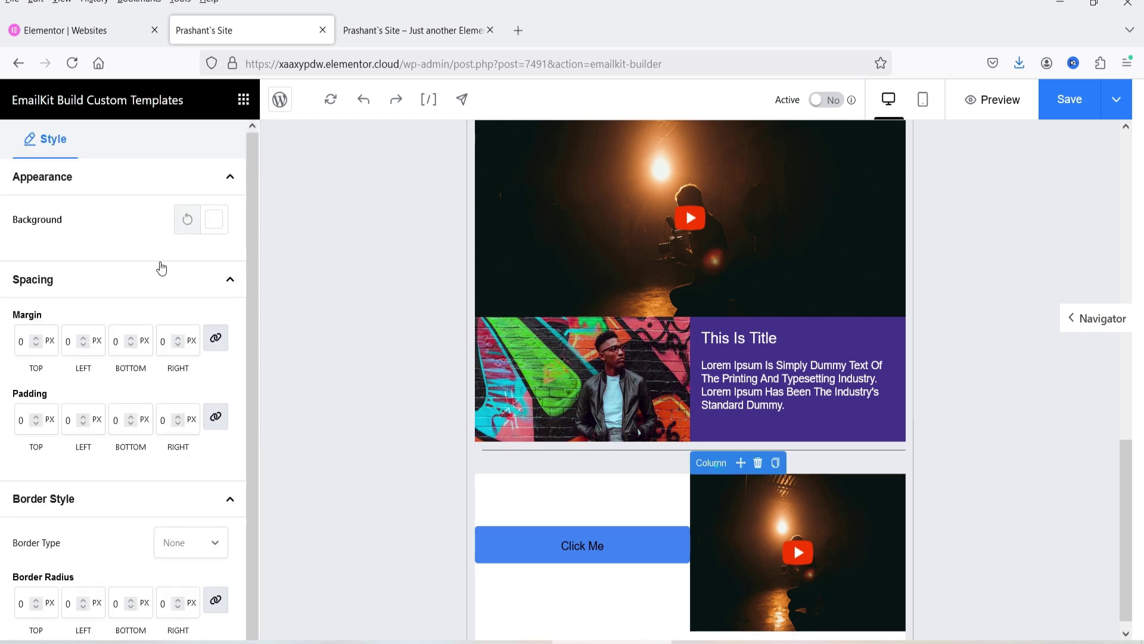
{"action": "left_click", "coordinate": [24, 420]}
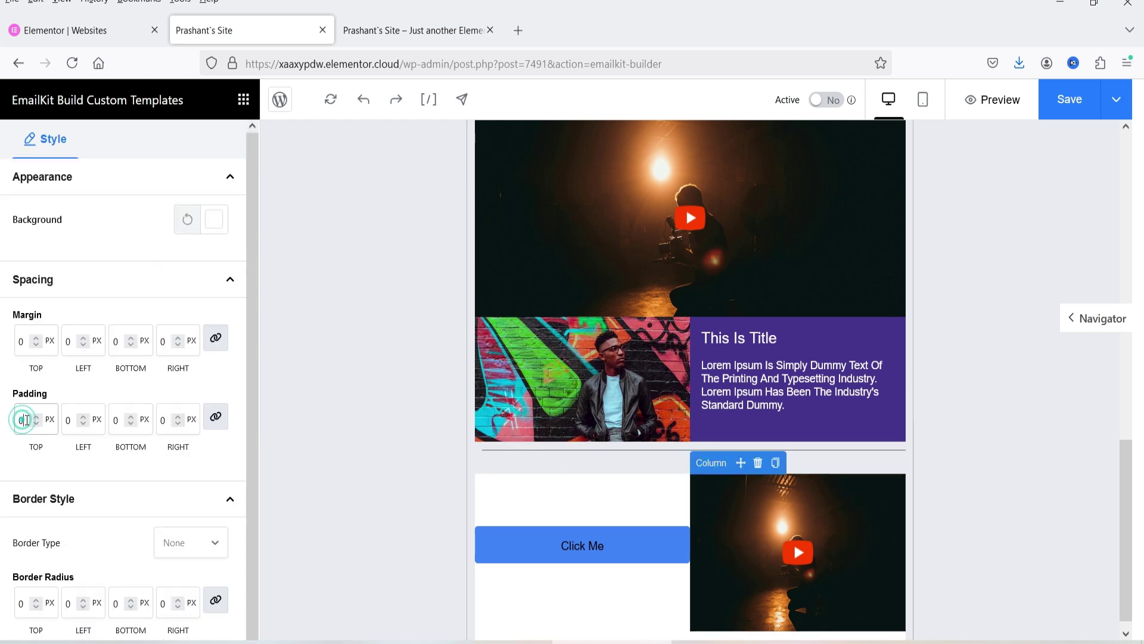
{"action": "type", "text": "20"}
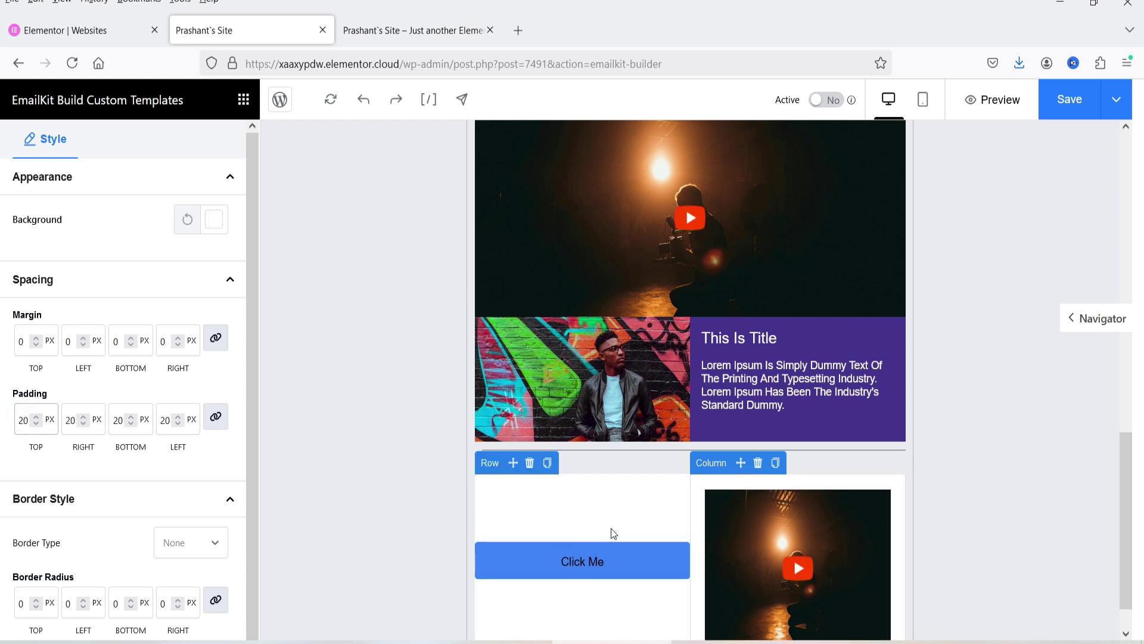
{"action": "left_click", "coordinate": [508, 533]}
{"action": "left_click", "coordinate": [20, 420]}
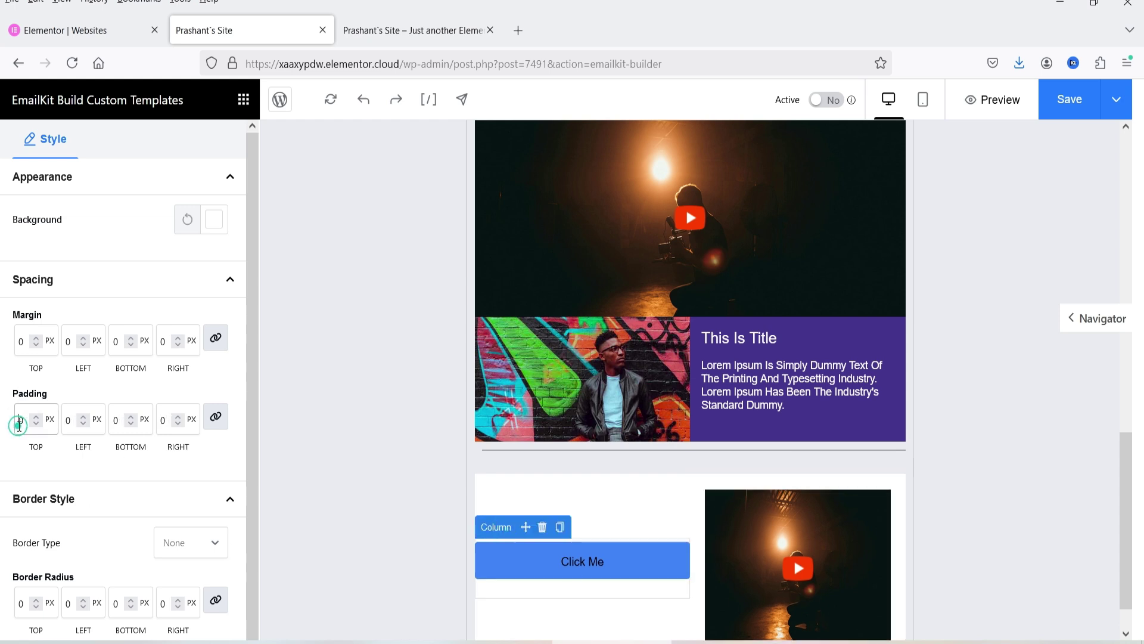
{"action": "type", "text": "2"}
{"action": "scroll", "coordinate": [775, 474], "scroll_direction": "down", "scroll_amount": 1}
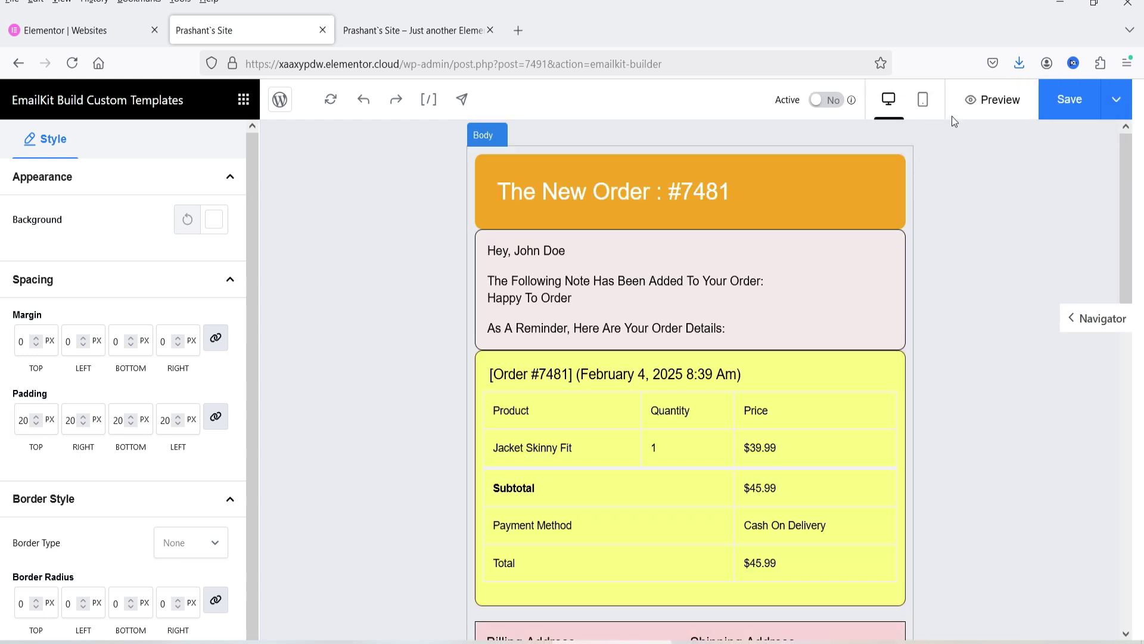
Preview the email template in the desktop, tablet and mobile layouts and return to the editor
{"action": "left_click", "coordinate": [986, 110]}
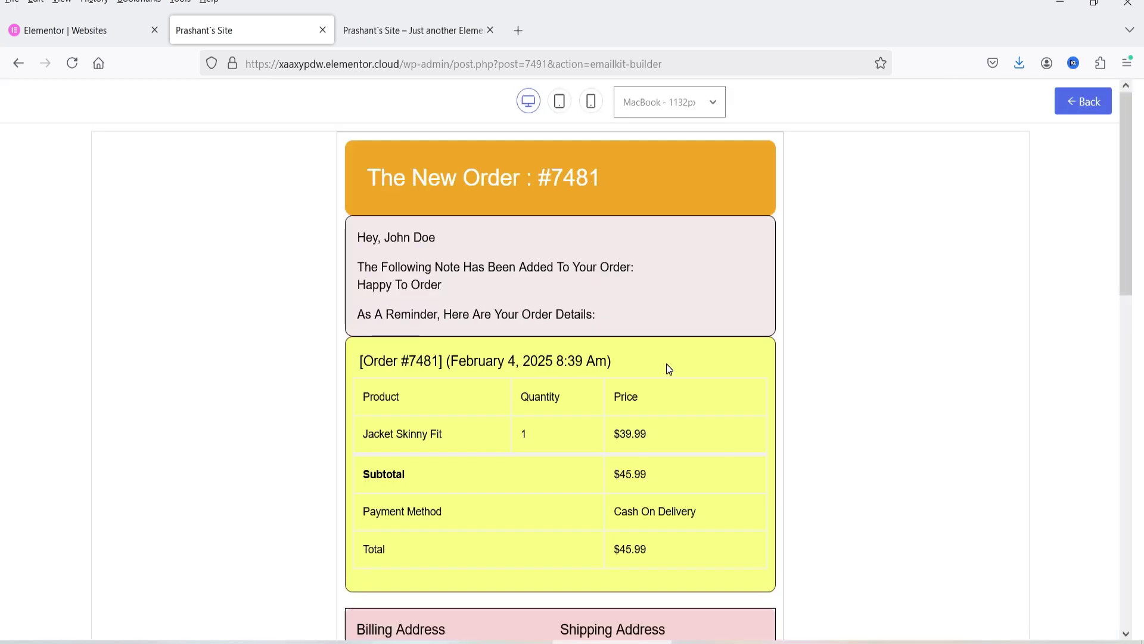
{"action": "left_click", "coordinate": [559, 101]}
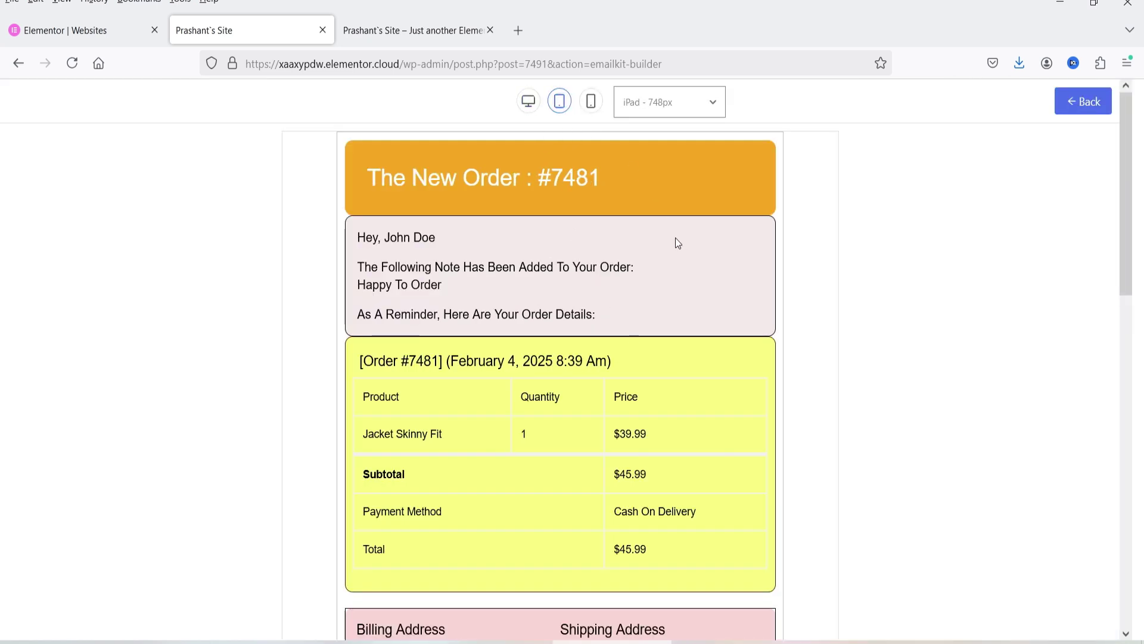
{"action": "scroll", "coordinate": [596, 338], "scroll_direction": "down", "scroll_amount": 7}
{"action": "scroll", "coordinate": [594, 336], "scroll_direction": "up", "scroll_amount": 7}
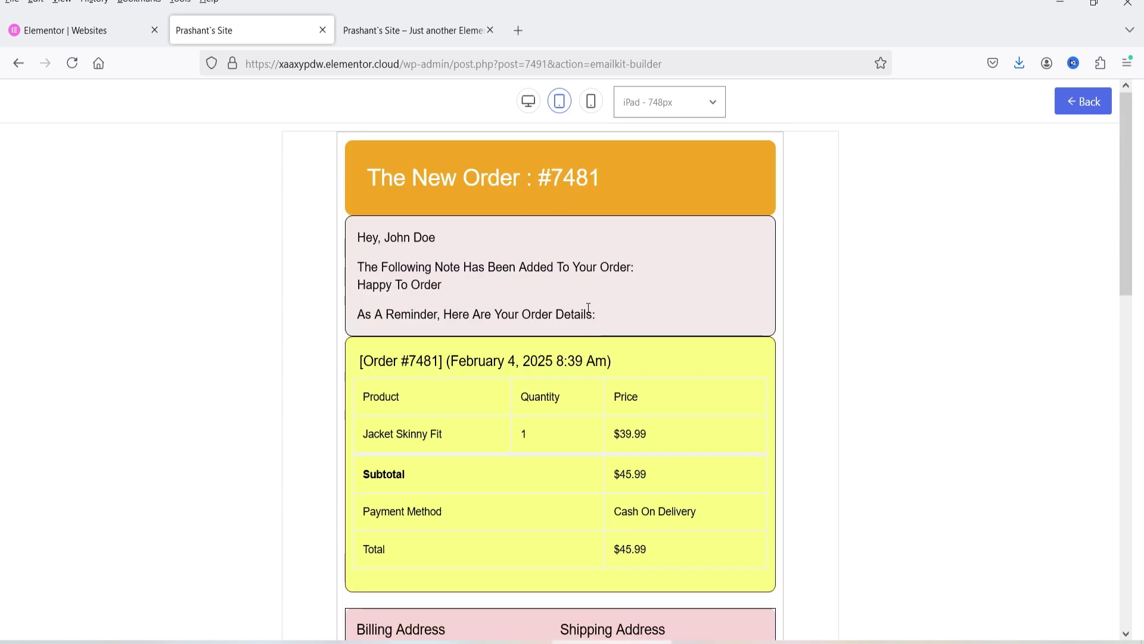
{"action": "left_click", "coordinate": [591, 103]}
{"action": "scroll", "coordinate": [591, 374], "scroll_direction": "down", "scroll_amount": 10}
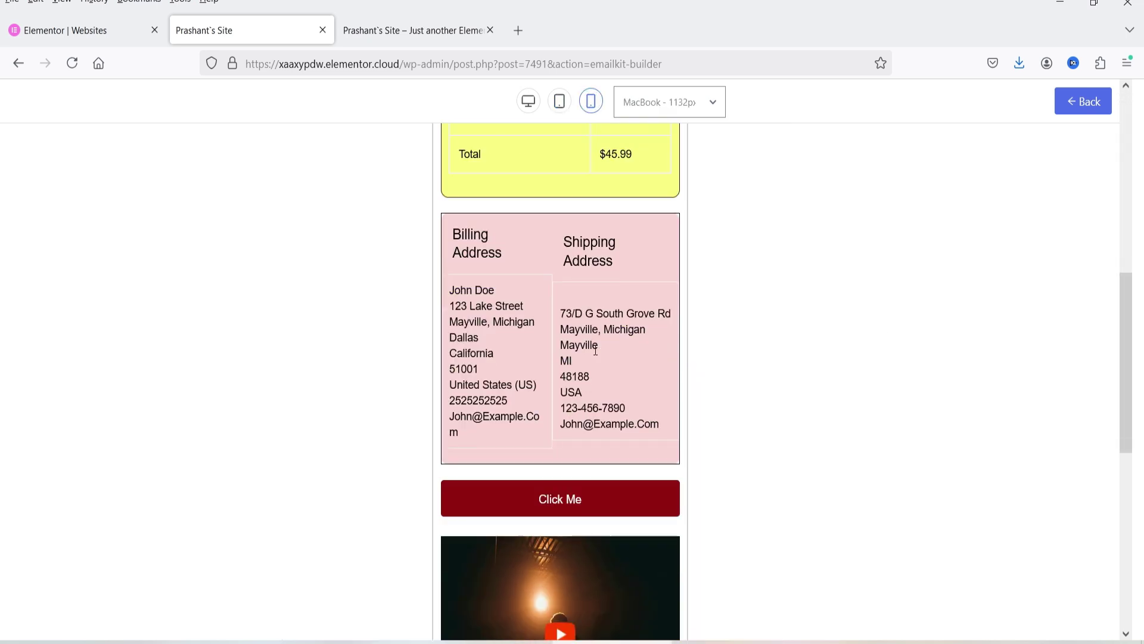
{"action": "scroll", "coordinate": [593, 372], "scroll_direction": "up", "scroll_amount": 10}
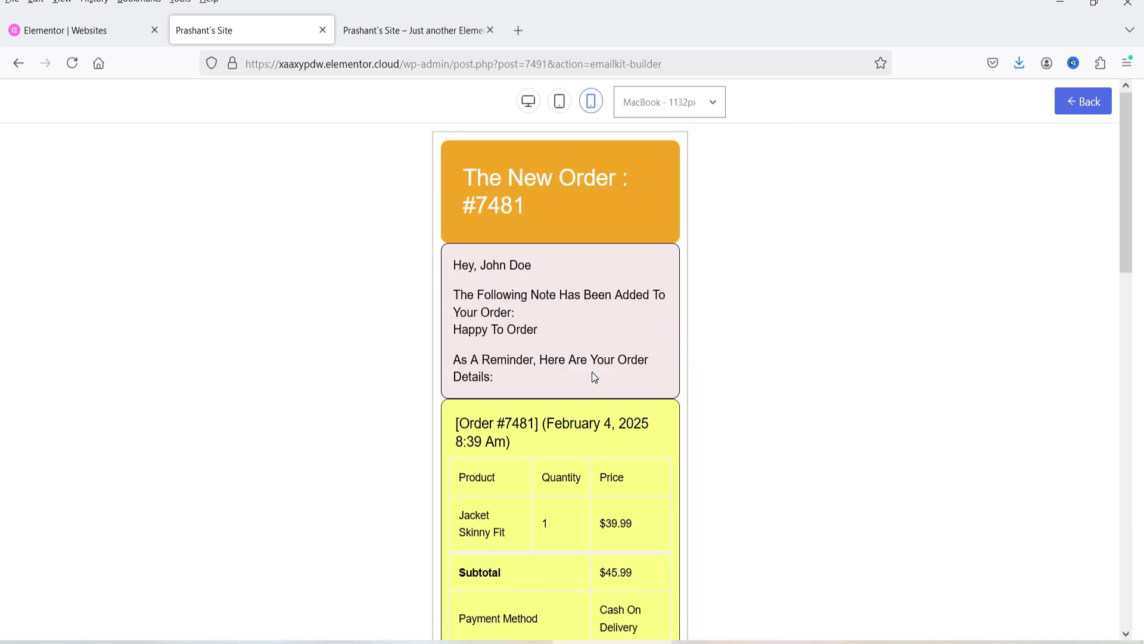
{"action": "left_click", "coordinate": [1088, 107]}
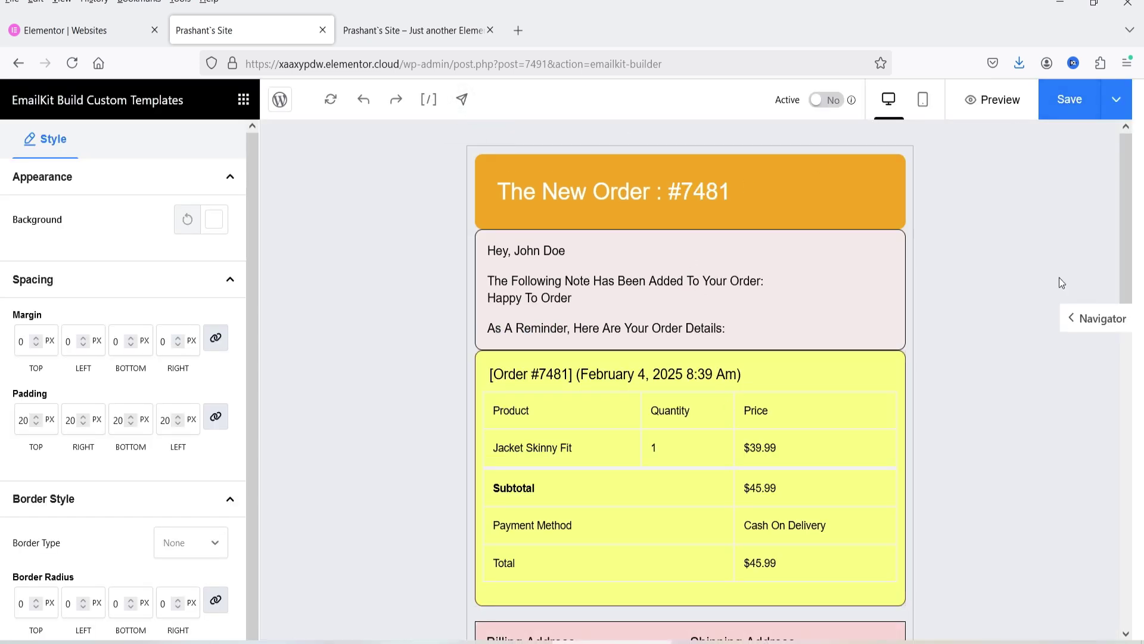
Save the template with its status set to active and exit to the EmailKit template list in WordPress
{"action": "left_click", "coordinate": [1068, 100]}
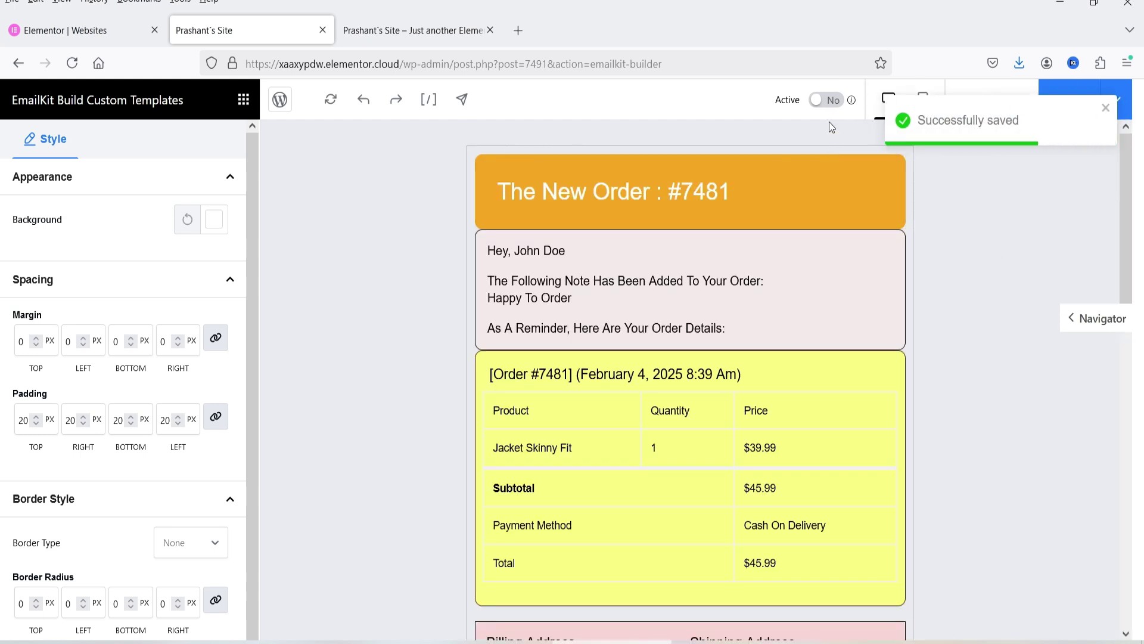
{"action": "left_click", "coordinate": [826, 99]}
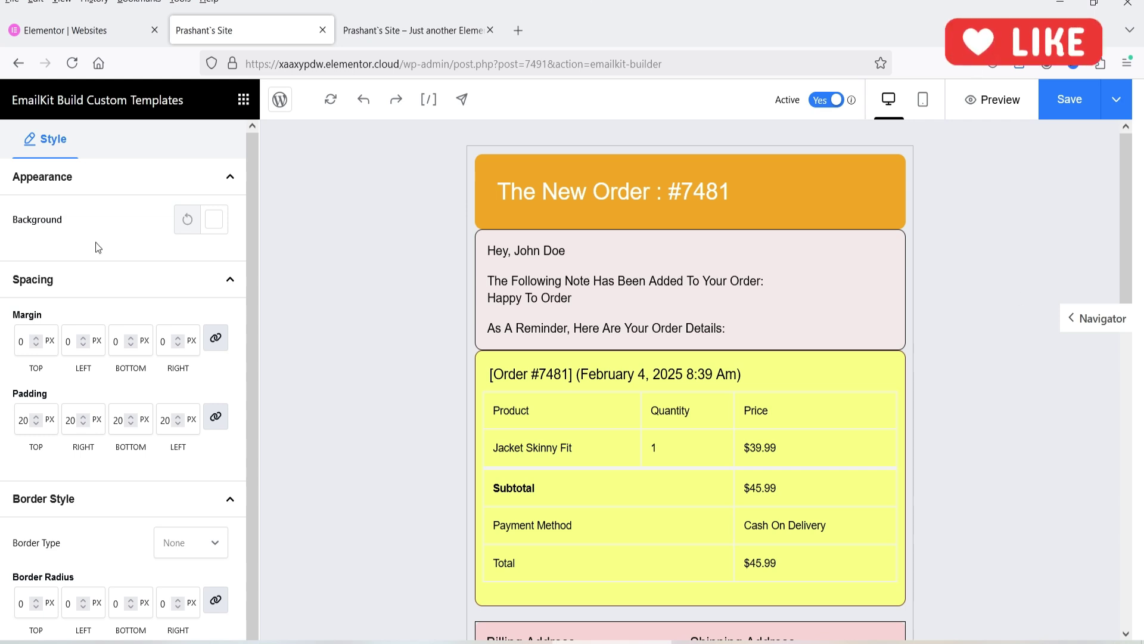
{"action": "left_click", "coordinate": [280, 100]}
{"action": "left_click", "coordinate": [454, 393]}
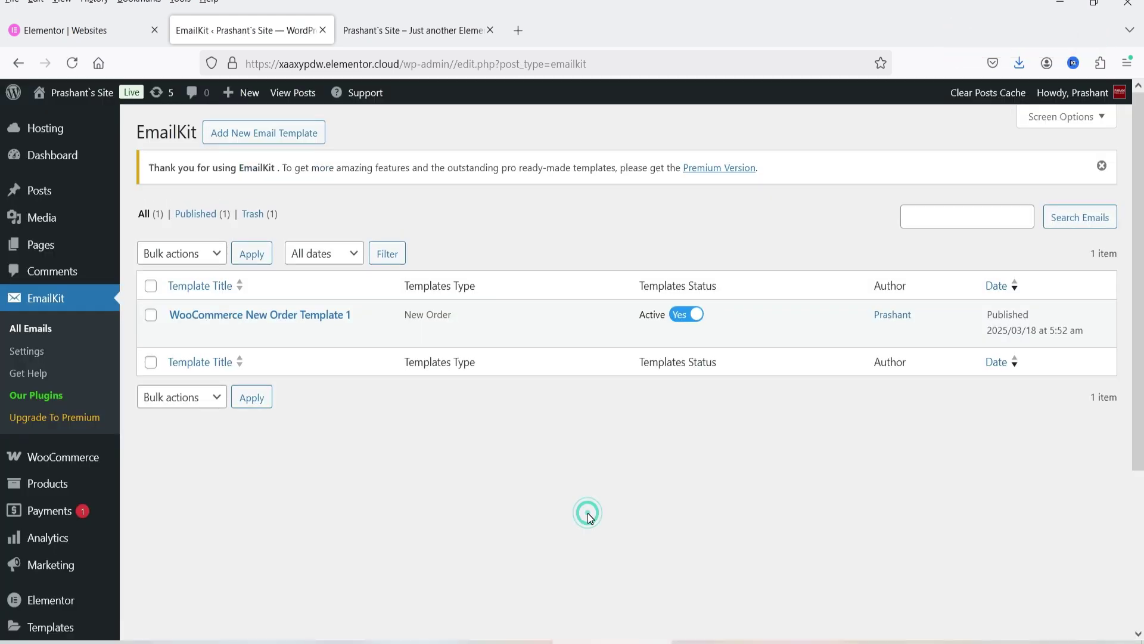
Upload the plugin file emailkit-pro-1.0.4.zip as a new WordPress plugin and install it
{"action": "scroll", "coordinate": [298, 476], "scroll_direction": "down", "scroll_amount": 3}
{"action": "left_click", "coordinate": [187, 551]}
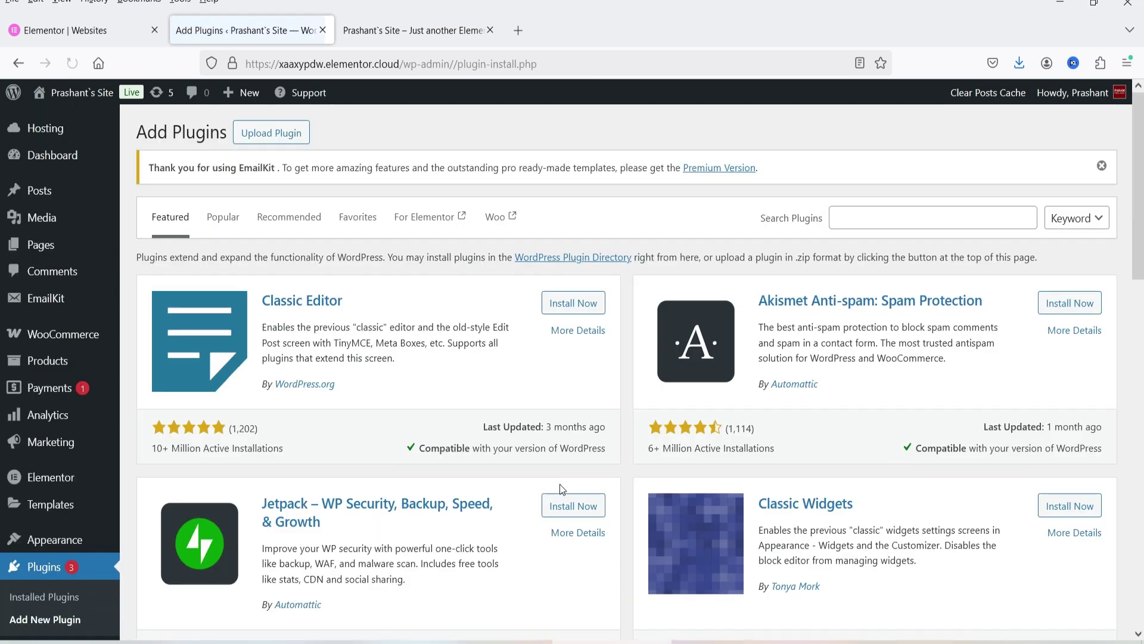
{"action": "left_click", "coordinate": [282, 134]}
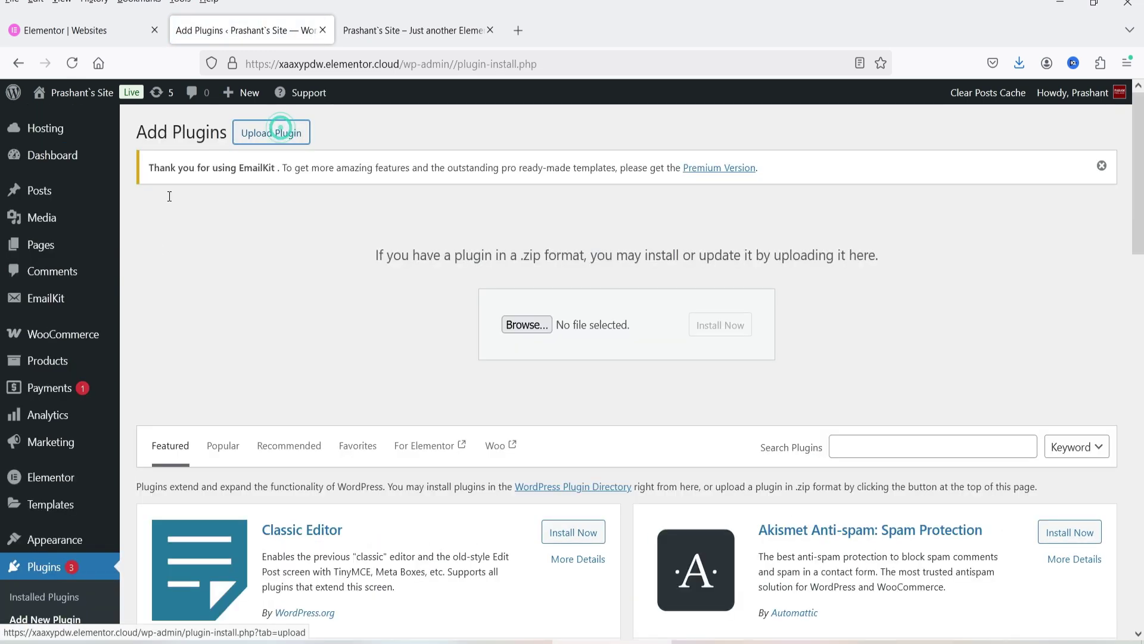
{"action": "left_click", "coordinate": [538, 325]}
{"action": "double_click", "coordinate": [274, 133]}
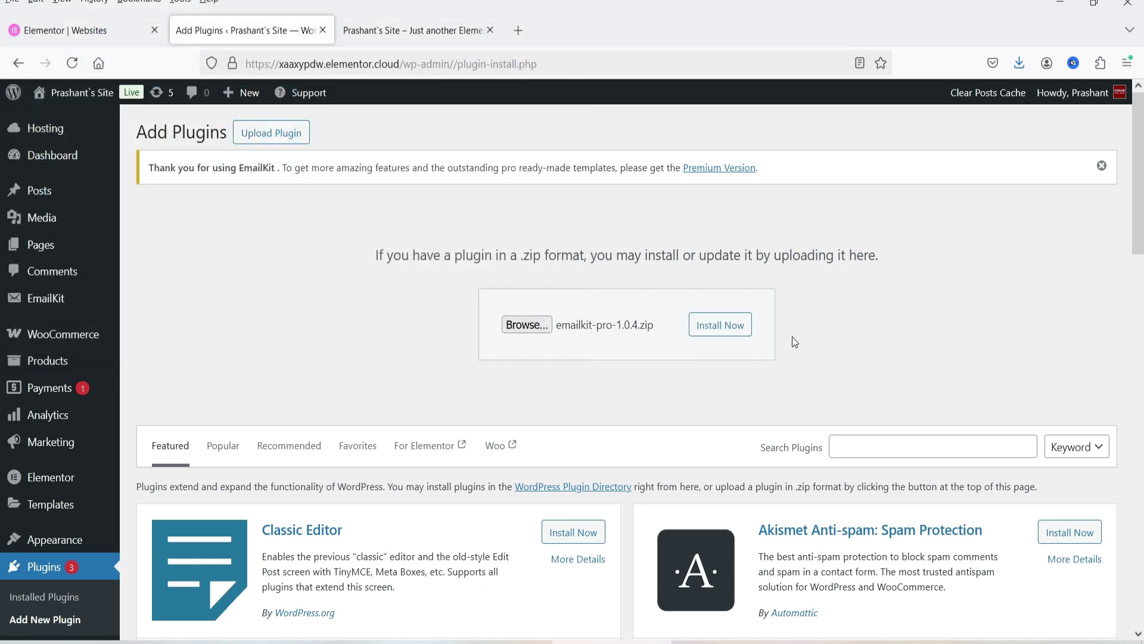
{"action": "left_click", "coordinate": [728, 325]}
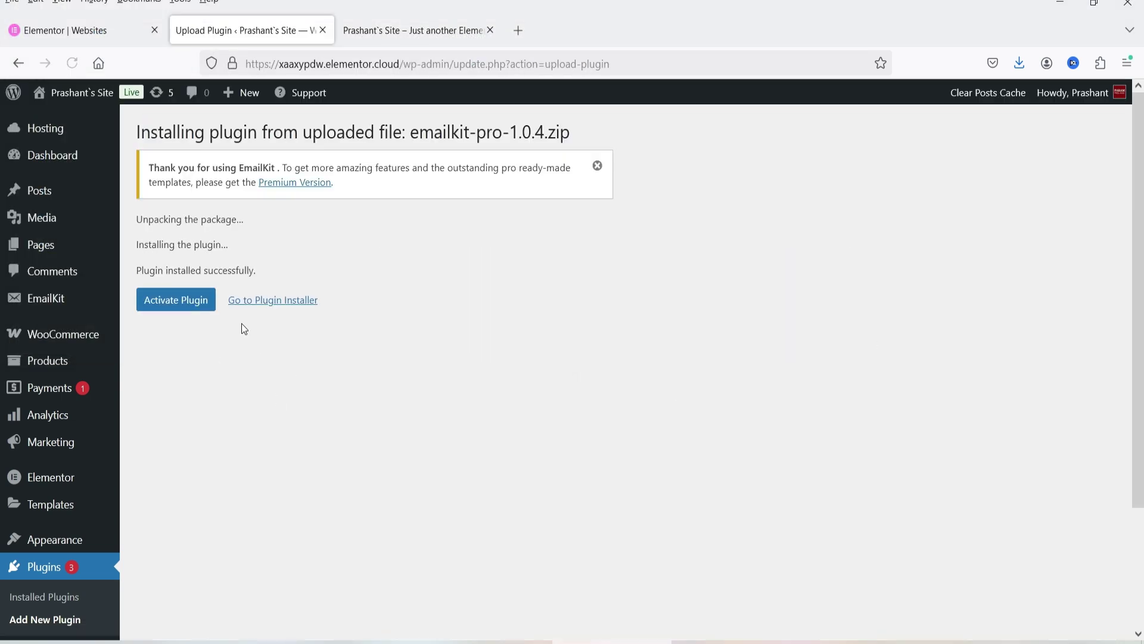
Activate the installed EmailKit Pro plugin and open the EmailKit license settings
{"action": "left_click", "coordinate": [167, 300]}
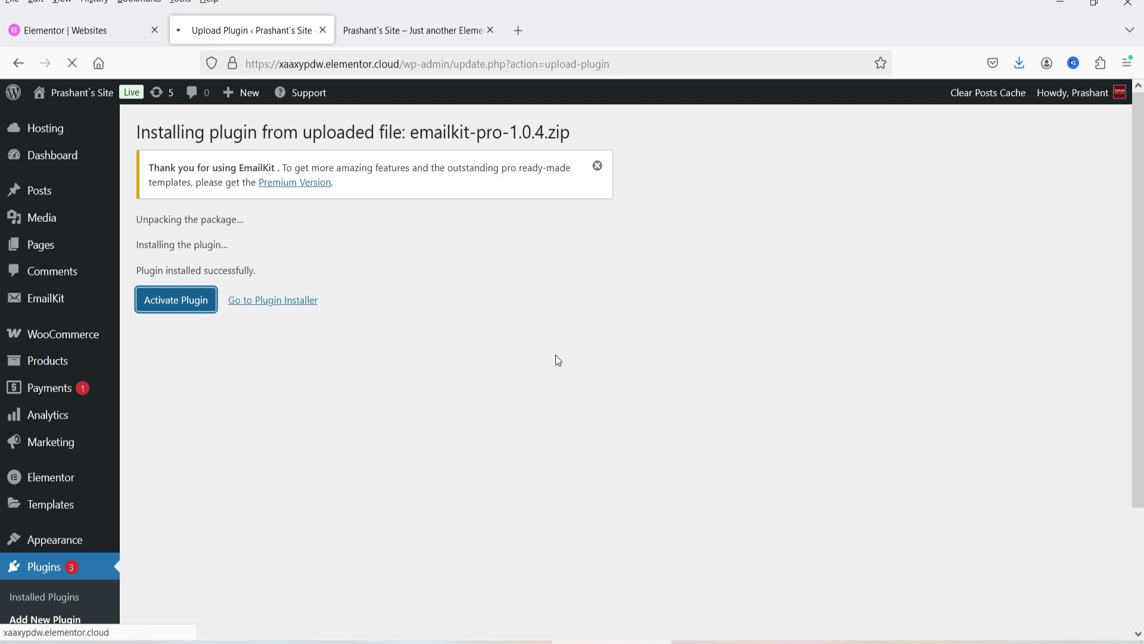
{"action": "mouse_move", "coordinate": [53, 304]}
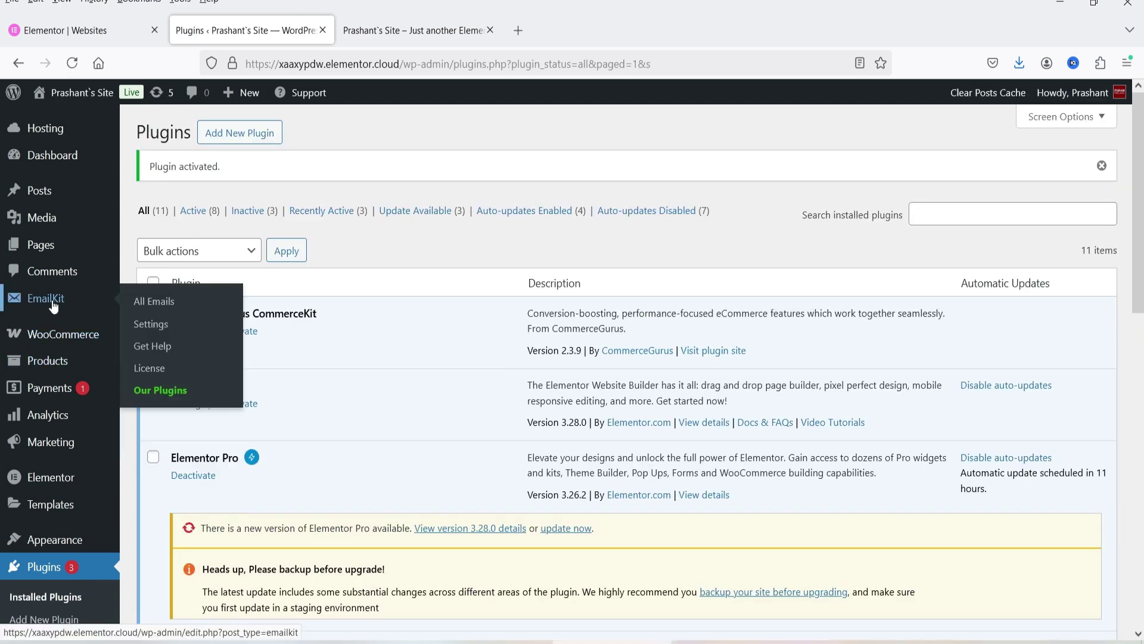
{"action": "left_click", "coordinate": [149, 368]}
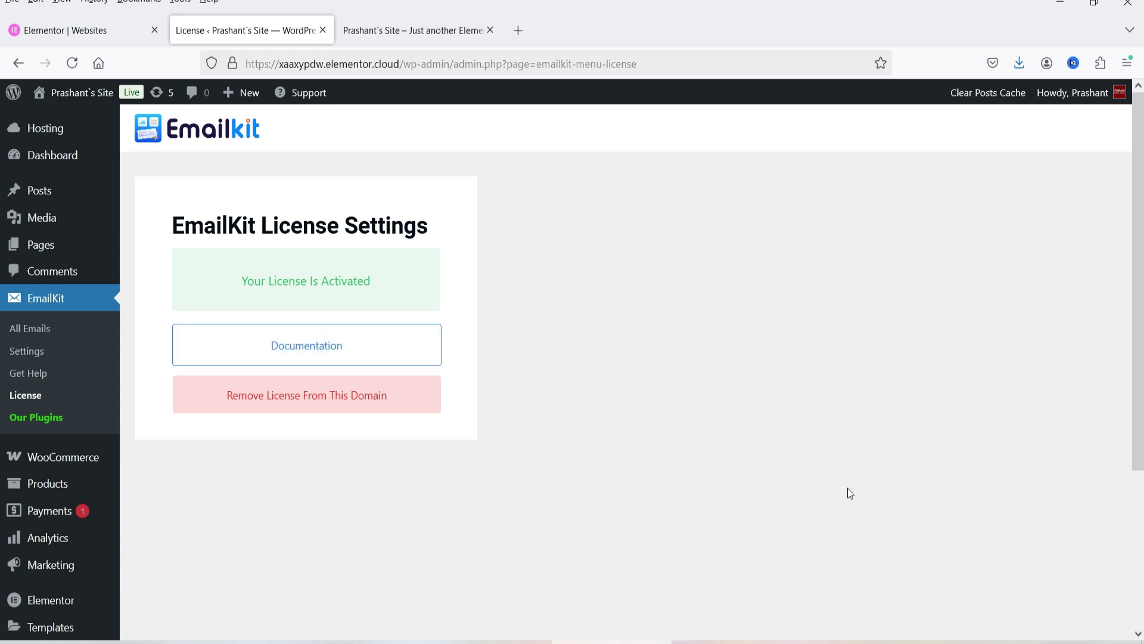
Open WooCommerce New Order Template 1 in the EmailKit builder with its elements list showing
{"action": "left_click", "coordinate": [27, 332]}
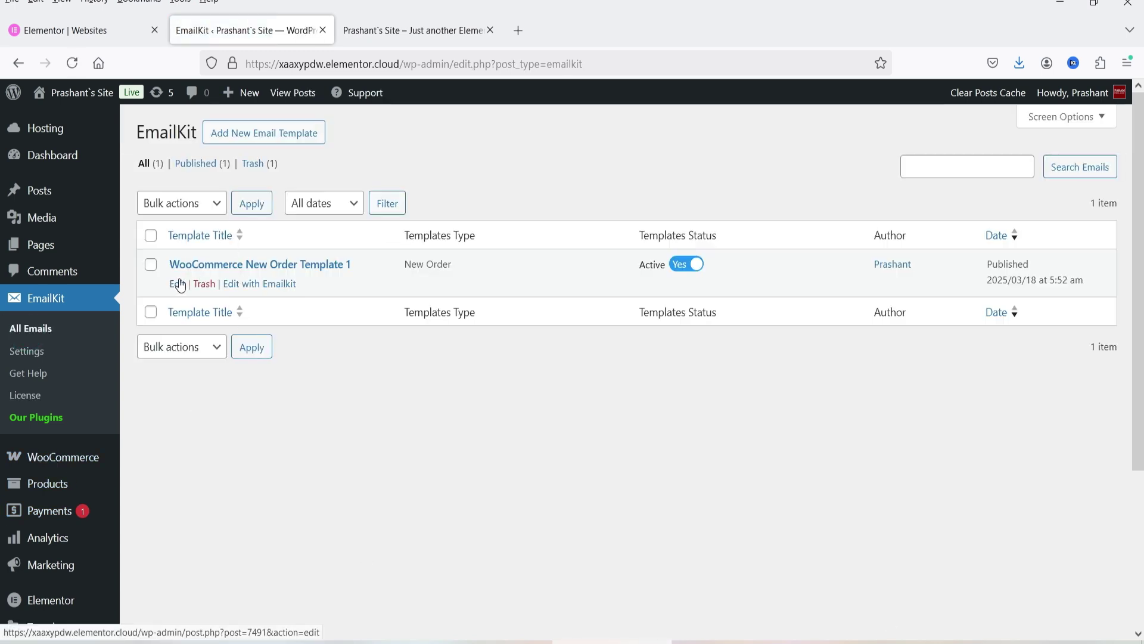
{"action": "left_click", "coordinate": [266, 288]}
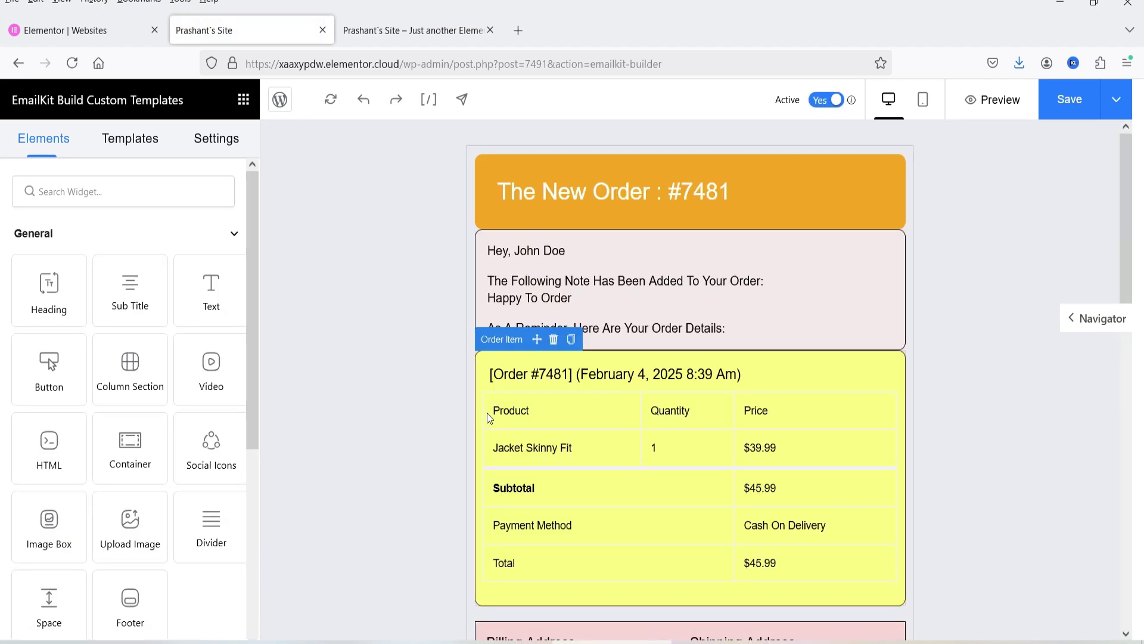
{"action": "left_click", "coordinate": [132, 145]}
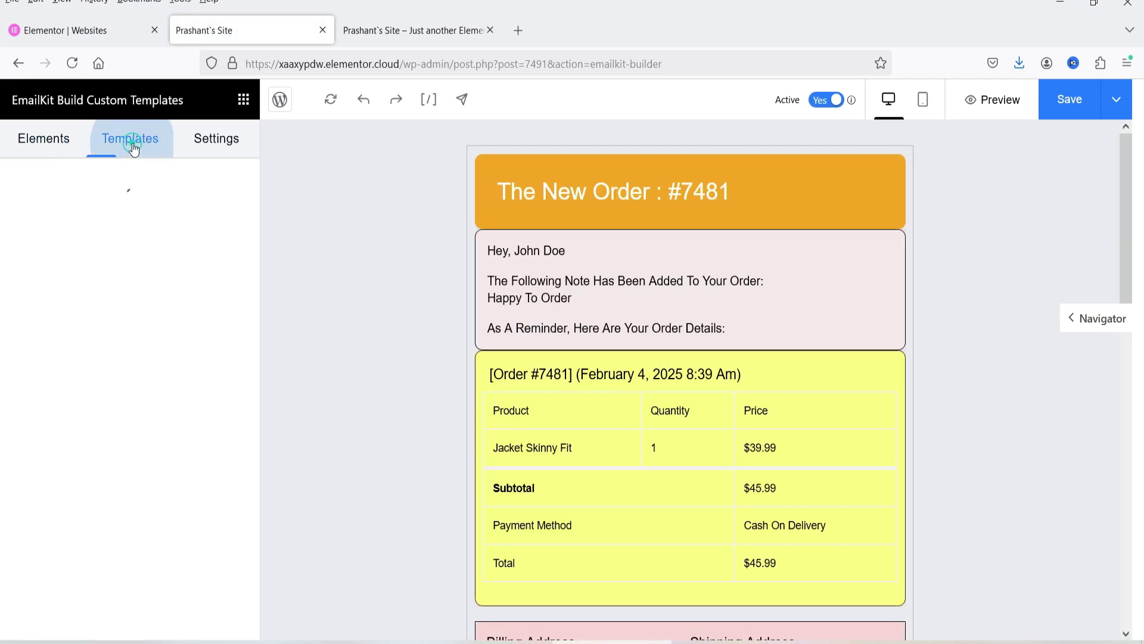
{"action": "left_click", "coordinate": [44, 143]}
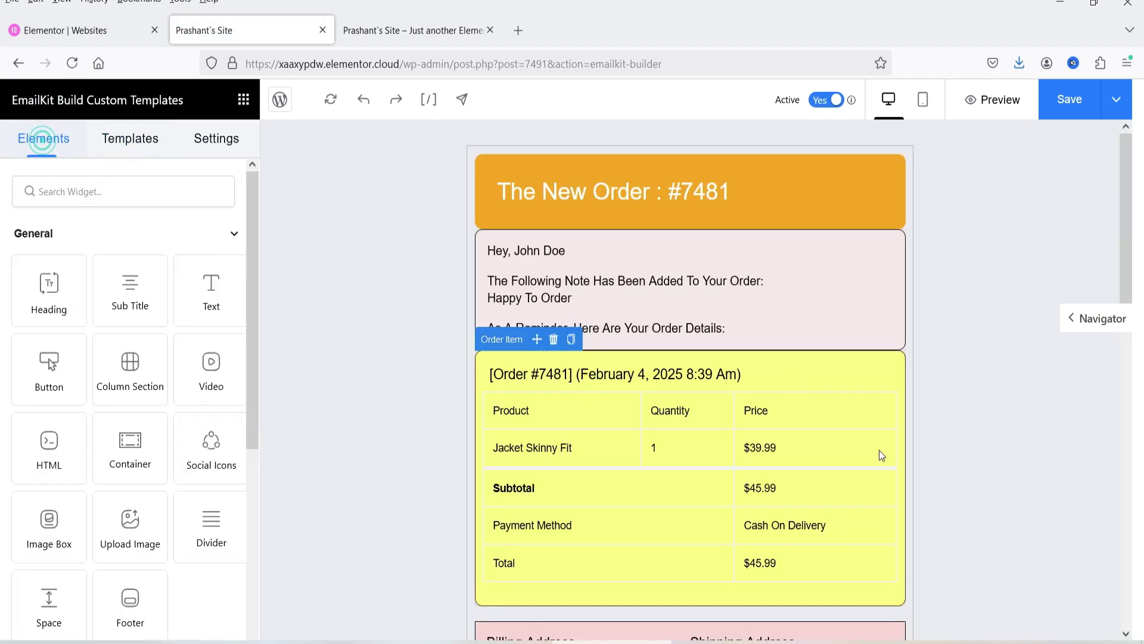
Try Style 2 and Style 3 on the Order Item block and return it to Style 1
{"action": "left_click", "coordinate": [520, 340]}
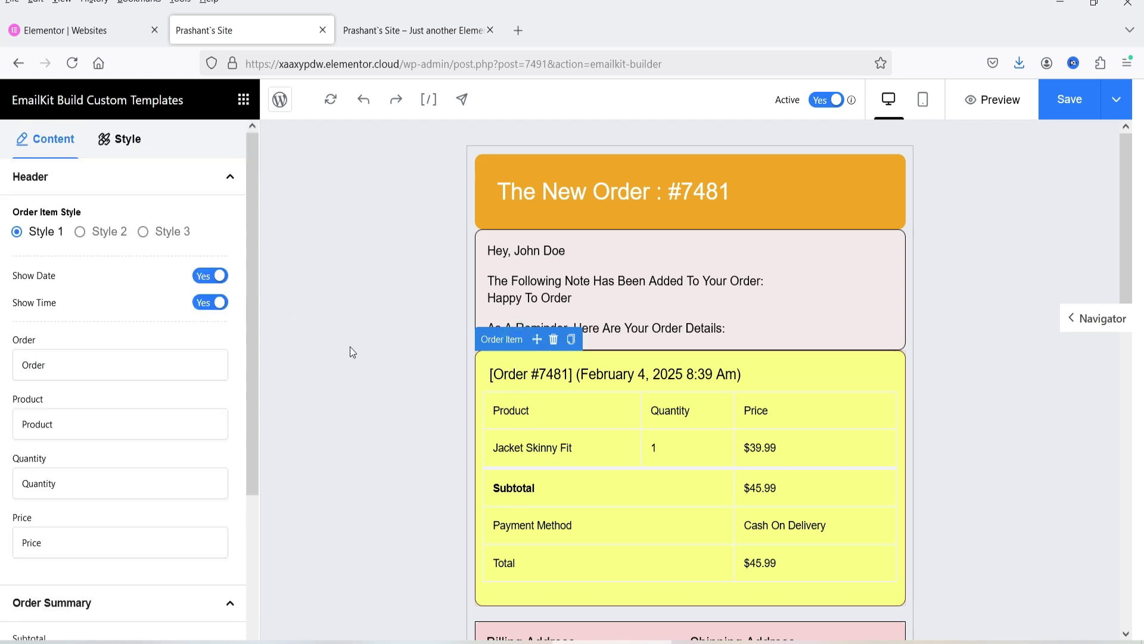
{"action": "left_click", "coordinate": [80, 232]}
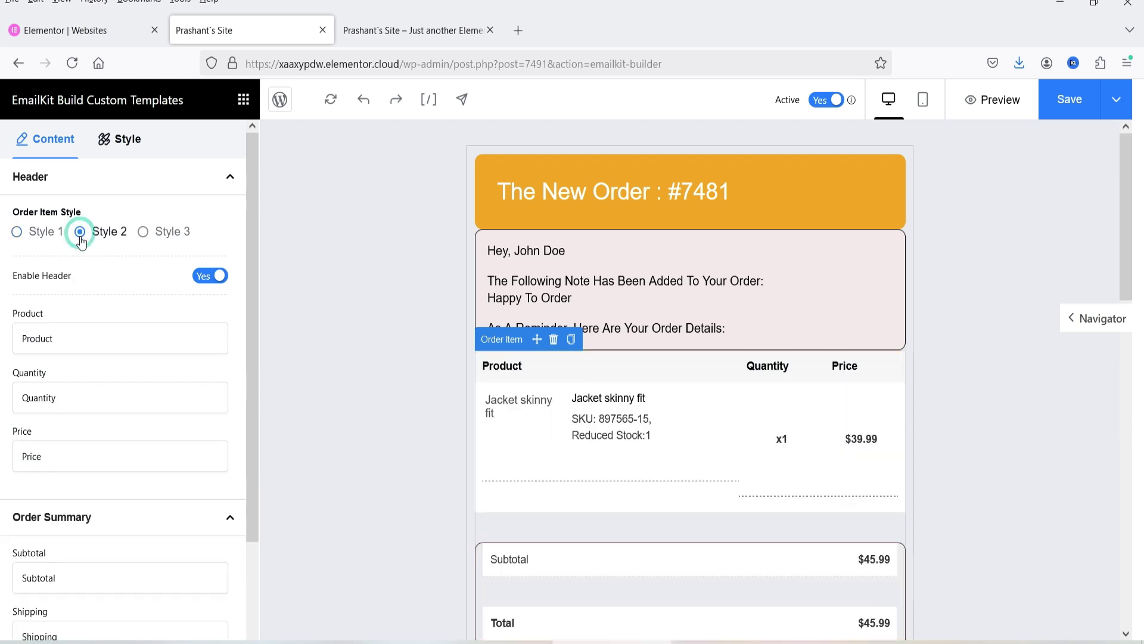
{"action": "scroll", "coordinate": [843, 420], "scroll_direction": "down", "scroll_amount": 3}
{"action": "scroll", "coordinate": [859, 428], "scroll_direction": "up", "scroll_amount": 3}
{"action": "left_click", "coordinate": [141, 230]}
{"action": "scroll", "coordinate": [986, 359], "scroll_direction": "down", "scroll_amount": 3}
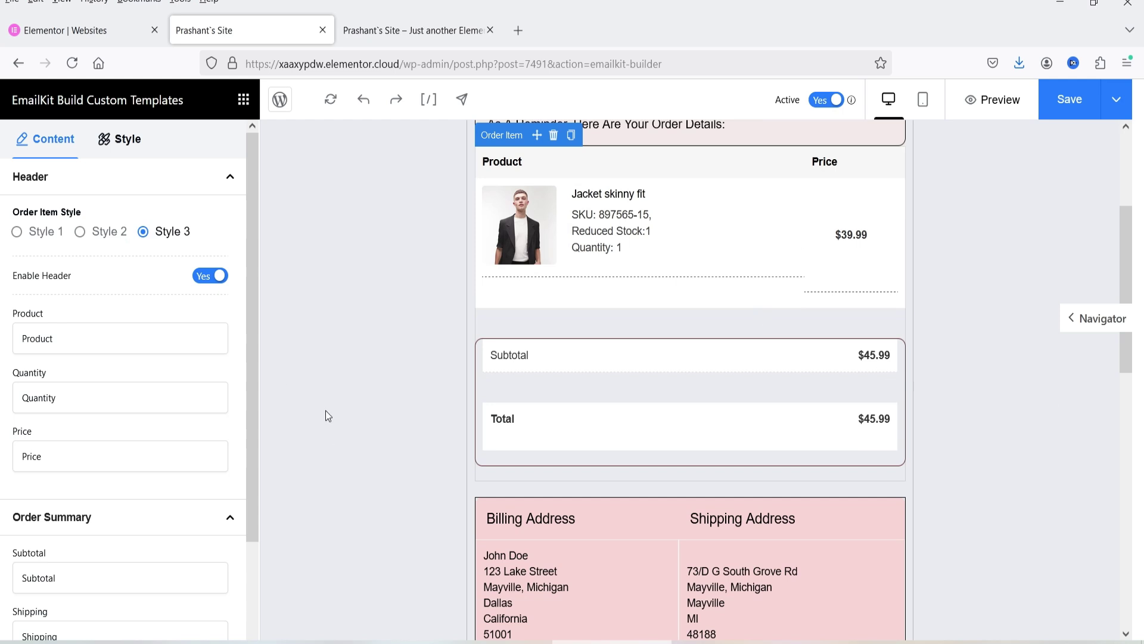
{"action": "scroll", "coordinate": [722, 429], "scroll_direction": "up", "scroll_amount": 2}
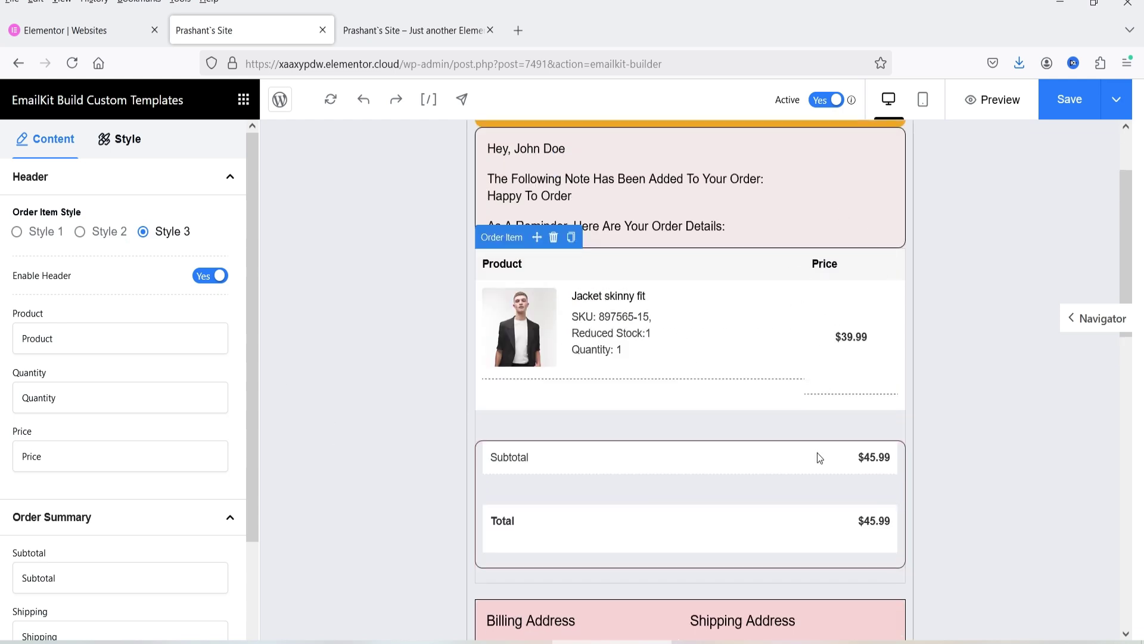
{"action": "left_click", "coordinate": [17, 231]}
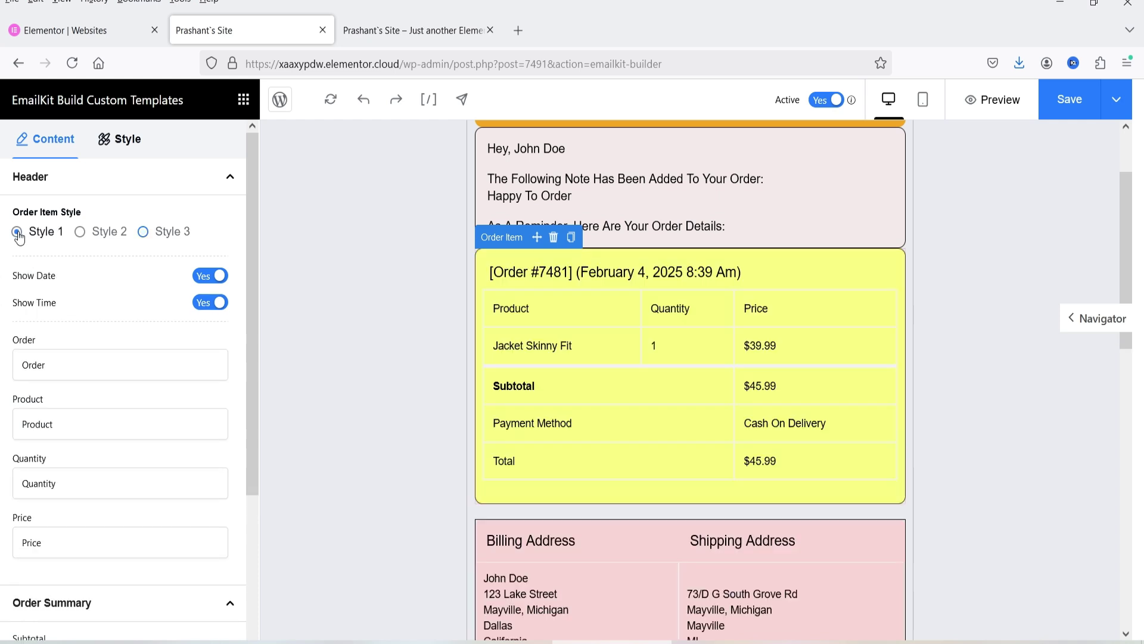
{"action": "scroll", "coordinate": [952, 303], "scroll_direction": "up", "scroll_amount": 2}
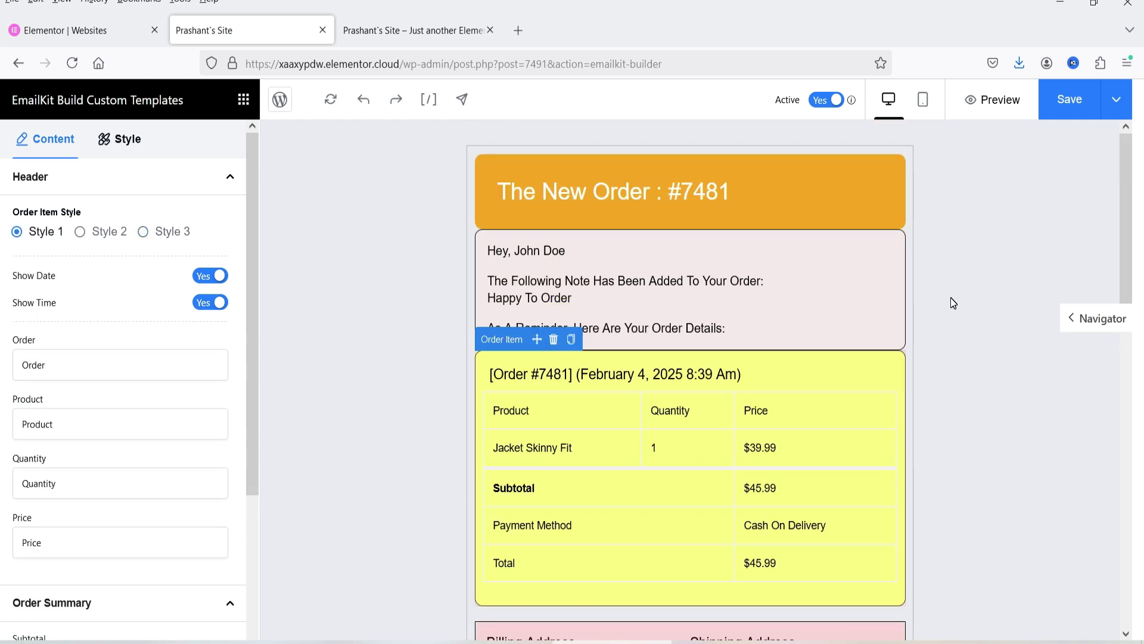
Save the email and store a copy in the template library under the name "sample 1"
{"action": "left_click", "coordinate": [1069, 100]}
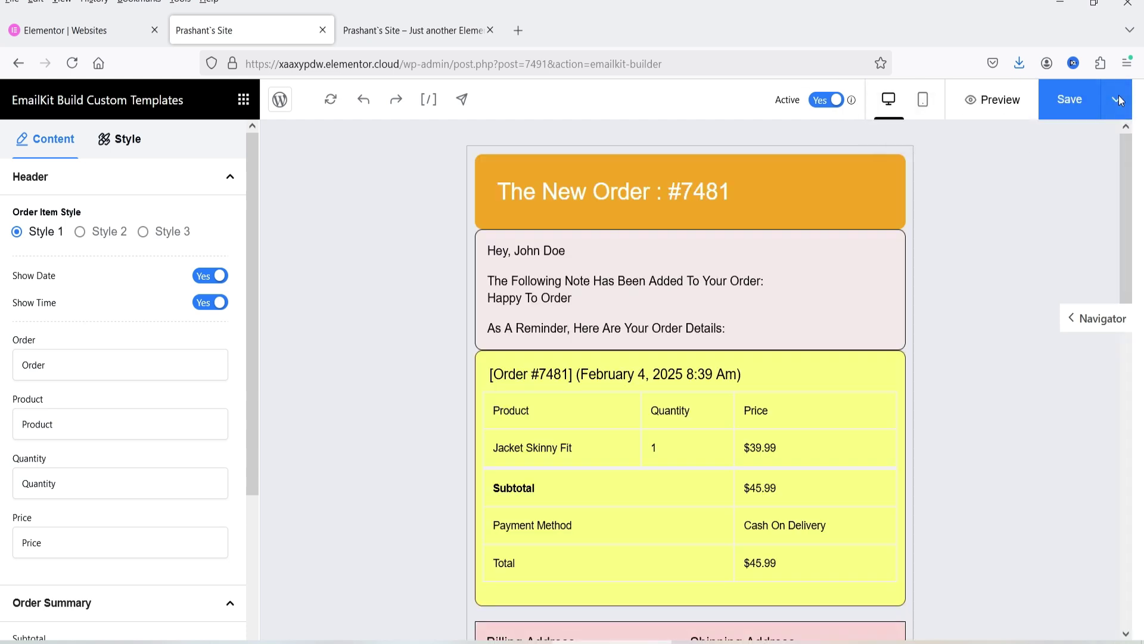
{"action": "left_click", "coordinate": [1118, 109]}
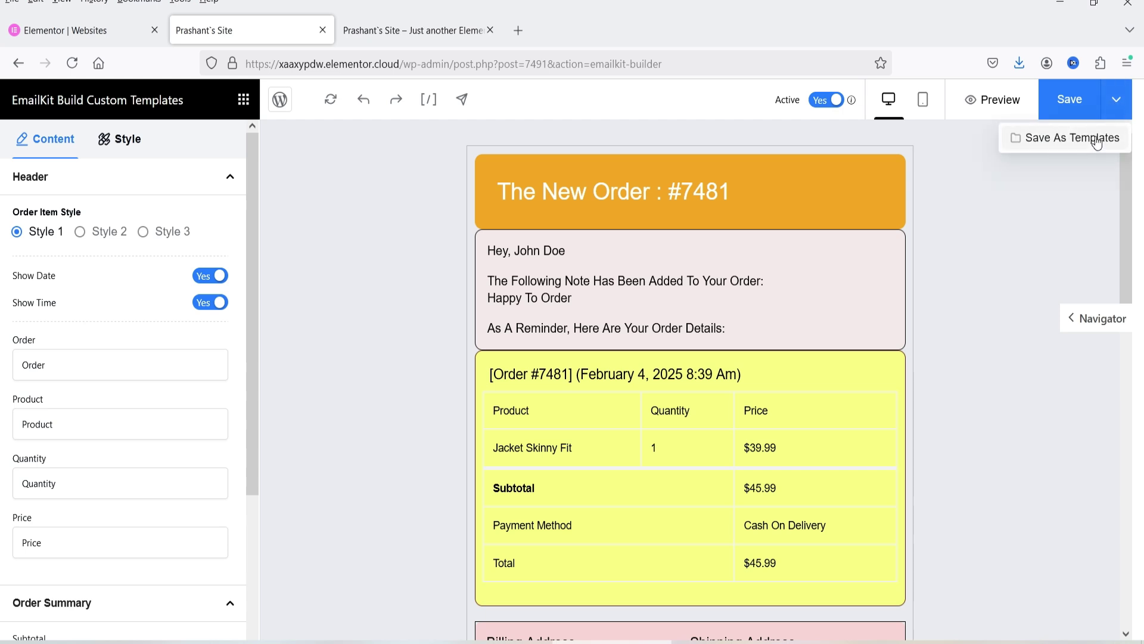
{"action": "left_click", "coordinate": [1063, 139]}
{"action": "left_click", "coordinate": [430, 392]}
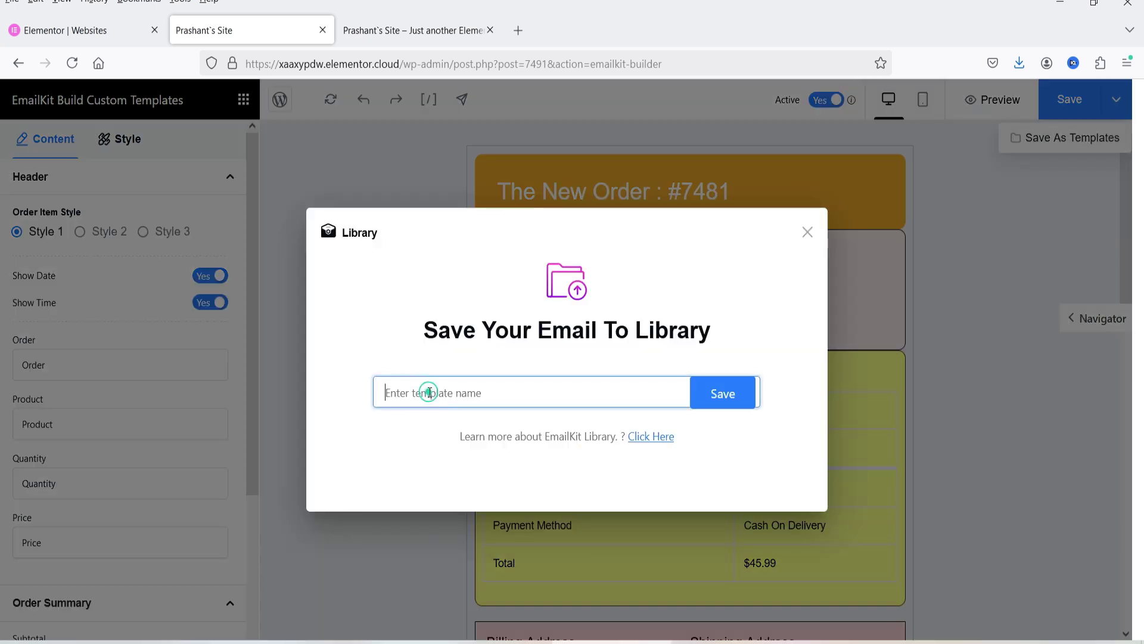
{"action": "type", "text": "sample 1"}
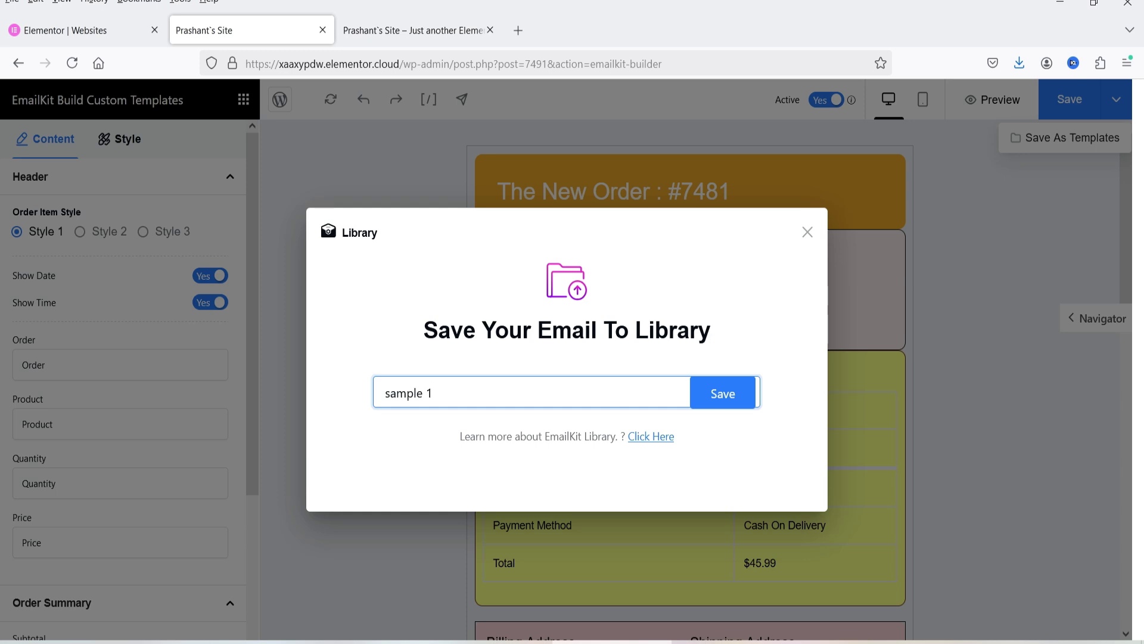
{"action": "left_click", "coordinate": [723, 400]}
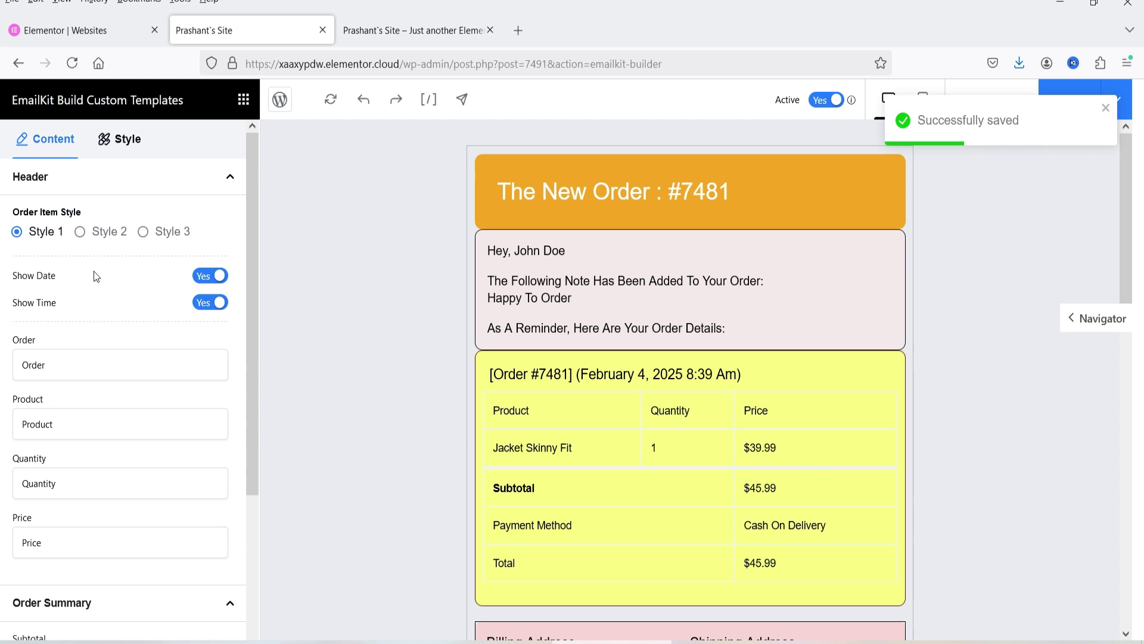
Exit to the email template list, start a new email and check the Saved Templates type for the sample 1 template
{"action": "left_click", "coordinate": [280, 107]}
{"action": "left_click", "coordinate": [441, 388]}
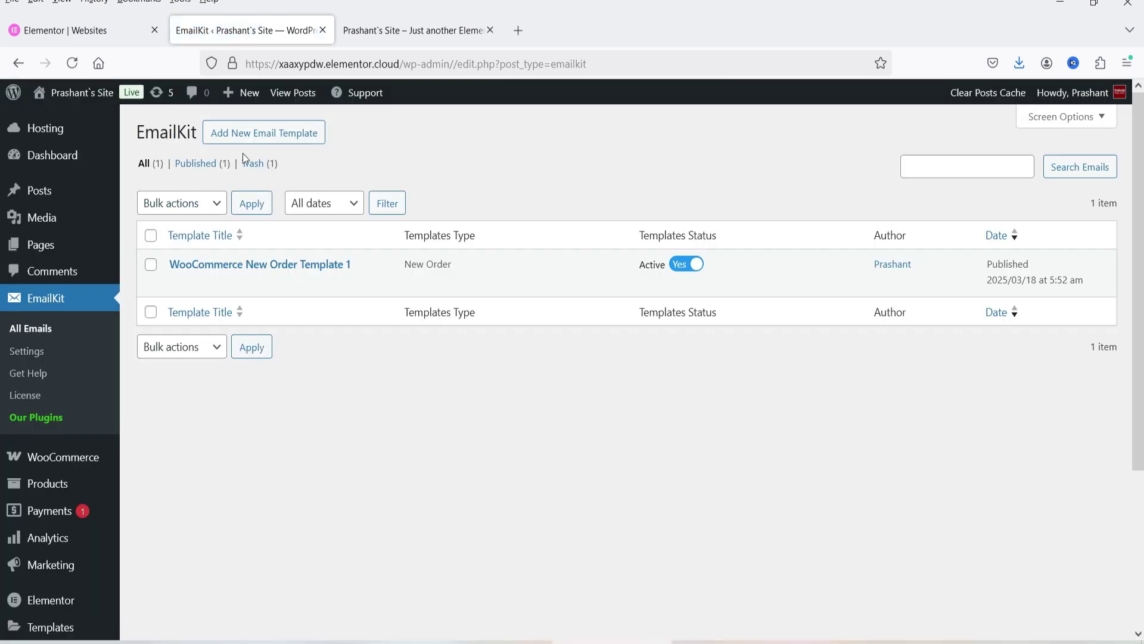
{"action": "left_click", "coordinate": [264, 132]}
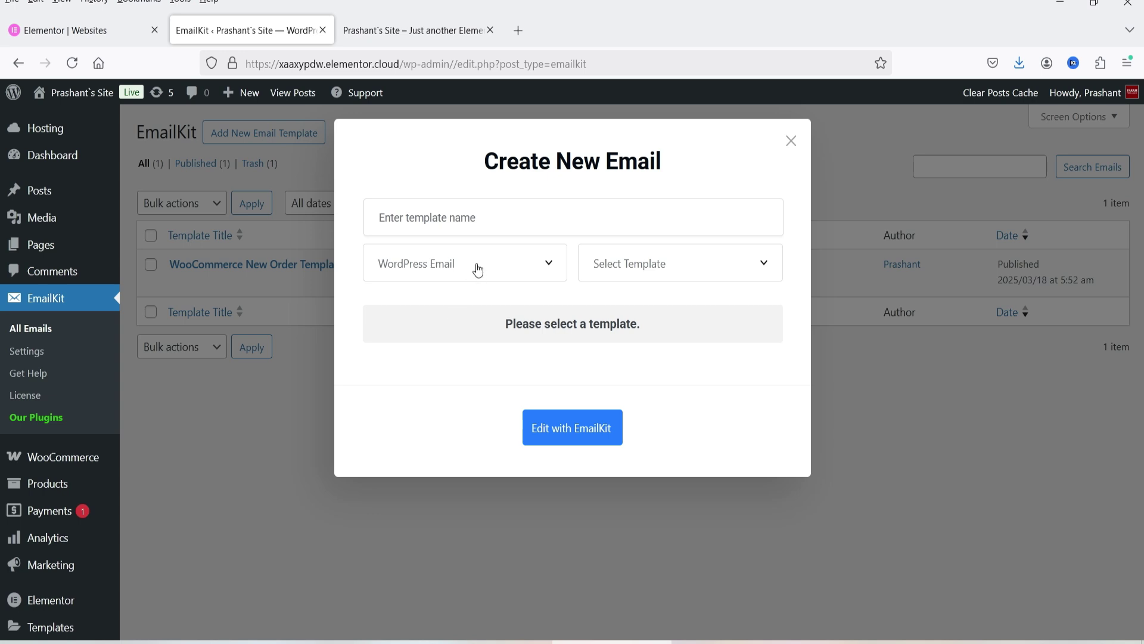
{"action": "left_click", "coordinate": [475, 278]}
{"action": "left_click", "coordinate": [459, 420]}
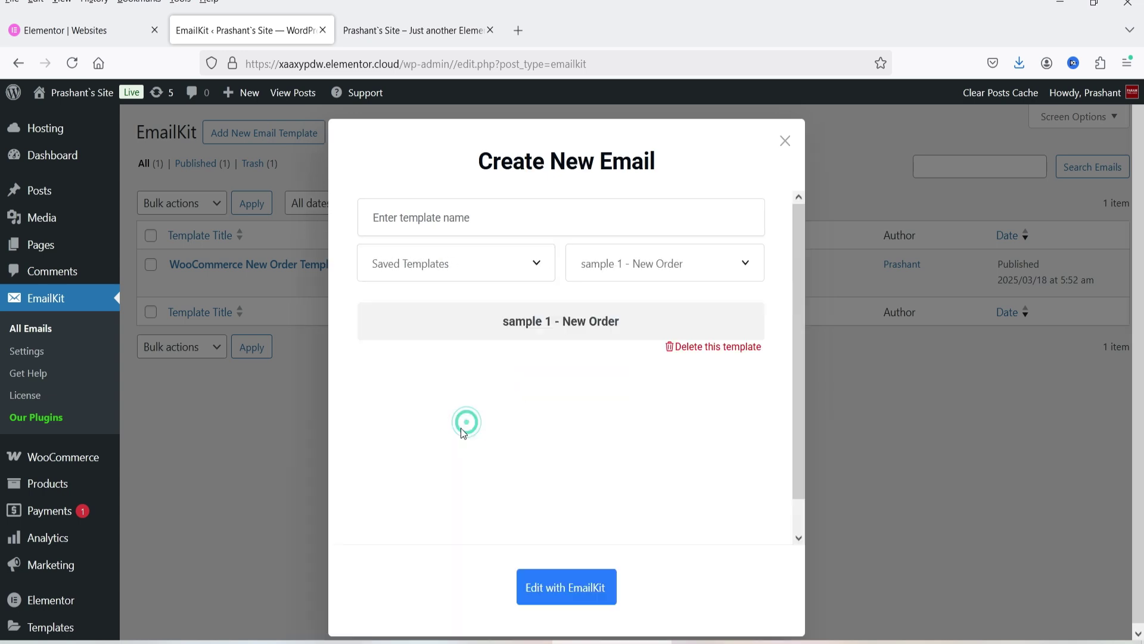
{"action": "left_click", "coordinate": [646, 266]}
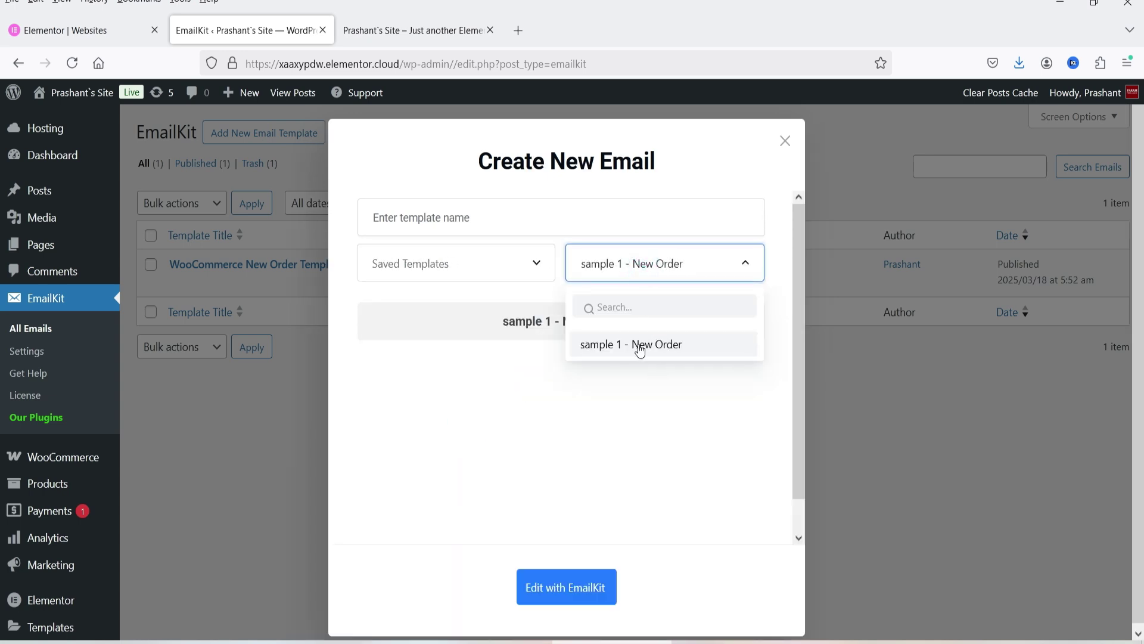
{"action": "left_click", "coordinate": [504, 441]}
Create the new email as a WooCommerce email from the Completed Order template and open it in the builder
{"action": "left_click", "coordinate": [494, 277]}
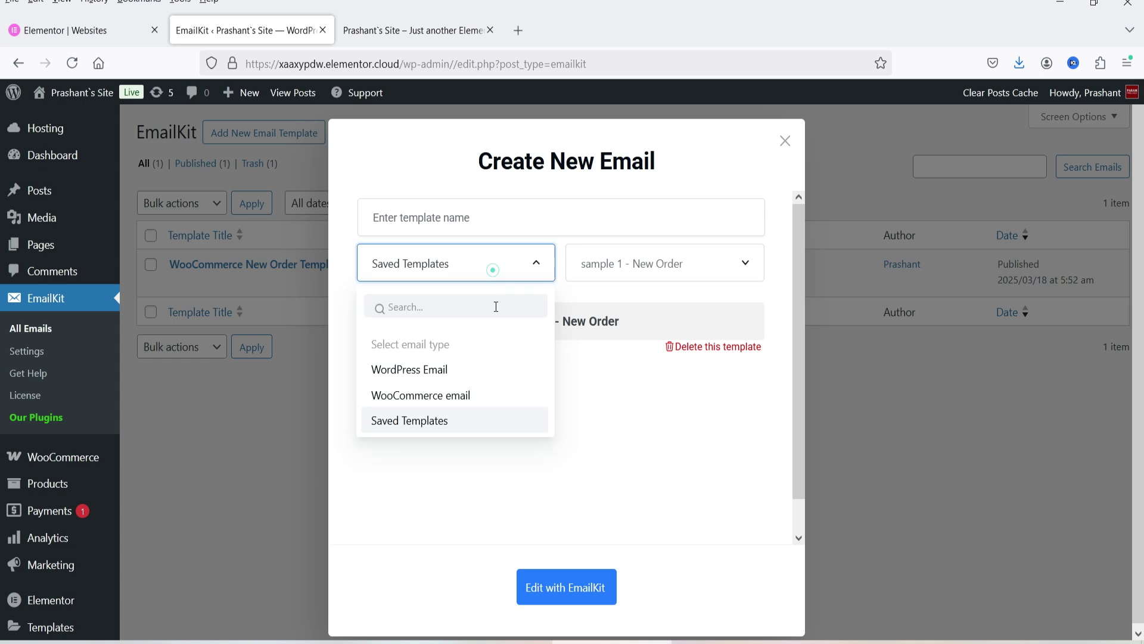
{"action": "left_click", "coordinate": [480, 396]}
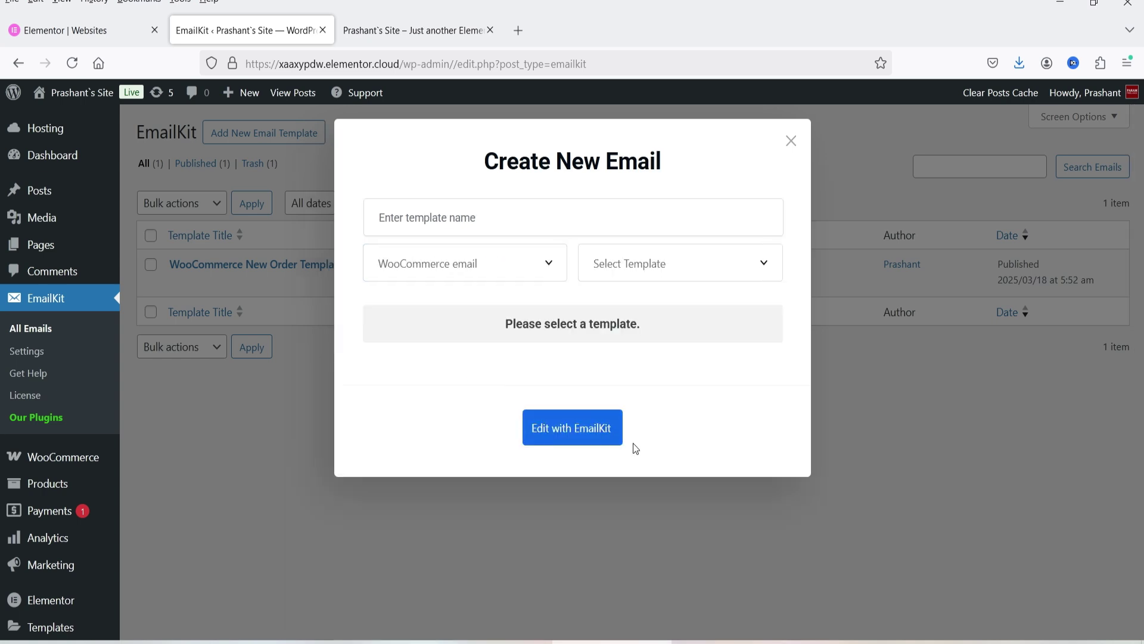
{"action": "left_click", "coordinate": [661, 268]}
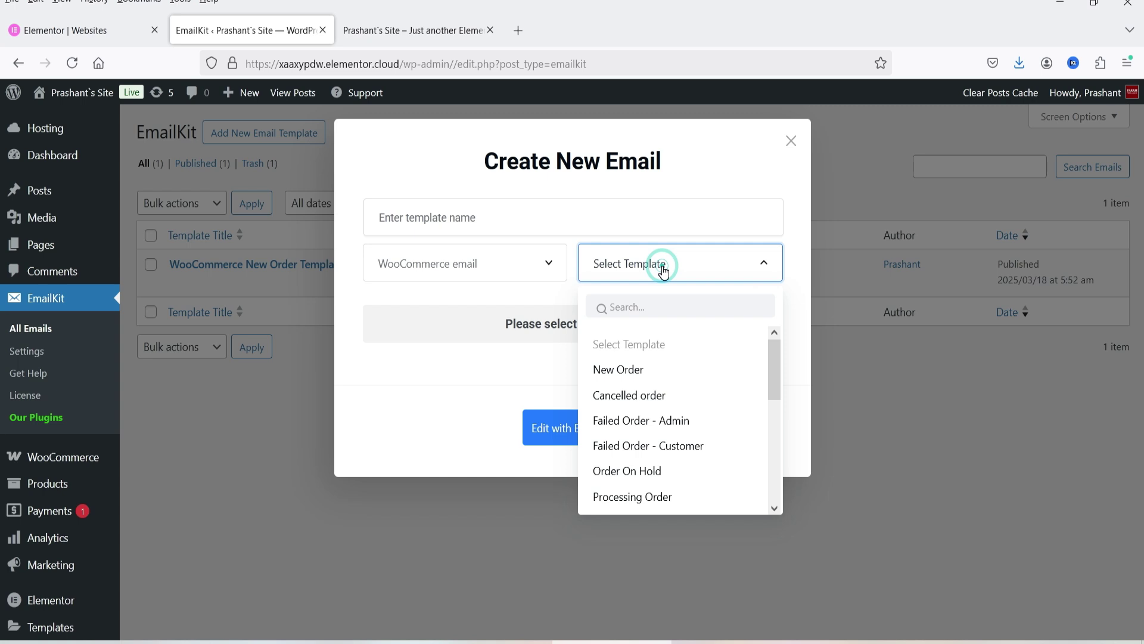
{"action": "scroll", "coordinate": [662, 364], "scroll_direction": "down", "scroll_amount": 2}
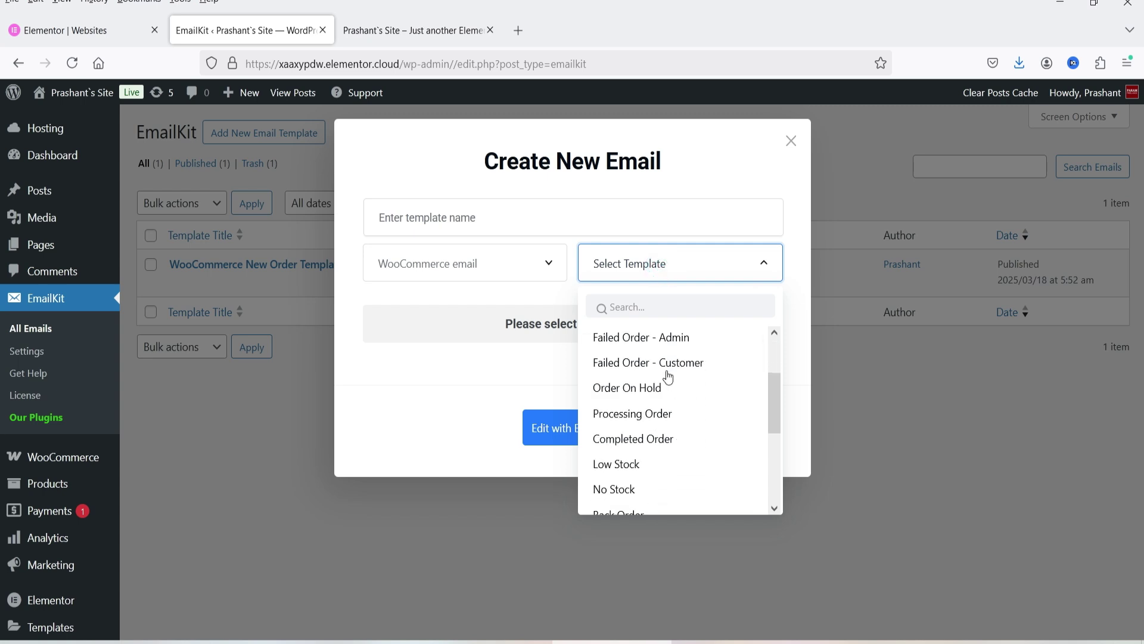
{"action": "left_click", "coordinate": [662, 439]}
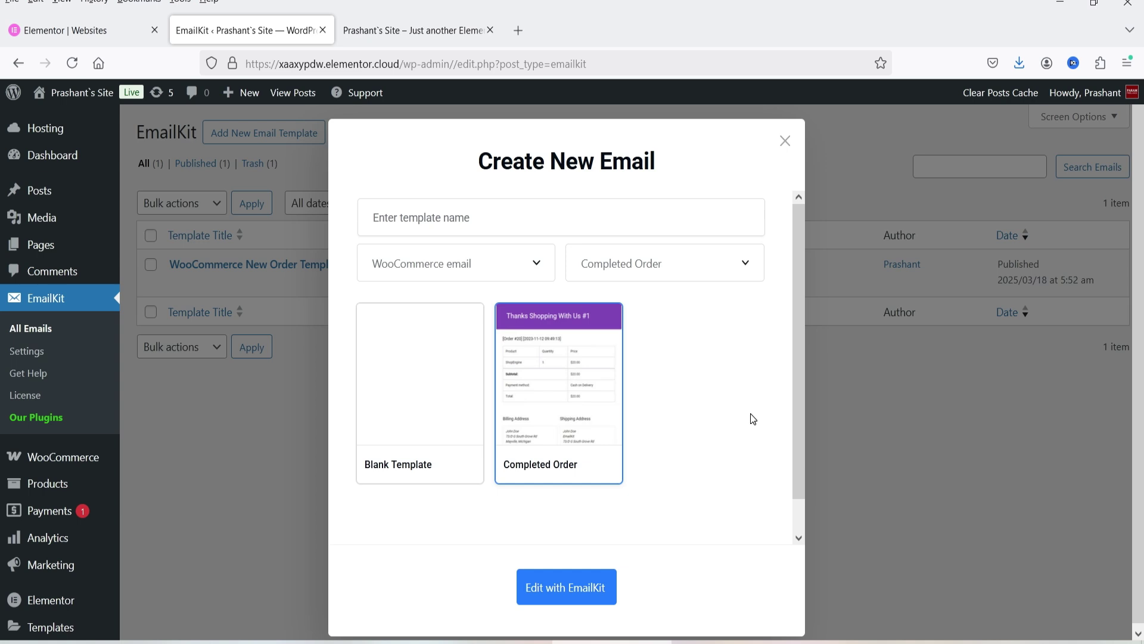
{"action": "left_click", "coordinate": [562, 600]}
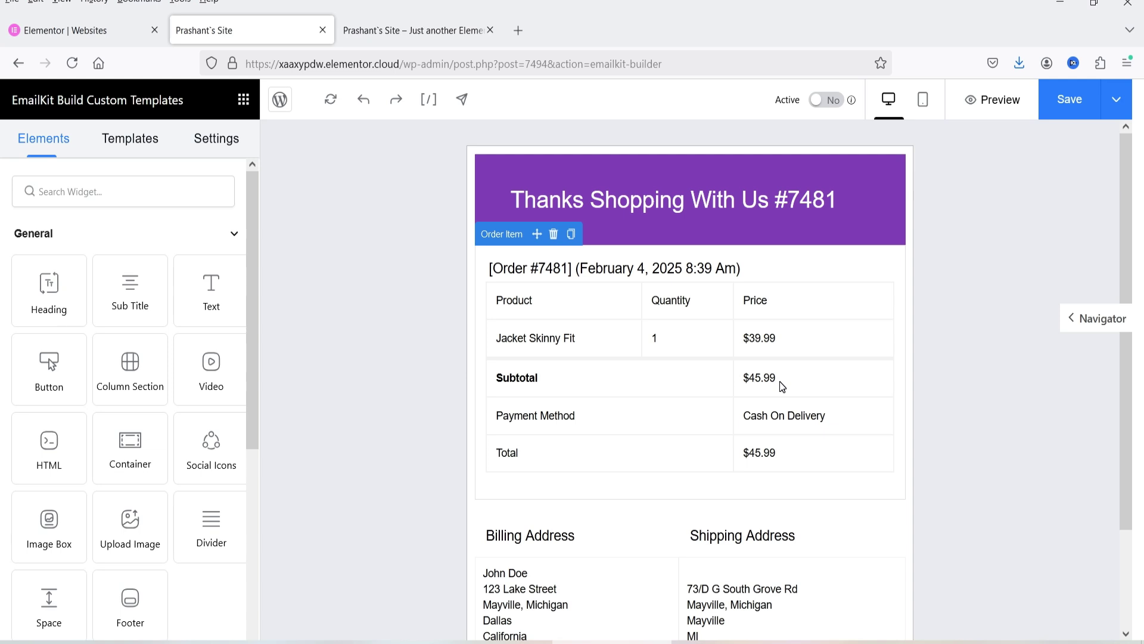
Look at the test email form for the Completed Order template without sending, and exit to the email template list
{"action": "left_click", "coordinate": [463, 98]}
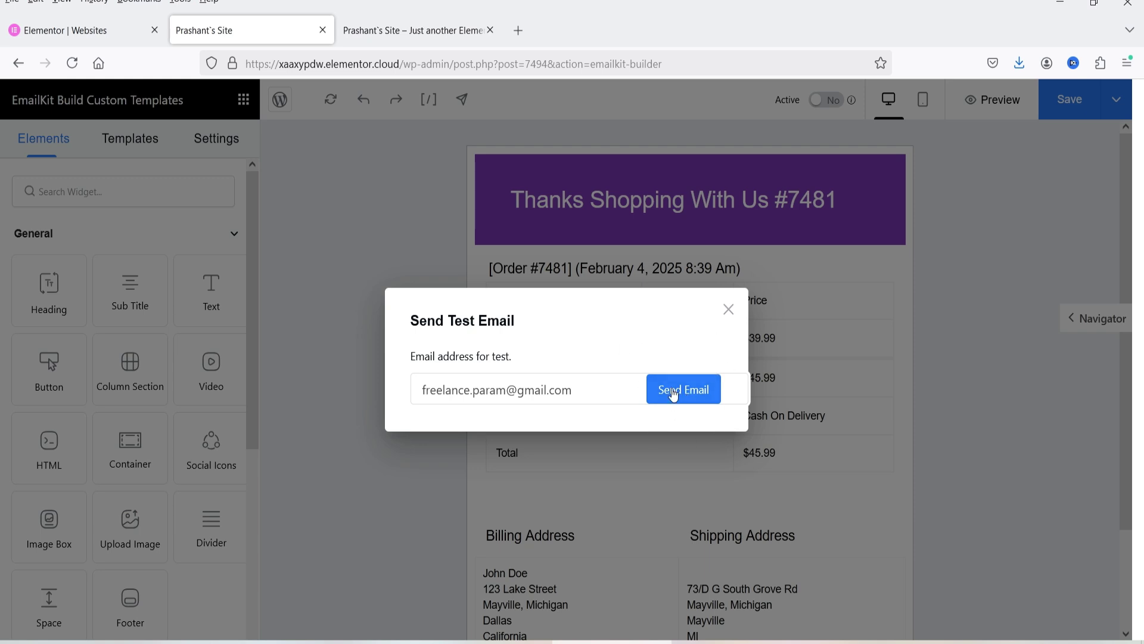
{"action": "left_click", "coordinate": [726, 307]}
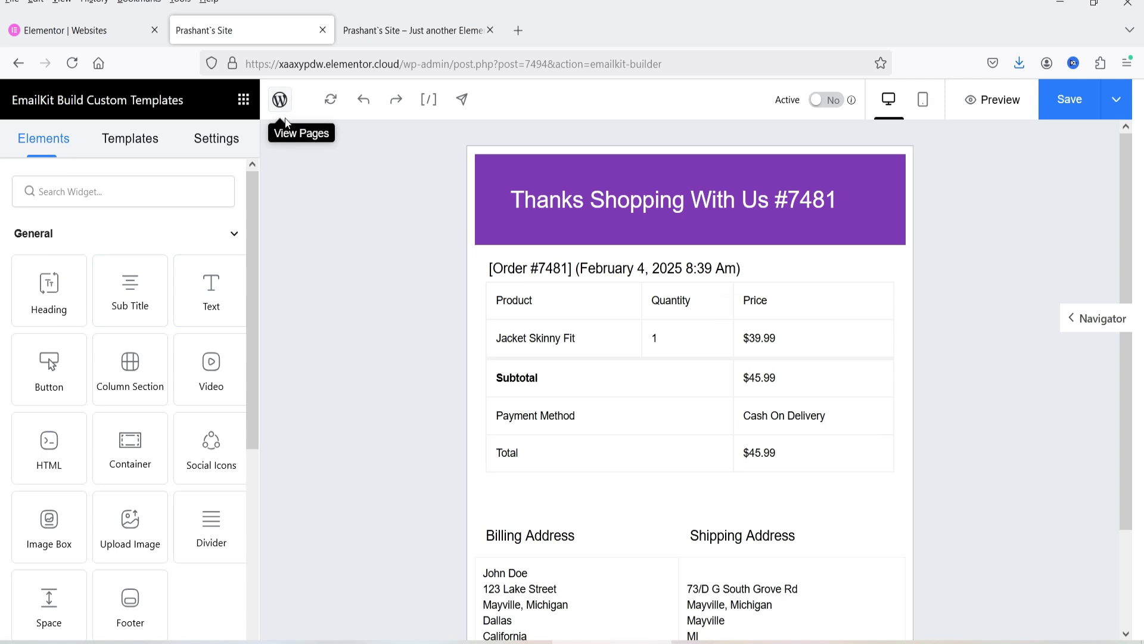
{"action": "left_click", "coordinate": [280, 99]}
{"action": "left_click", "coordinate": [439, 388]}
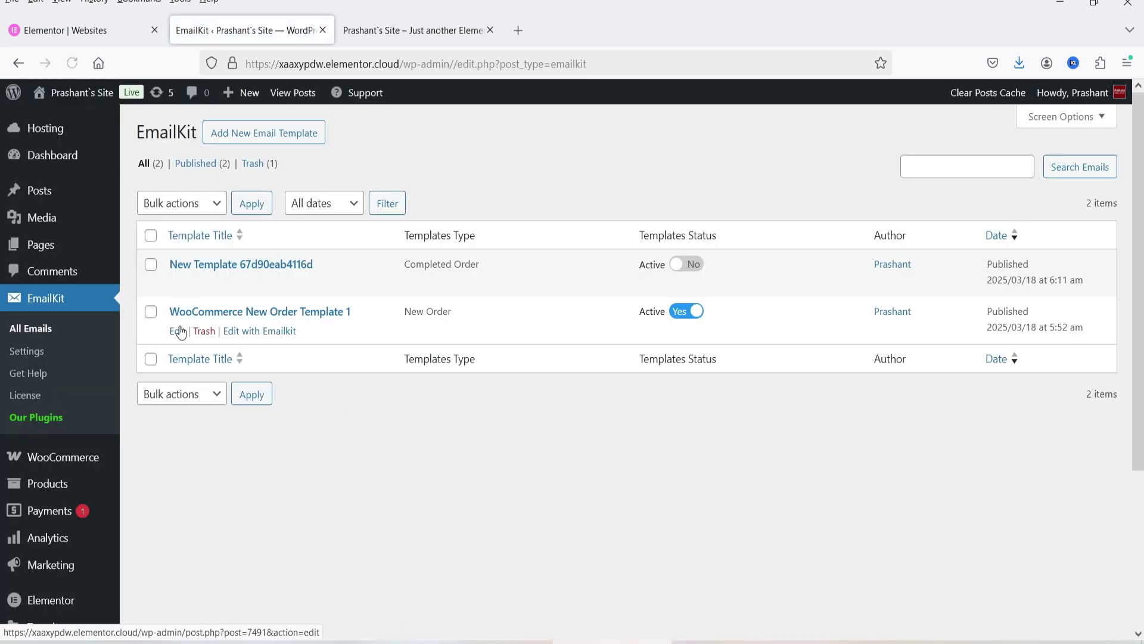
Open WooCommerce New Order Template 1 in the builder and send a test email to the prefilled address
{"action": "left_click", "coordinate": [178, 330]}
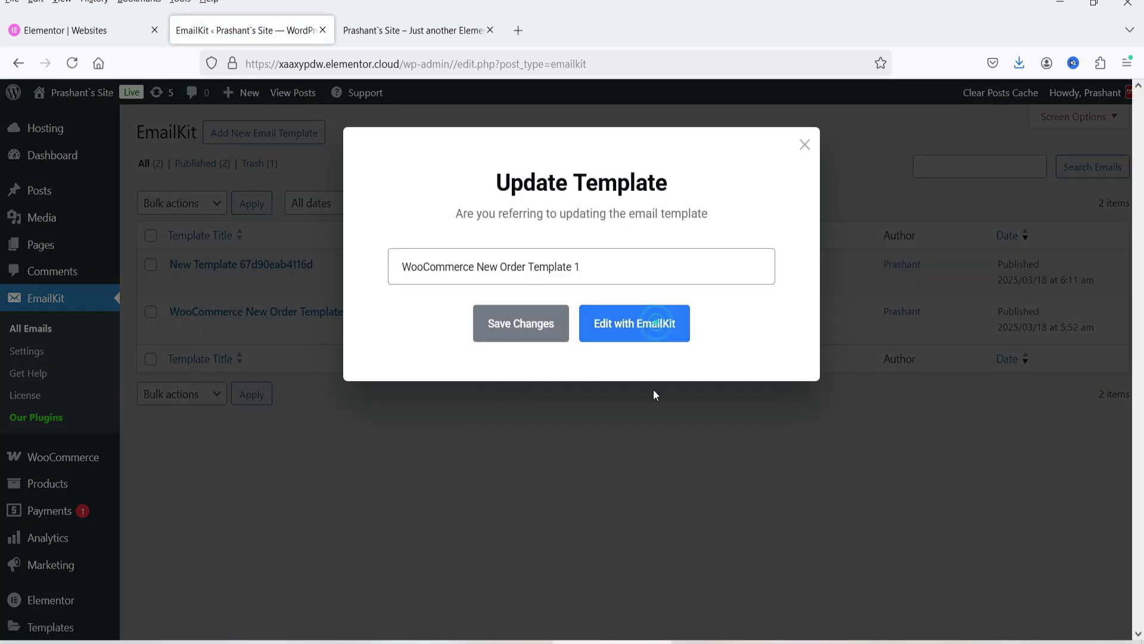
{"action": "left_click", "coordinate": [652, 334]}
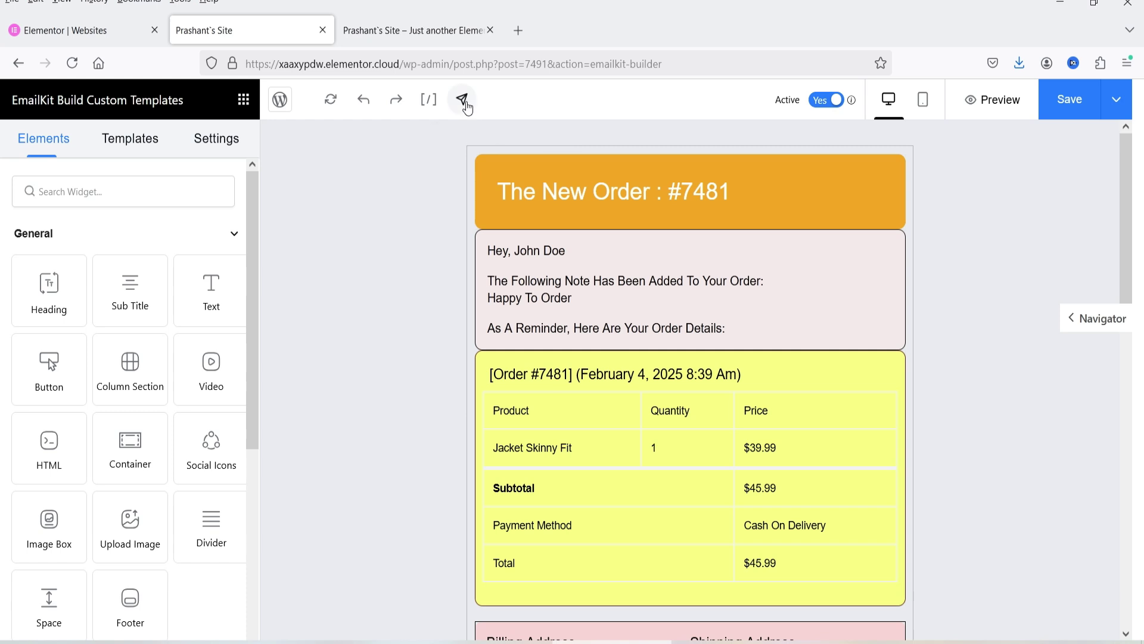
{"action": "left_click", "coordinate": [464, 99]}
{"action": "left_click", "coordinate": [692, 395]}
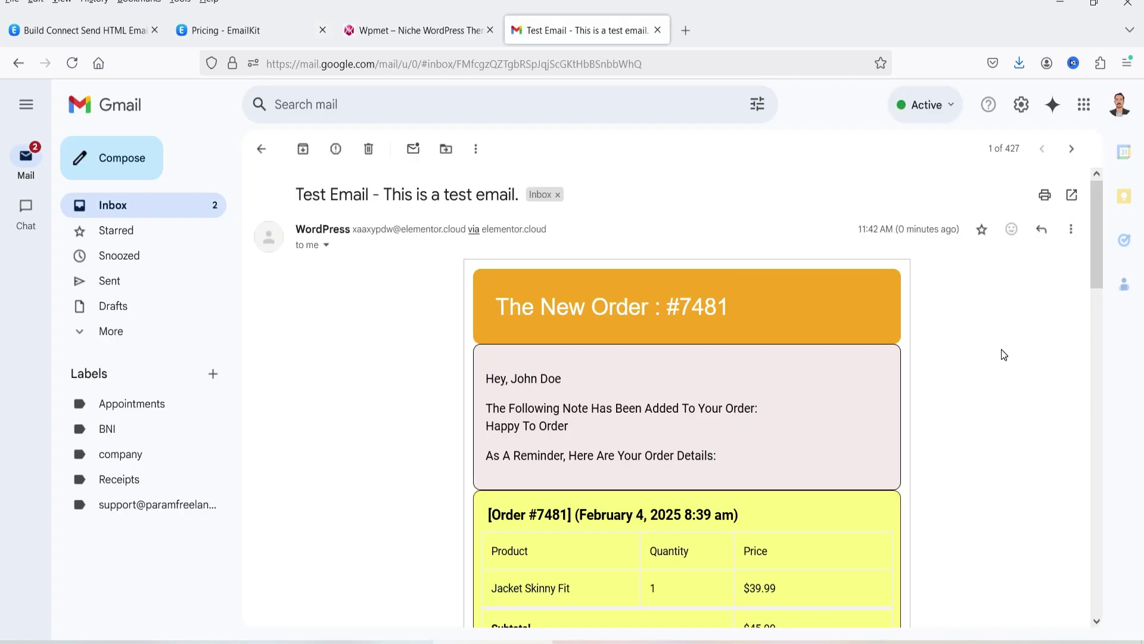
Switch to Gmail and examine the received test email's header, order details, addresses, button and image sections
{"action": "scroll", "coordinate": [1007, 340], "scroll_direction": "down", "scroll_amount": 2}
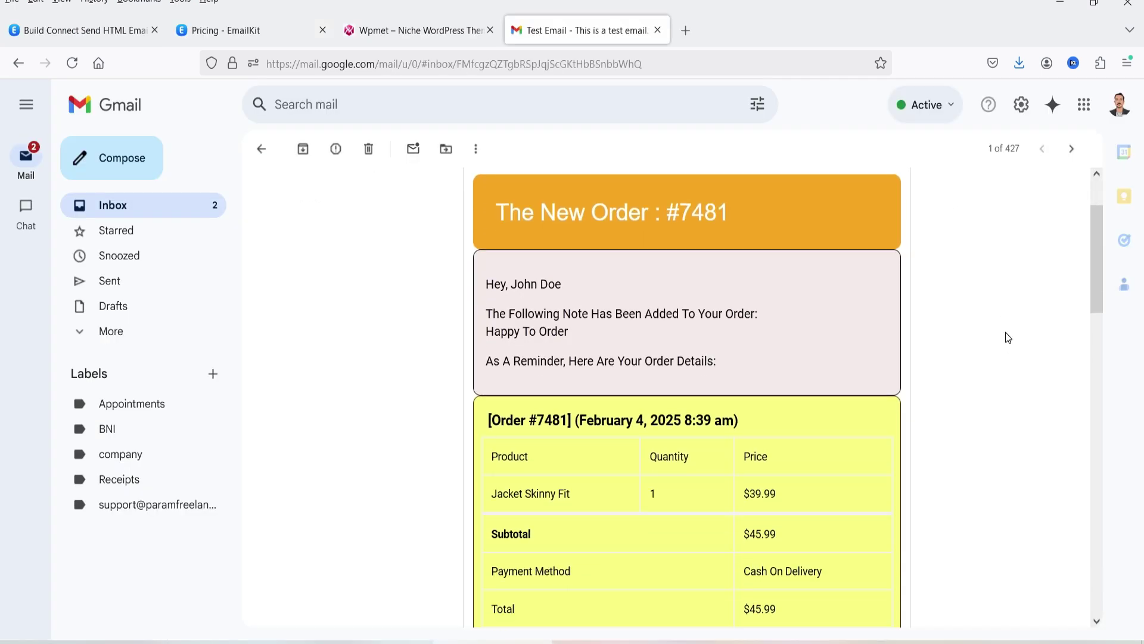
{"action": "scroll", "coordinate": [706, 246], "scroll_direction": "down", "scroll_amount": 6}
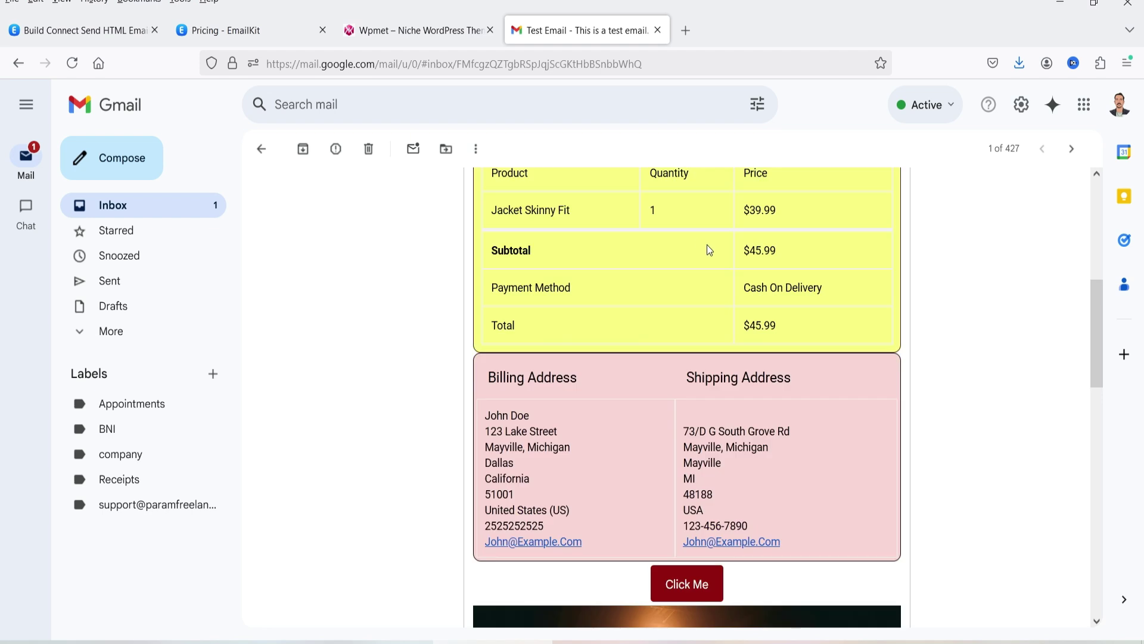
{"action": "scroll", "coordinate": [770, 276], "scroll_direction": "down", "scroll_amount": 4}
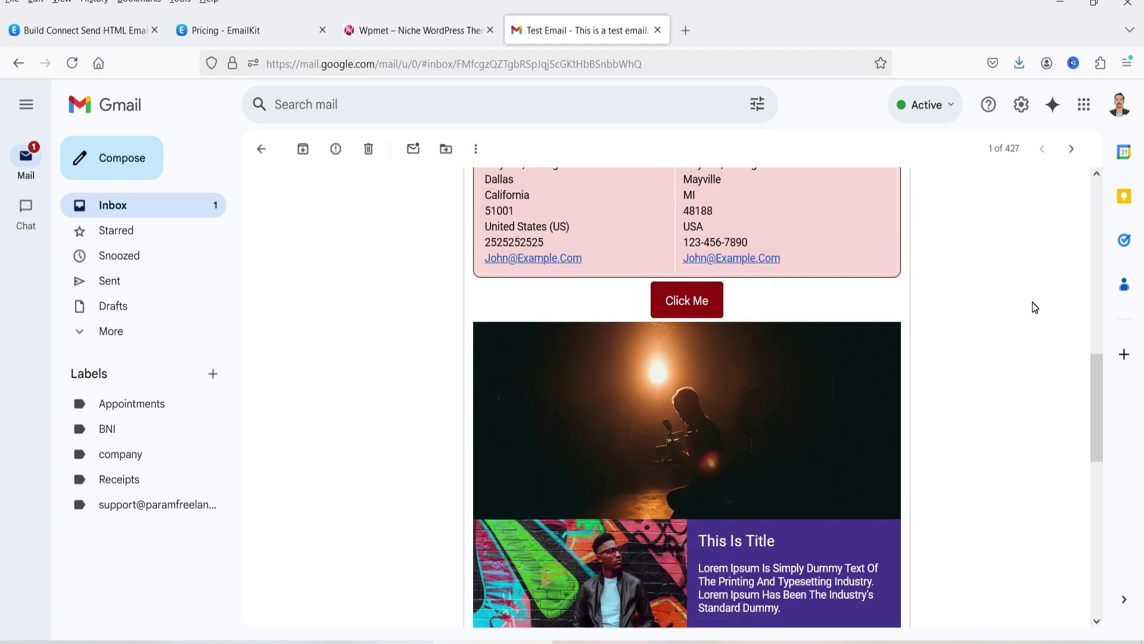
{"action": "scroll", "coordinate": [1036, 307], "scroll_direction": "up", "scroll_amount": 10}
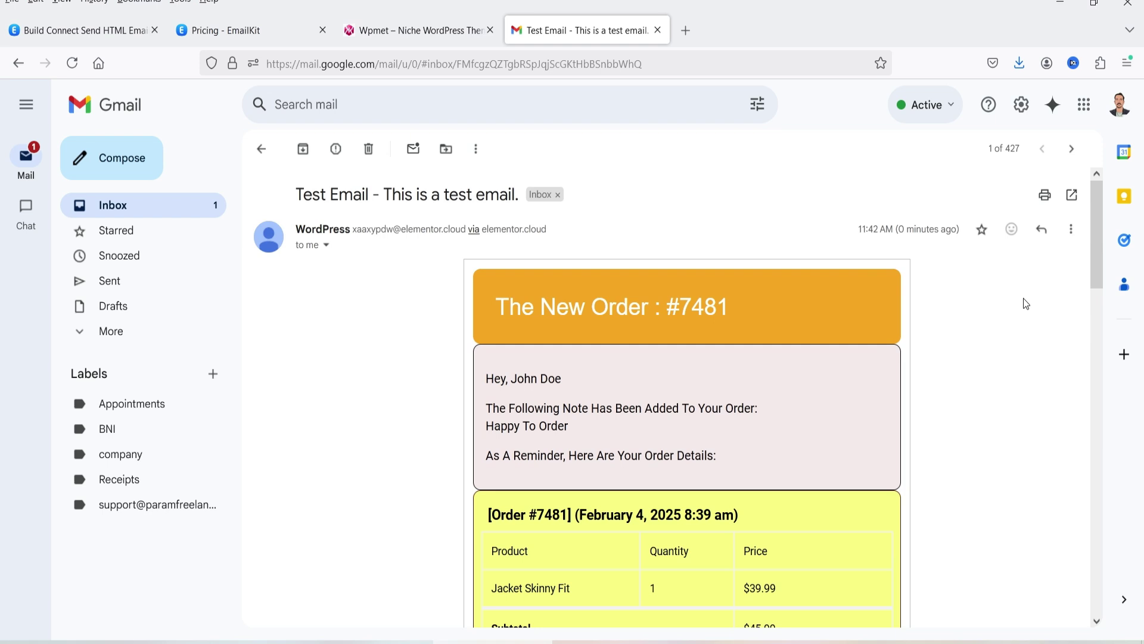
{"action": "scroll", "coordinate": [1005, 301], "scroll_direction": "down", "scroll_amount": 11}
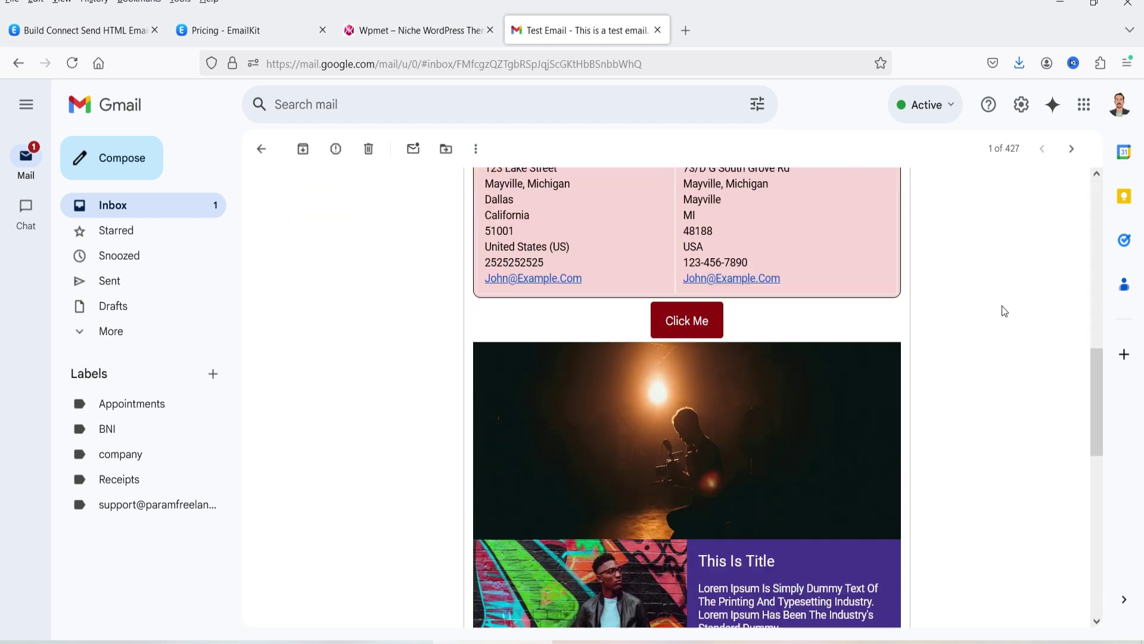